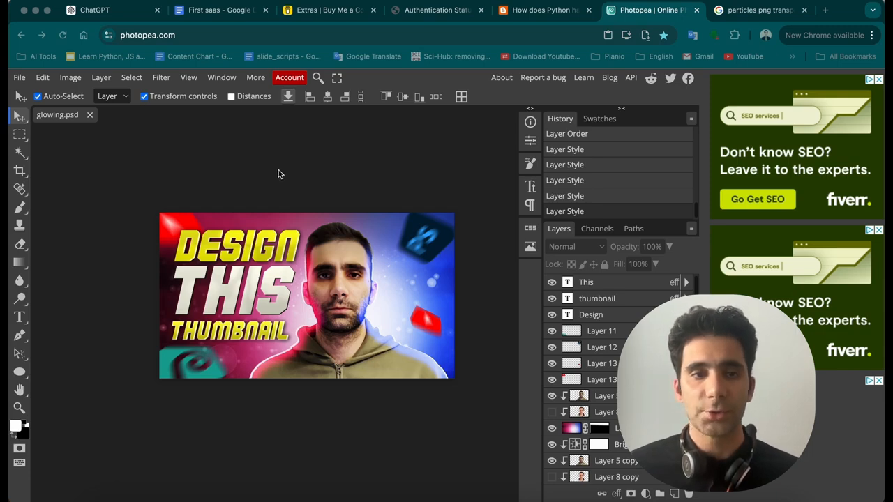
- Create a new project from the 1280 x 720 px Youtube Thumbnail preset with a white background
scroll(278, 169, "down", 1)
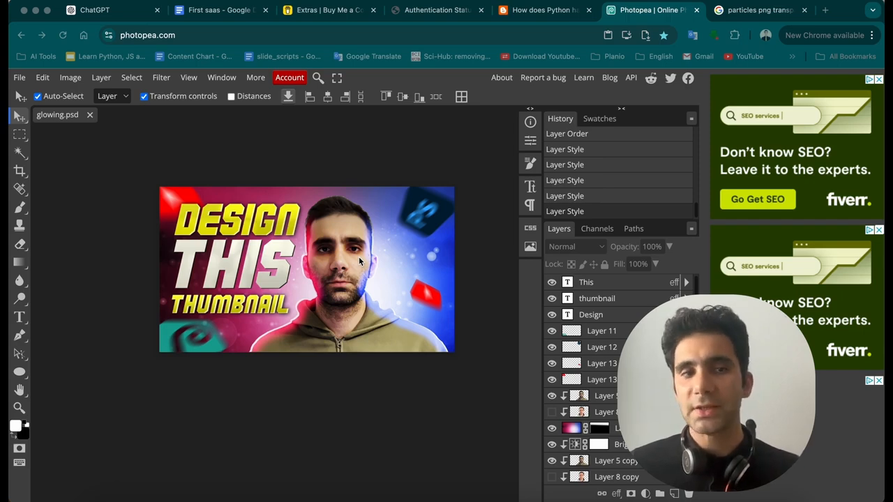
left_click(19, 78)
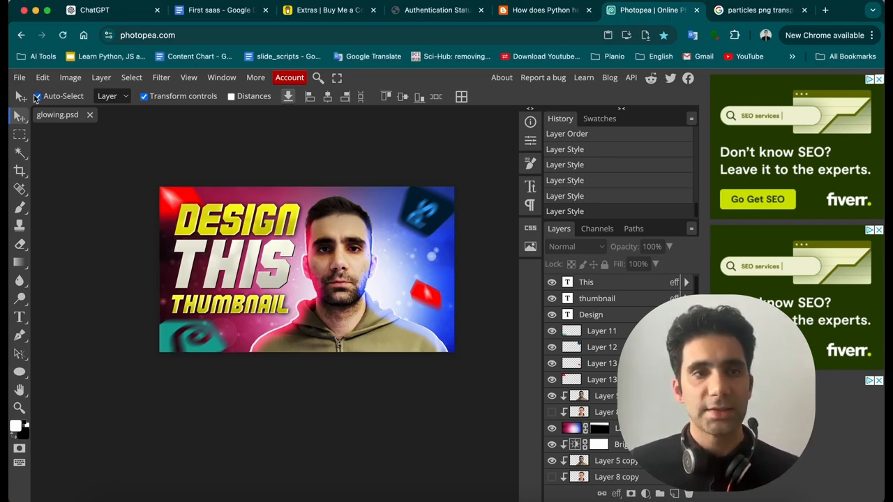
left_click(19, 77)
left_click(39, 92)
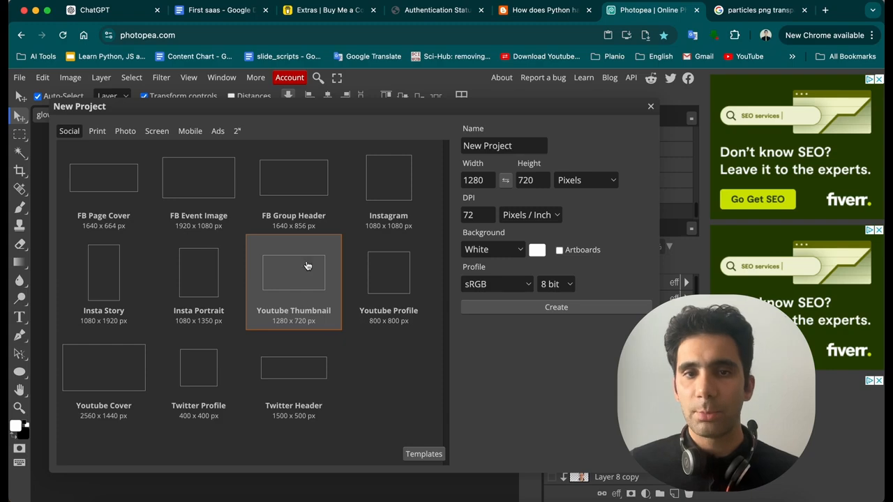
left_click(297, 229)
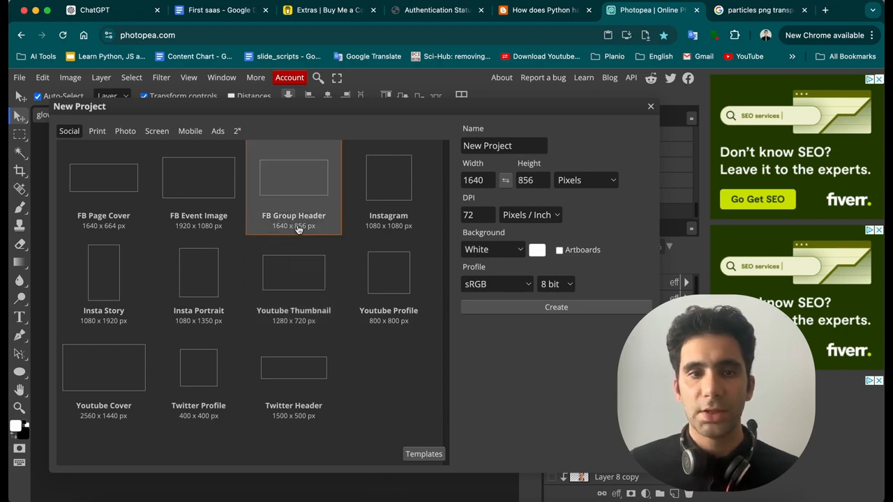
left_click(299, 311)
left_click(553, 310)
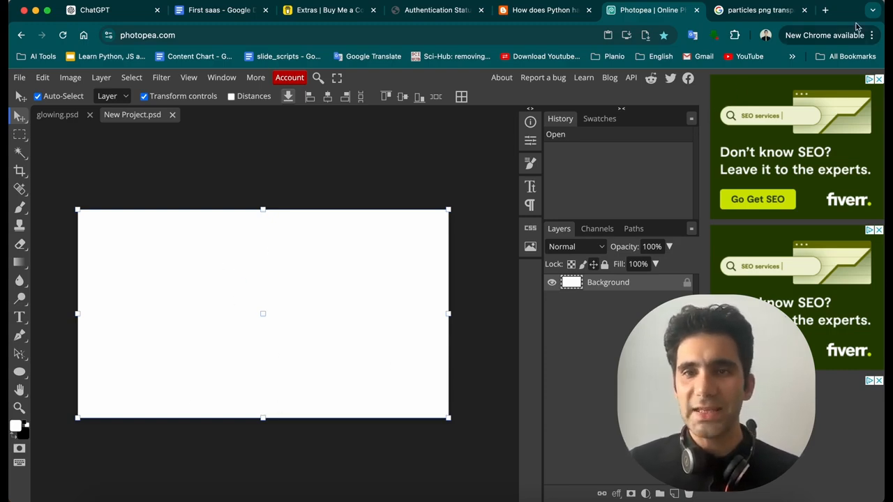
- Search Google Images for "ai generated images" in a new browser tab
left_click(825, 10)
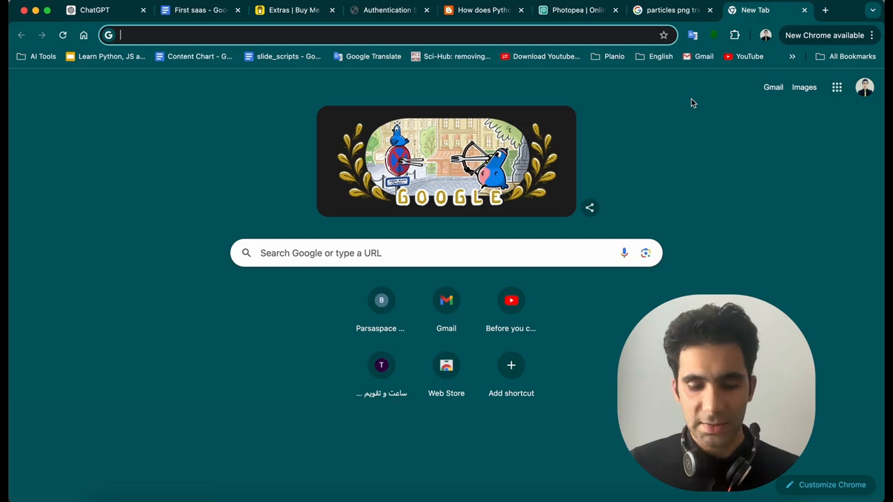
type("ai gen")
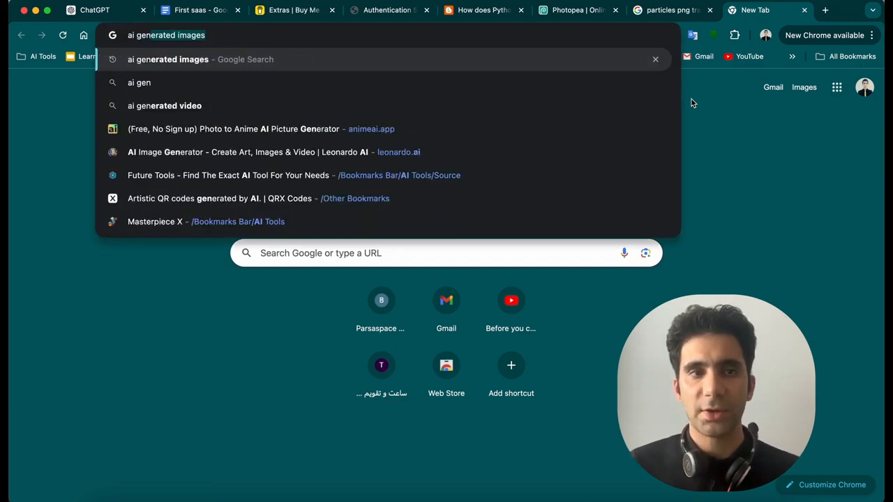
key("Return")
left_click(154, 133)
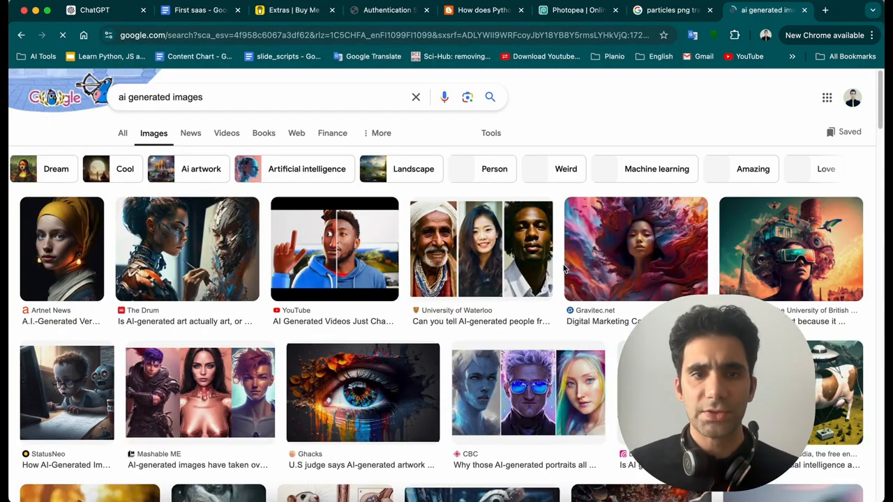
- Copy the Forbes image of the robot working at a computer and paste it into the new Photopea project
scroll(731, 284, "down", 2)
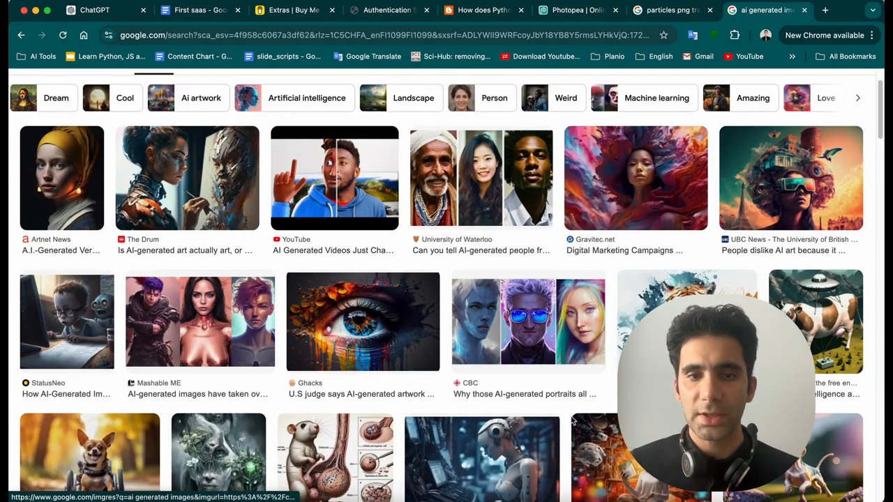
scroll(628, 293, "down", 3)
left_click(488, 377)
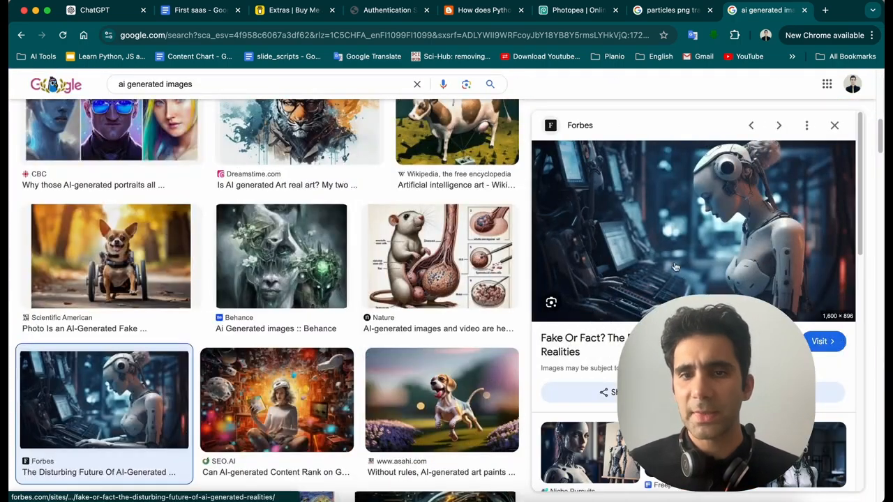
right_click(664, 211)
left_click(697, 351)
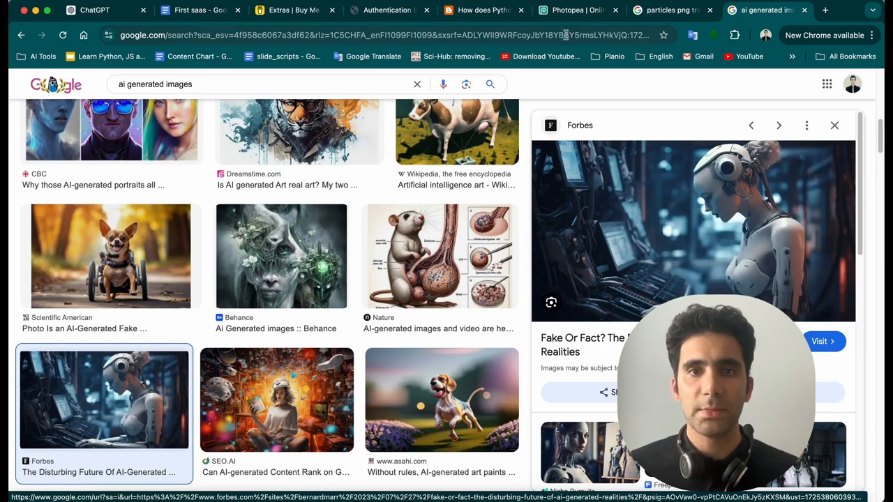
left_click(576, 10)
key("super+v")
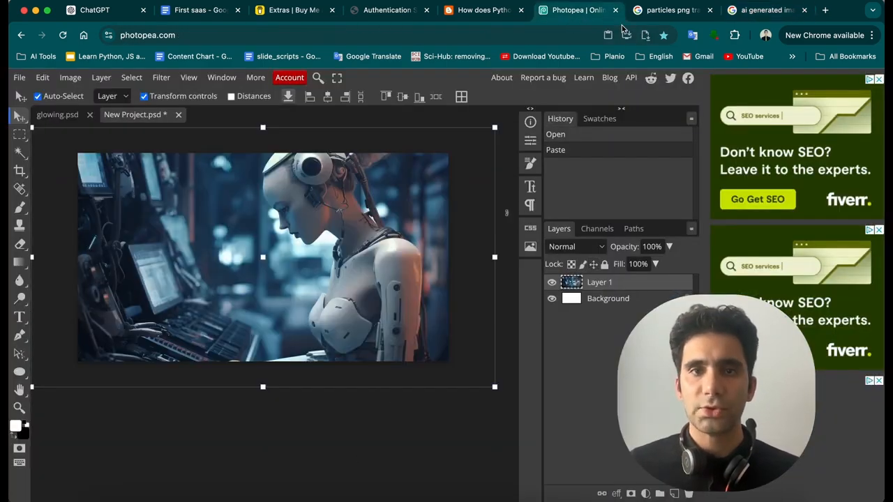
- Copy the Forbes robot image from the search results again and return to the Photopea project
left_click(672, 14)
key("ctrl+Tab")
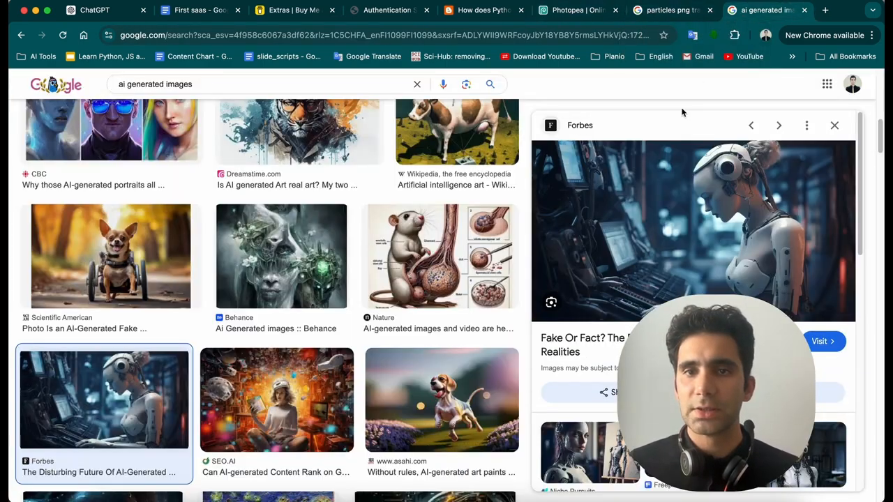
right_click(659, 174)
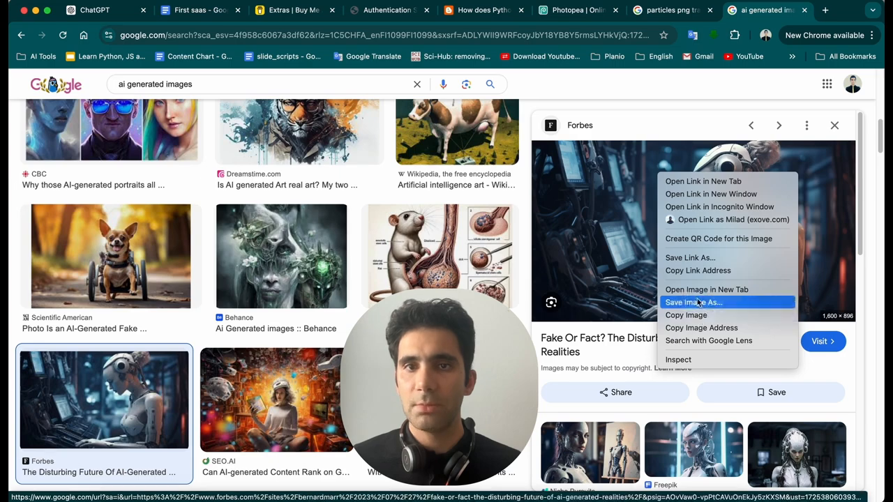
left_click(698, 313)
left_click(564, 11)
scroll(354, 264, "up", 2)
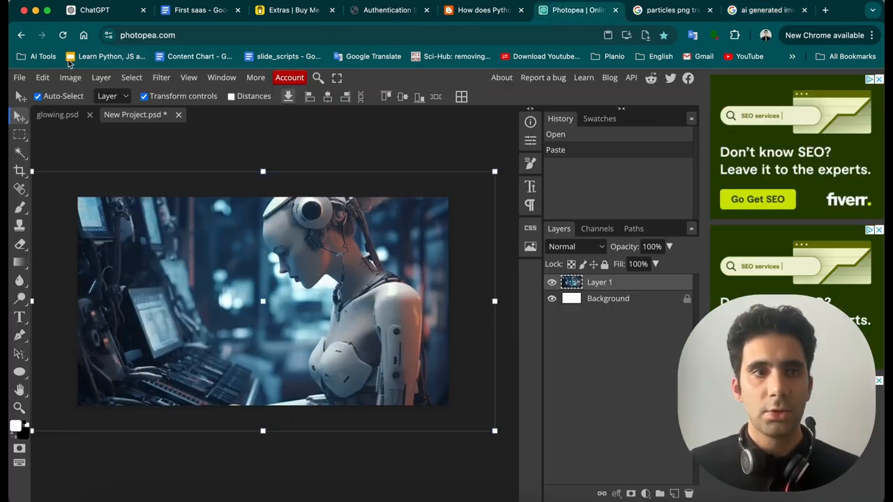
left_click(39, 79)
mouse_move(23, 80)
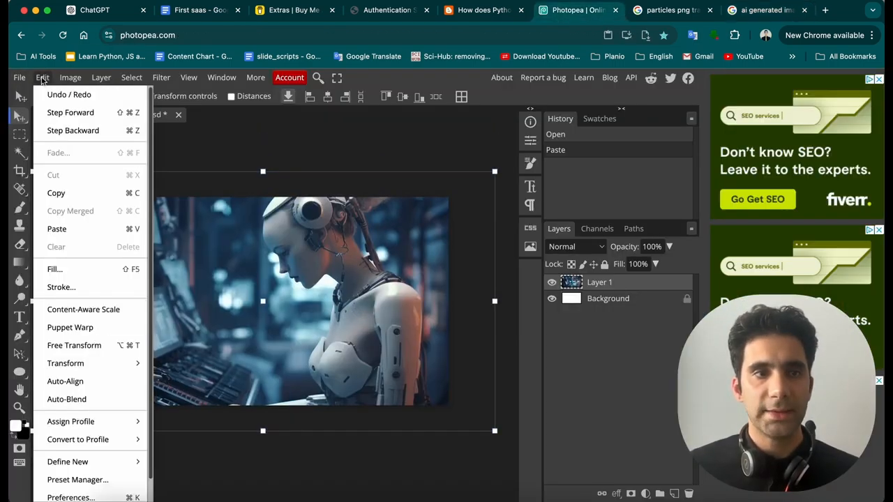
left_click(406, 148)
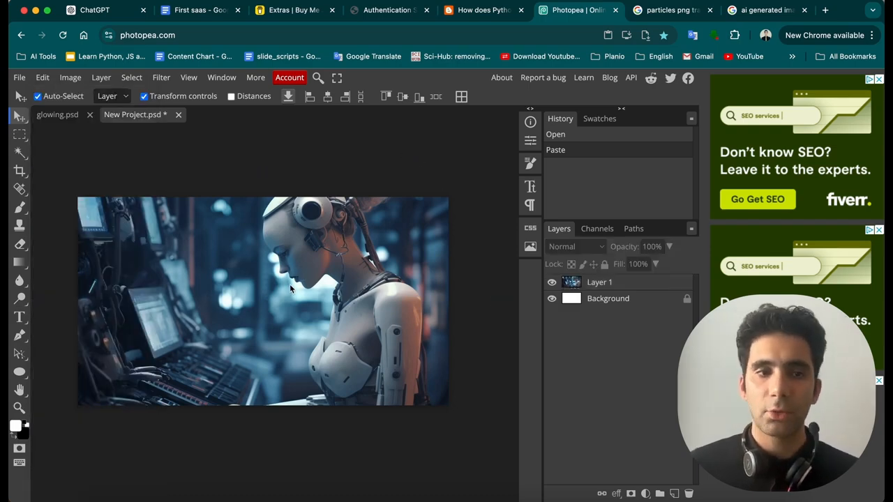
scroll(302, 271, "down", 3)
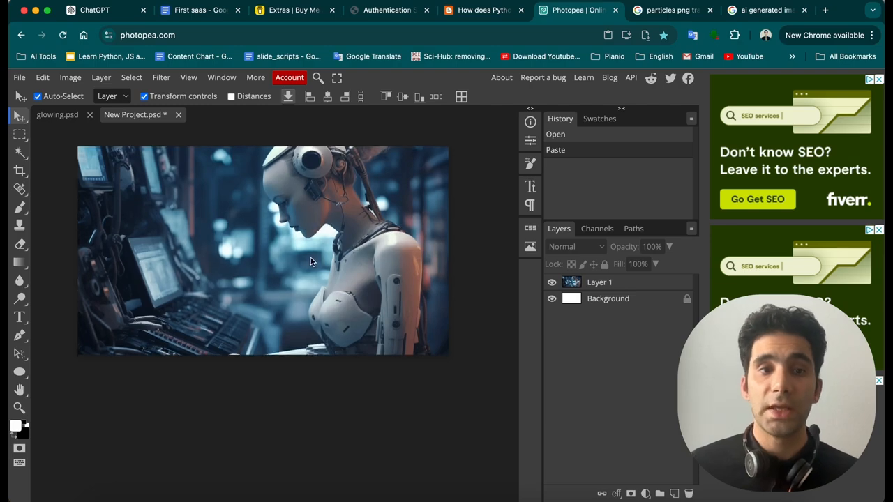
scroll(311, 257, "left", 3)
scroll(327, 267, "up", 2)
scroll(332, 288, "up", 1)
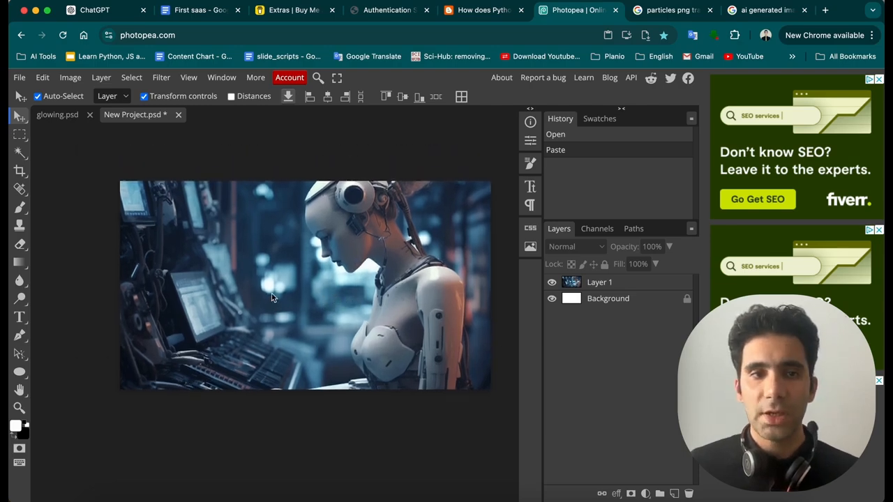
- Darken and desaturate the robot image layer with Hue/Saturation, using saturation -55 and lightness -80
left_click(69, 78)
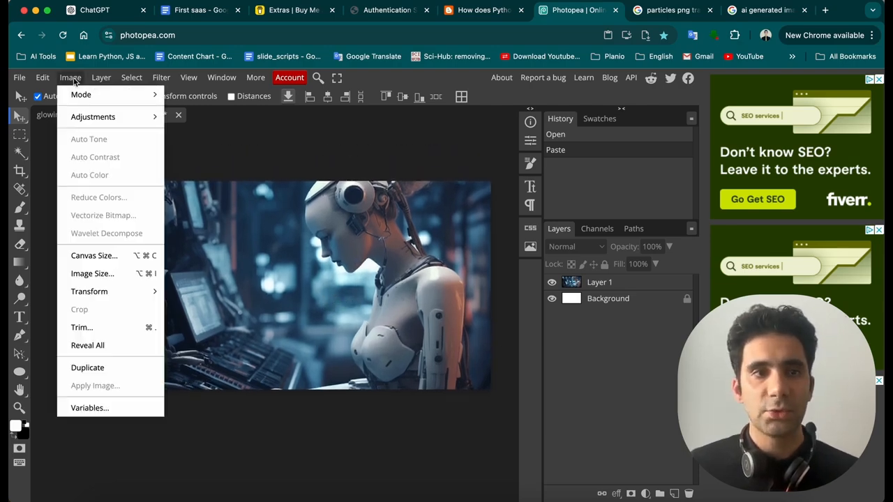
mouse_move(78, 123)
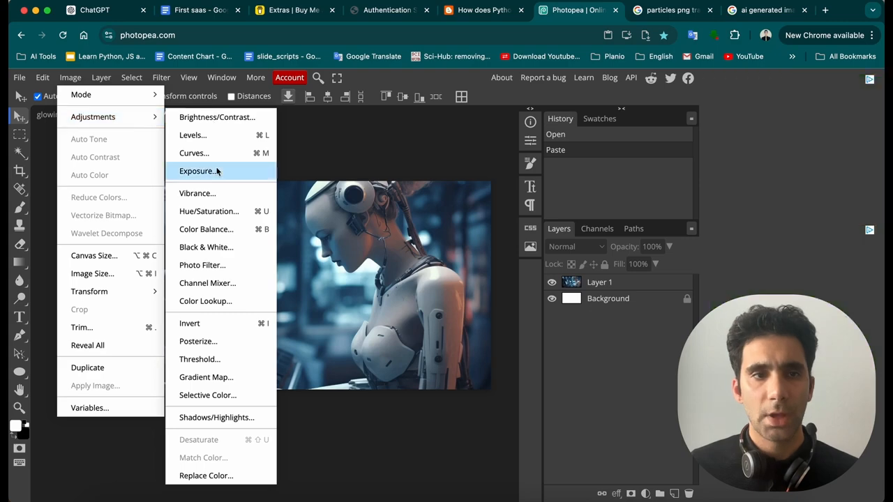
left_click(213, 212)
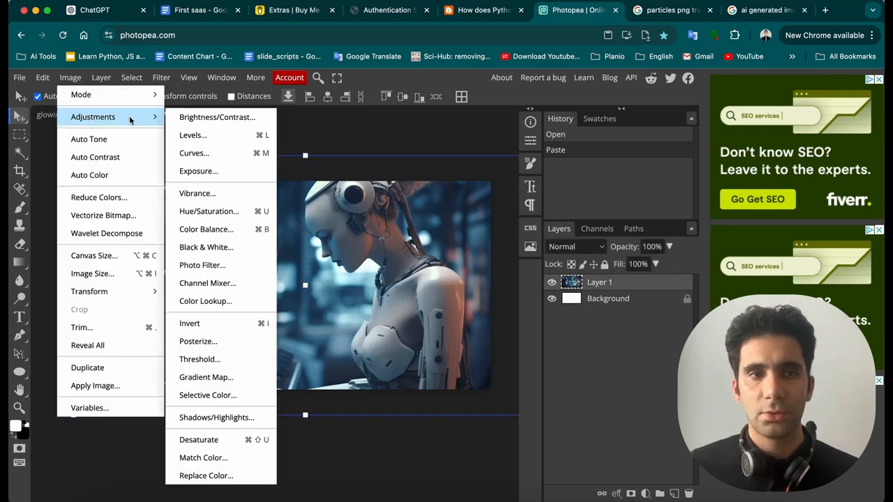
left_click(233, 212)
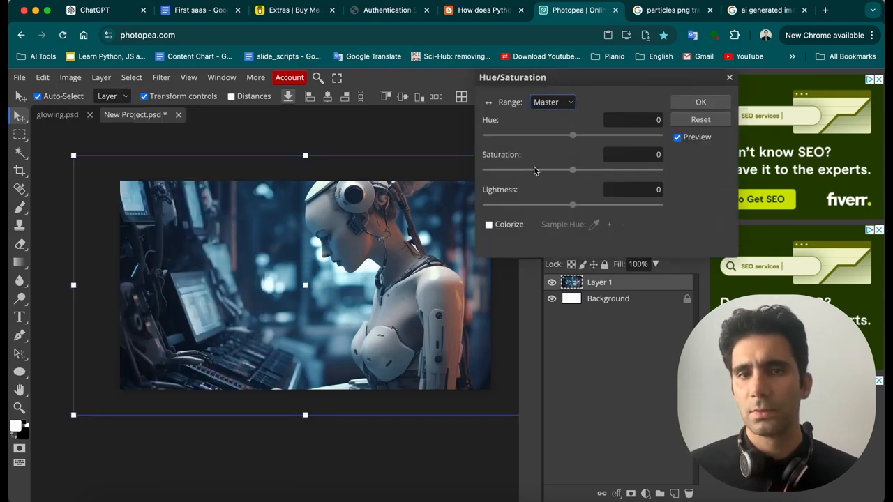
left_click_drag(576, 173, 525, 173)
left_click_drag(573, 207, 503, 208)
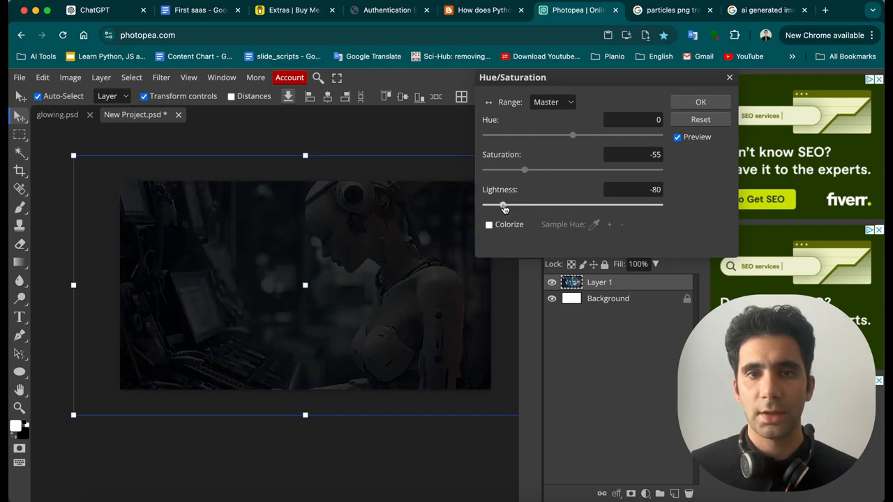
left_click(702, 103)
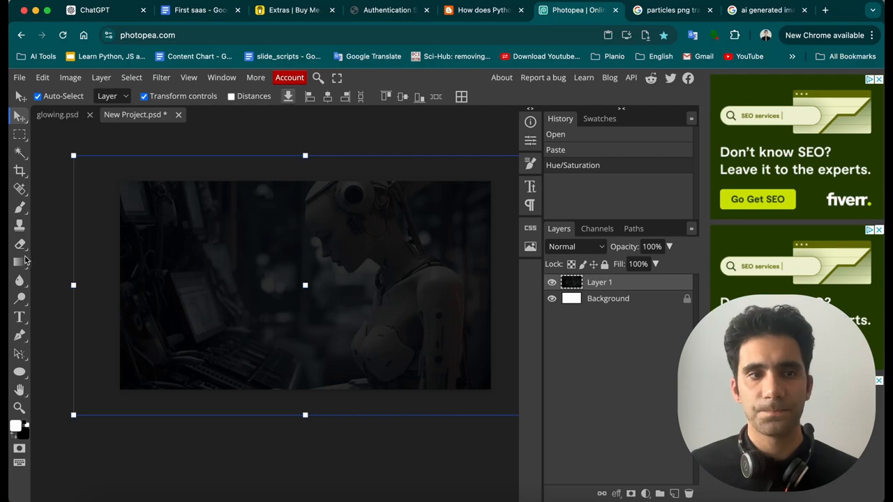
- Set up a soft round Brush with a size of 940 px and 0% hardness
left_click(19, 208)
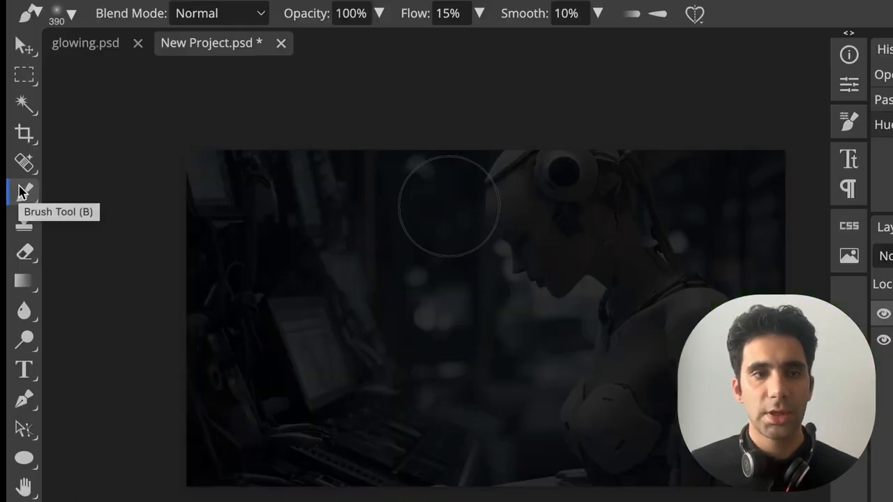
right_click(320, 265)
left_click_drag(329, 279, 356, 278)
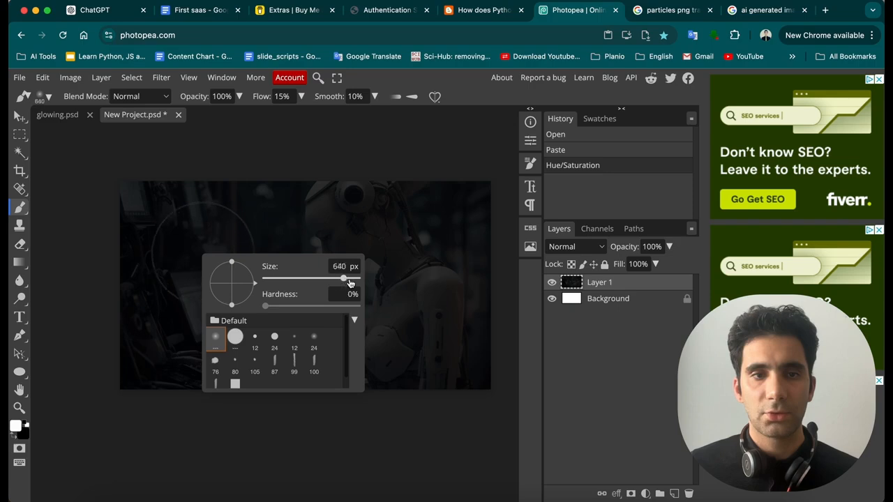
mouse_move(265, 310)
left_mouse_down()
mouse_move(295, 307)
mouse_move(252, 308)
left_mouse_up()
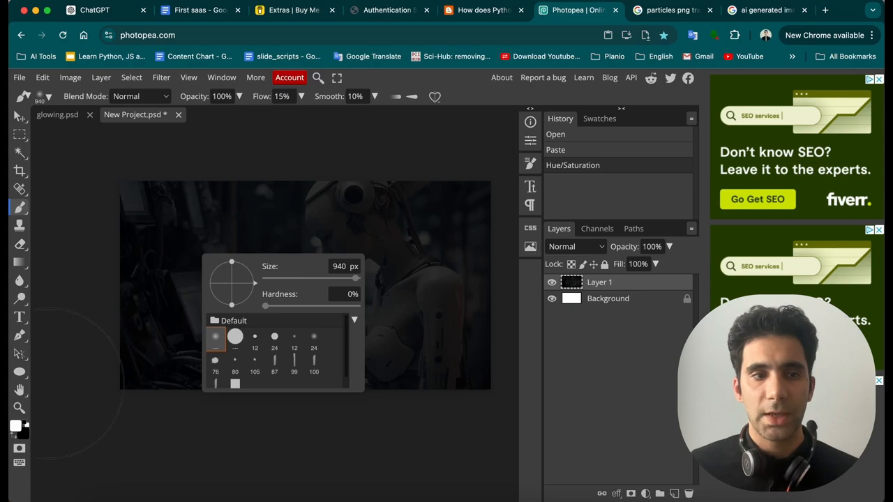
- Set the foreground colour to vivid pink with hue 335° and 100% saturation, and paint over the left half of the robot image
left_click(15, 426)
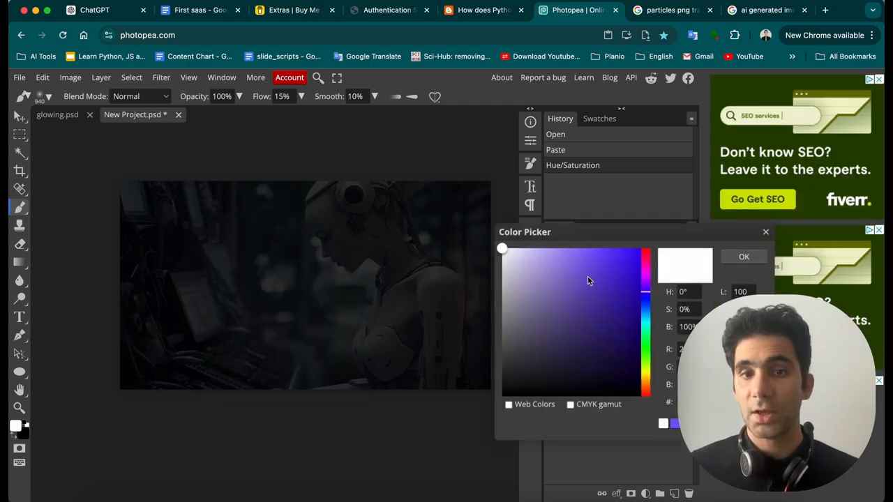
left_click(646, 250)
left_click(639, 248)
left_click(647, 256)
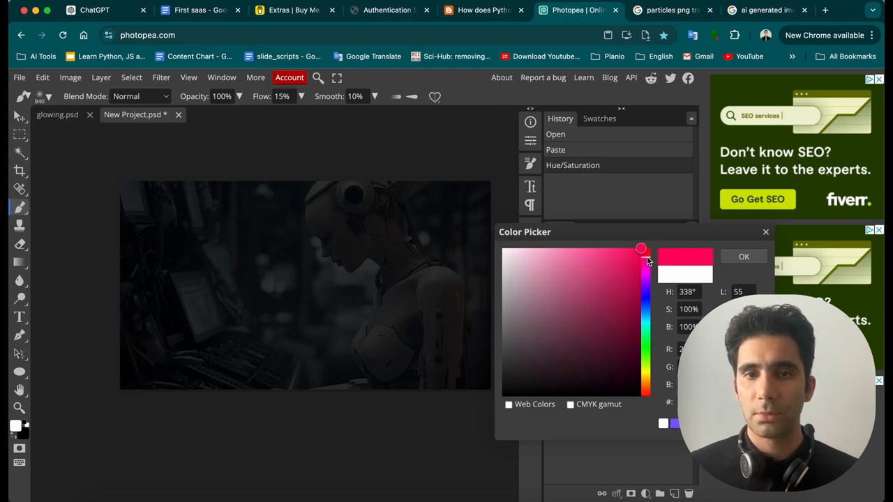
left_click(647, 258)
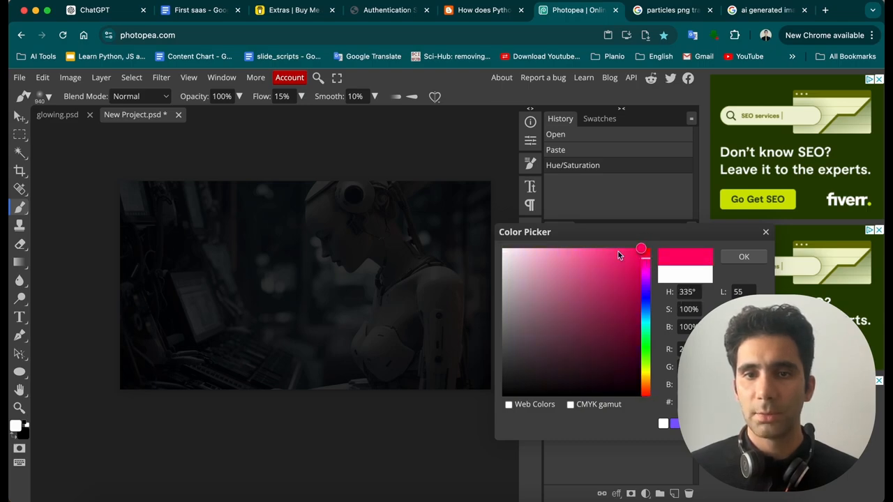
left_click(756, 256)
mouse_move(183, 244)
left_mouse_down()
mouse_move(187, 306)
mouse_move(175, 253)
mouse_move(167, 356)
mouse_move(245, 251)
mouse_move(290, 342)
mouse_move(310, 178)
left_mouse_up()
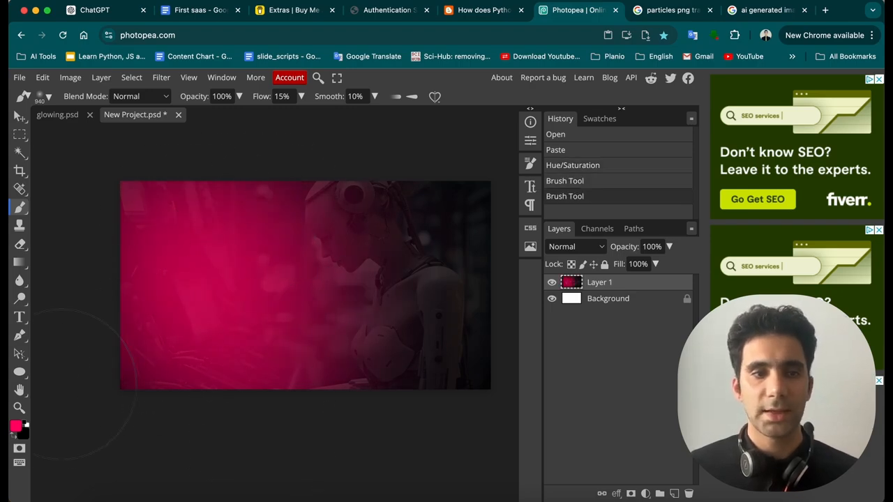
- Change the foreground colour to vivid blue and paint over the right half of the image up to the pink area
left_click(15, 422)
left_click(646, 303)
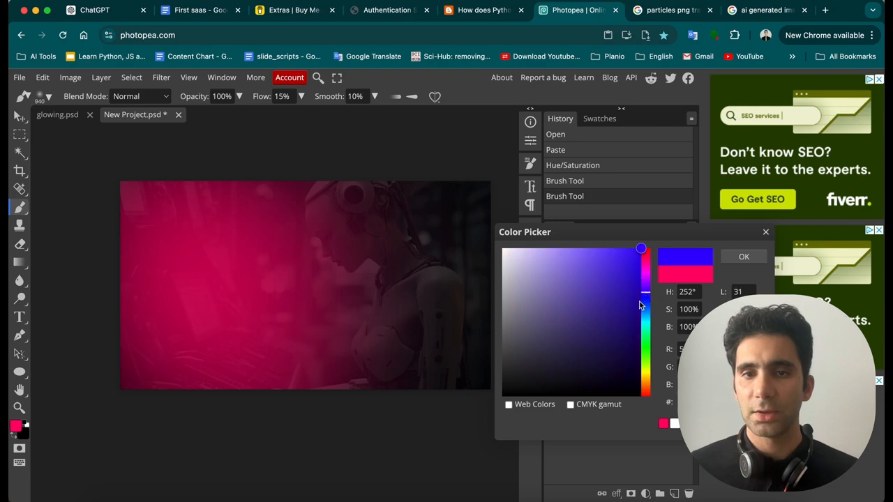
left_click(743, 257)
mouse_move(429, 202)
left_mouse_down()
mouse_move(449, 352)
mouse_move(442, 195)
mouse_move(427, 190)
mouse_move(399, 328)
mouse_move(369, 180)
mouse_move(353, 359)
mouse_move(361, 209)
left_mouse_up()
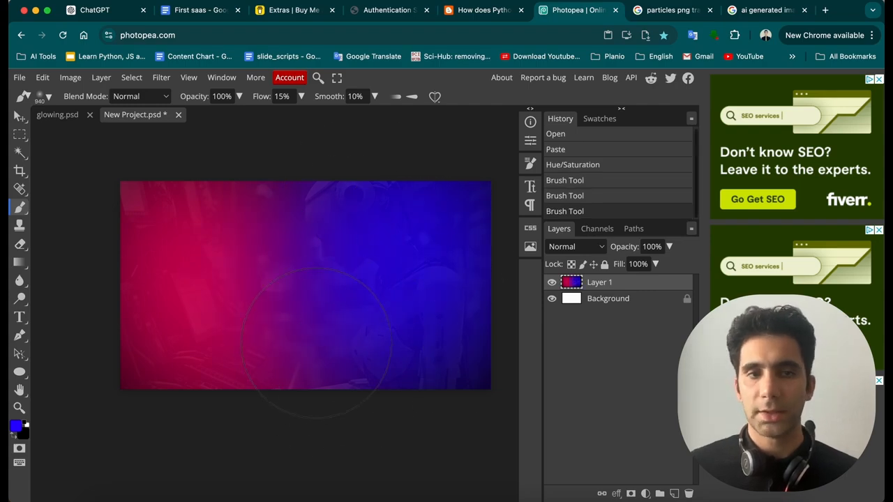
- Reduce the brush size to 490 px, sample the painted pink area as the foreground colour and brighten it
right_click(311, 286)
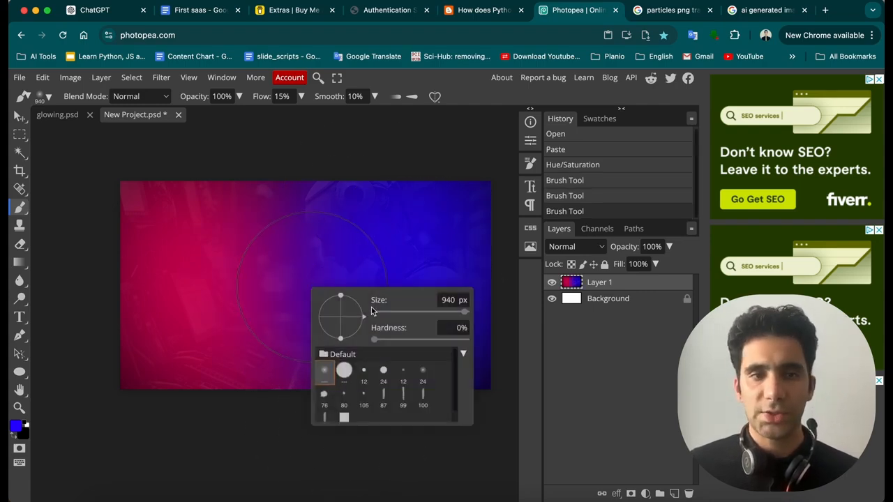
left_click_drag(463, 313, 446, 316)
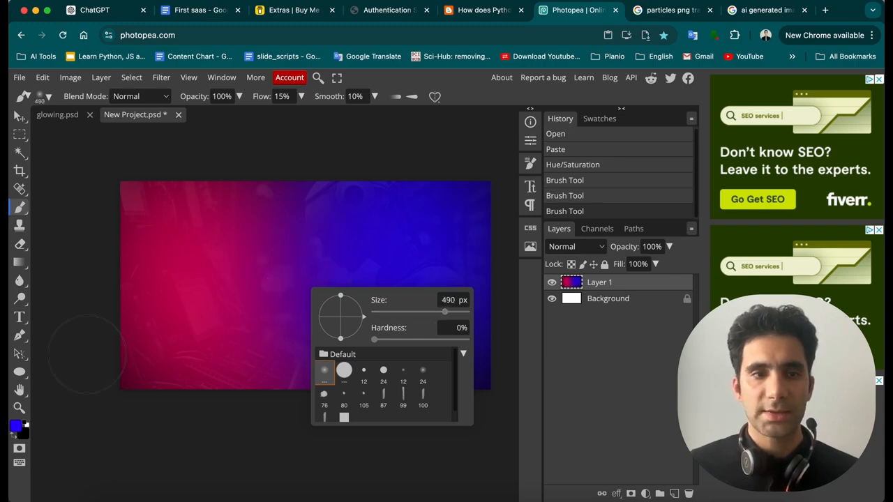
left_click(16, 426)
left_click(209, 277)
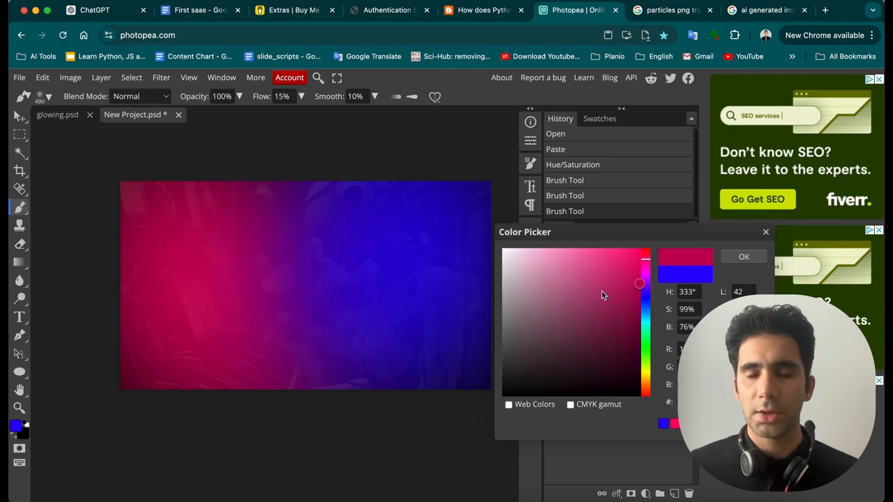
left_click(617, 256)
key("Return")
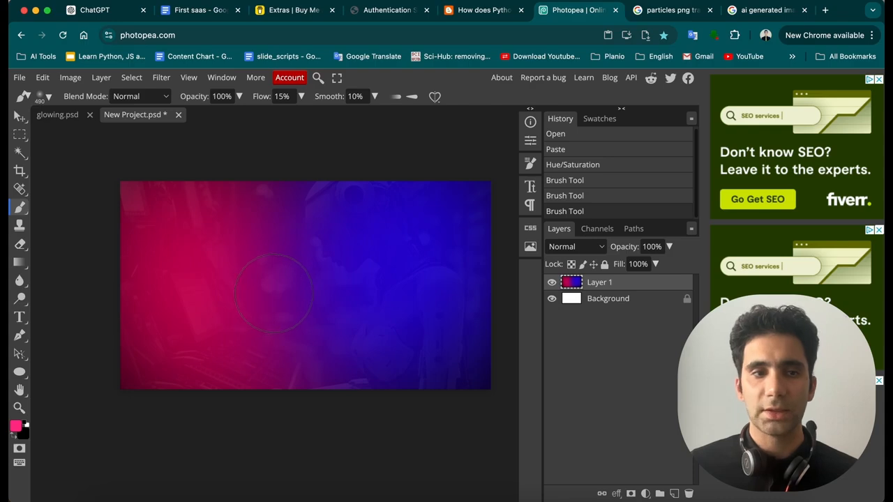
- Build up a soft bright pink glow just left of the canvas centre with repeated brush dabs
left_click(268, 293)
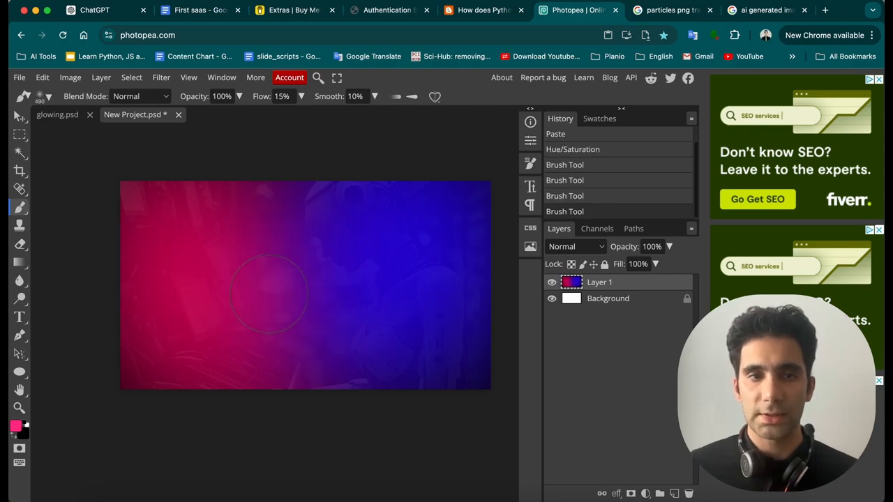
left_click(275, 290)
left_click(275, 290)
left_click(276, 287)
left_click(274, 286)
left_click(271, 288)
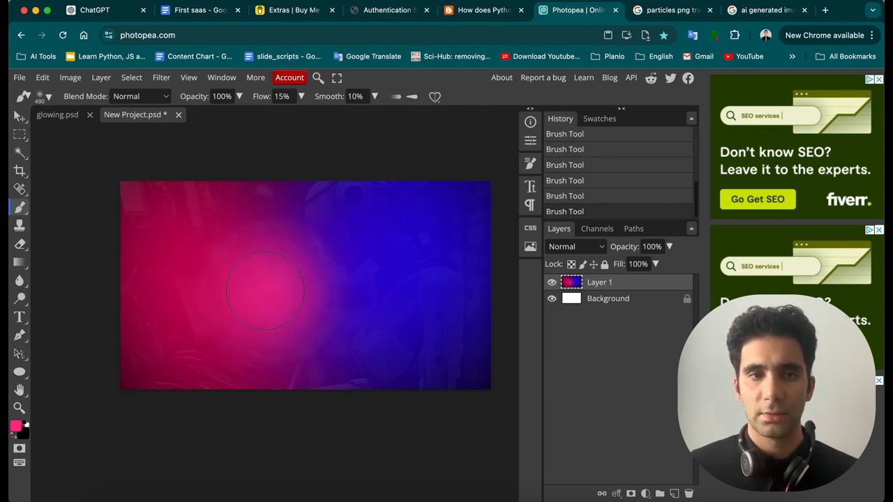
left_click(268, 290)
left_click(265, 293)
left_click(262, 296)
left_click(259, 298)
left_click(260, 297)
left_click(262, 296)
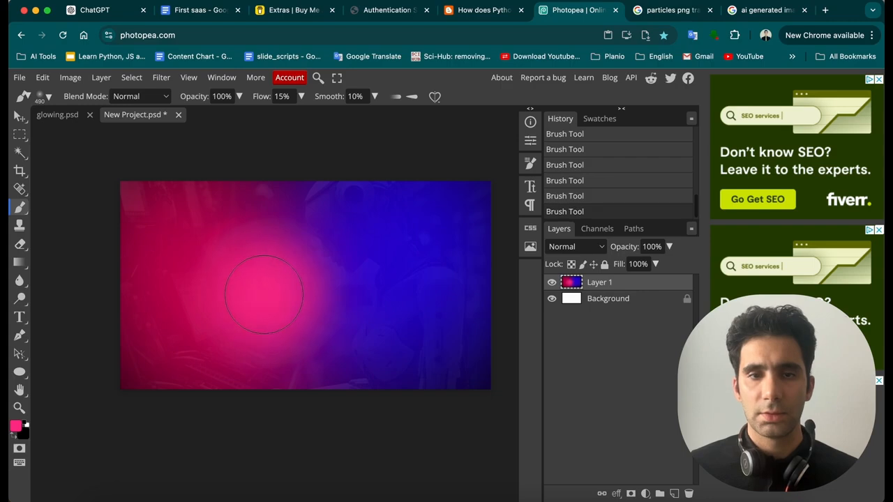
left_click(266, 297)
left_click(266, 297)
left_click(267, 296)
left_click(268, 295)
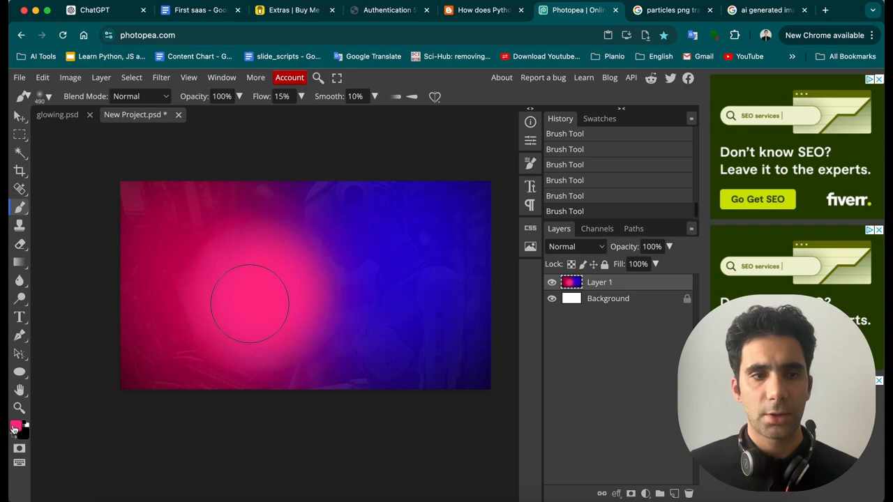
- Paint a soft glow right of the pink one in blue at hue 250°, 85% saturation, 100% brightness, lightened further to 73% saturation, 97% brightness
left_click(16, 426)
left_click(733, 261)
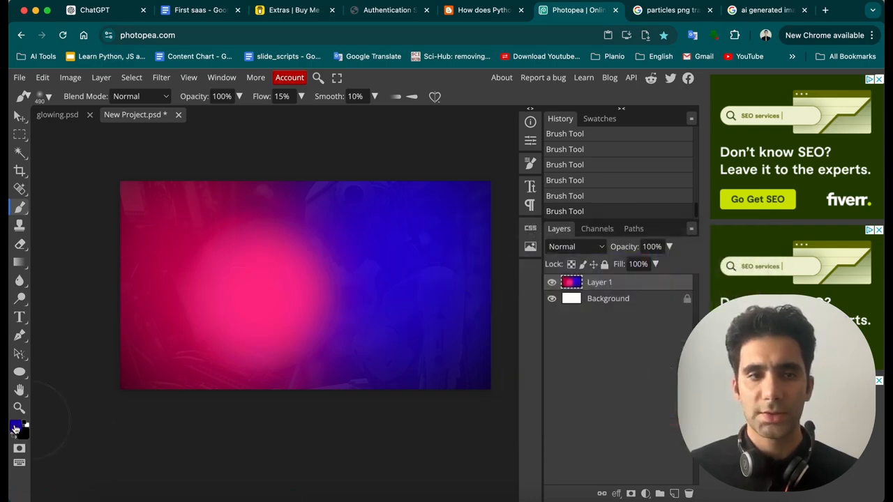
left_click(15, 427)
left_click_drag(583, 265, 620, 247)
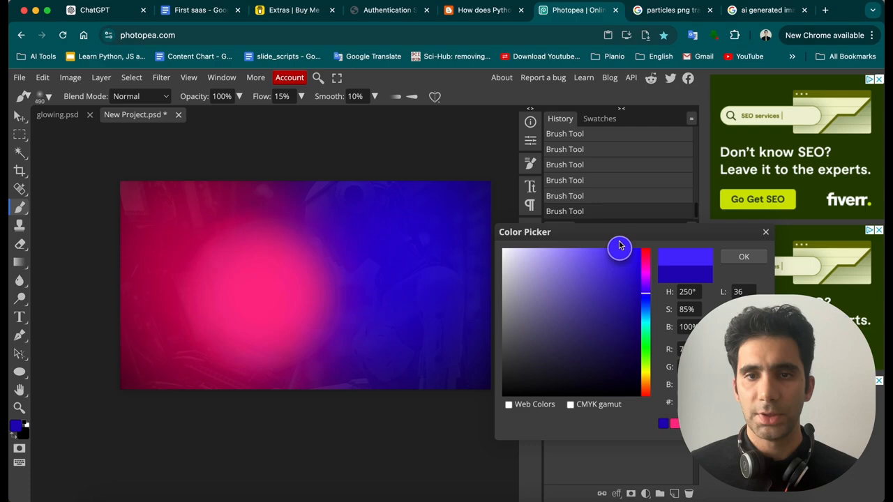
left_click(741, 258)
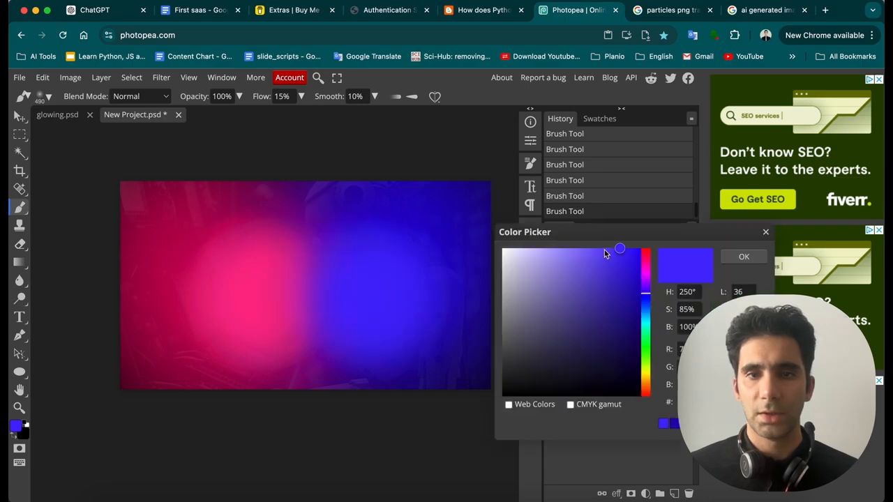
left_click(605, 251)
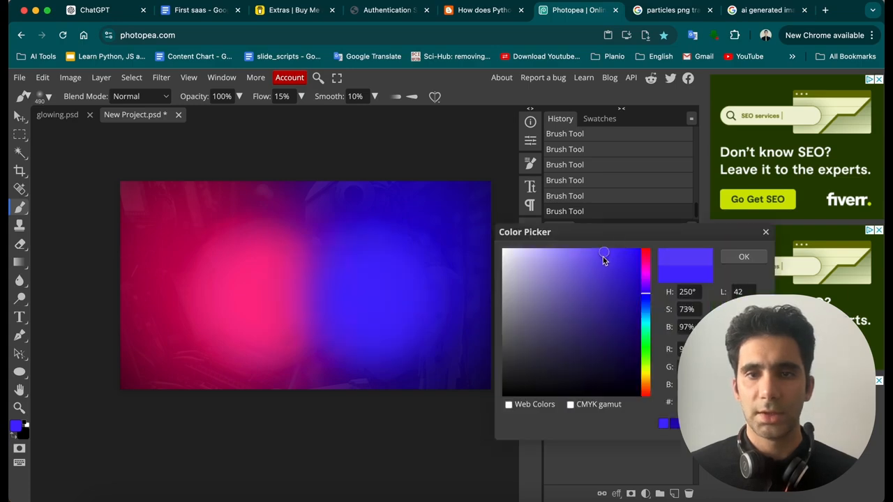
left_click(742, 257)
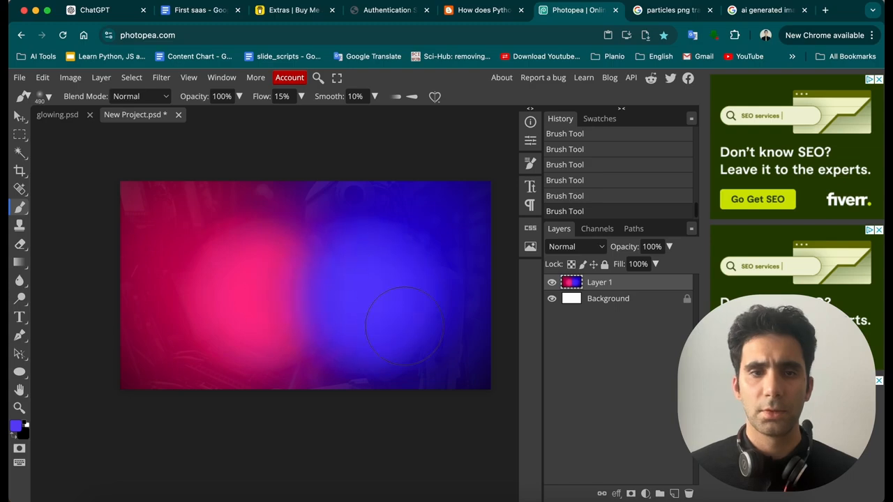
- Set the foreground colour to white and paint a soft glow where the pink and blue glows meet
left_click(15, 425)
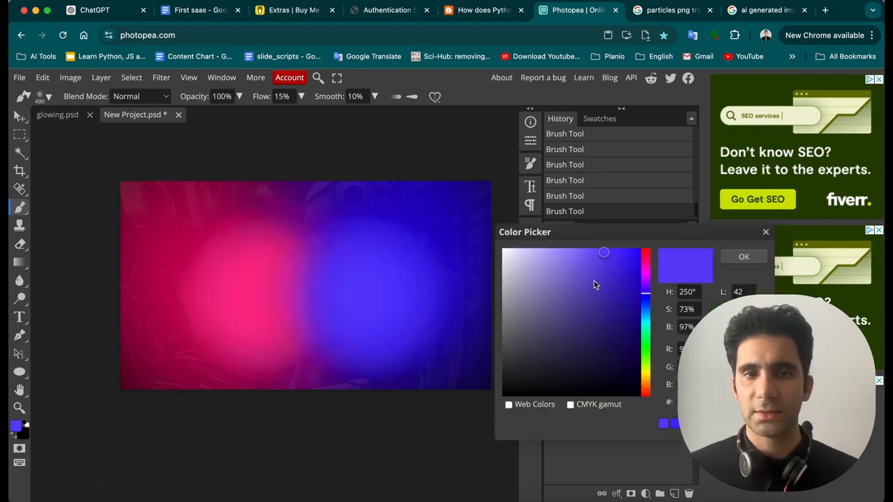
left_click_drag(594, 281, 502, 248)
left_click(744, 257)
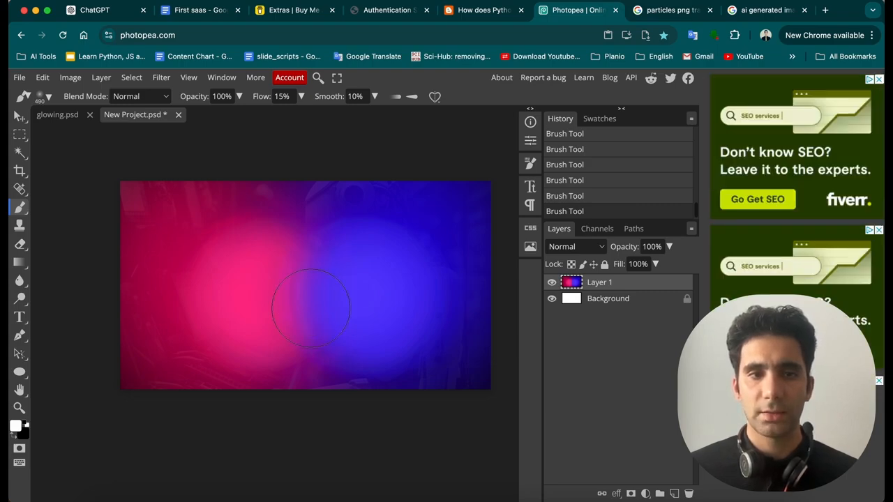
mouse_move(310, 308)
left_mouse_down()
mouse_move(309, 295)
mouse_move(309, 319)
mouse_move(349, 372)
left_mouse_up()
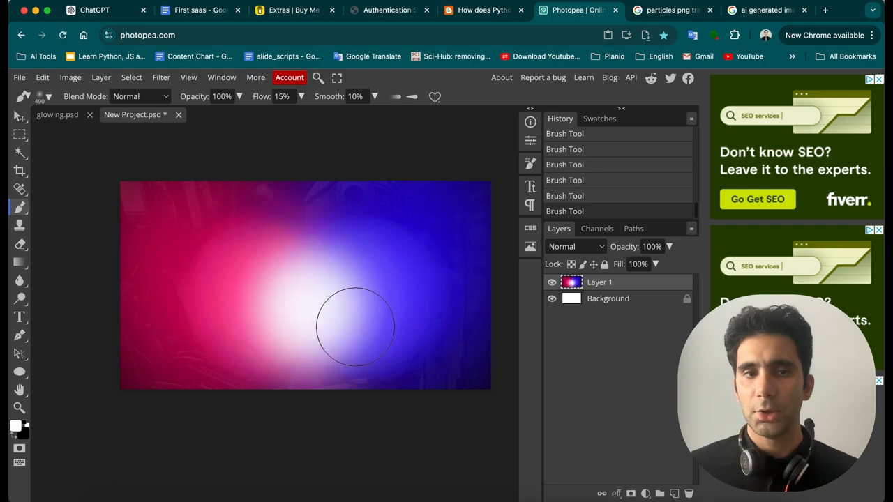
- Apply a Gaussian Blur with a 14 px radius to the painted Layer 1
left_click(604, 309)
left_click(608, 284)
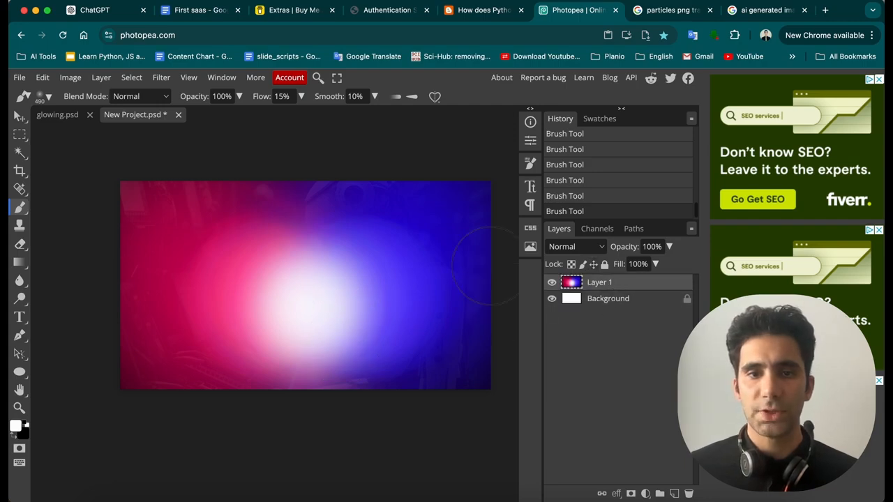
left_click(162, 78)
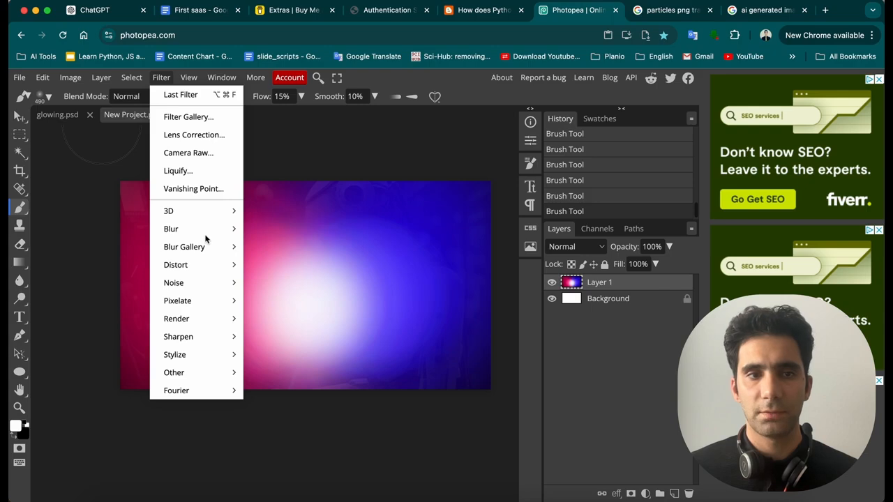
mouse_move(203, 230)
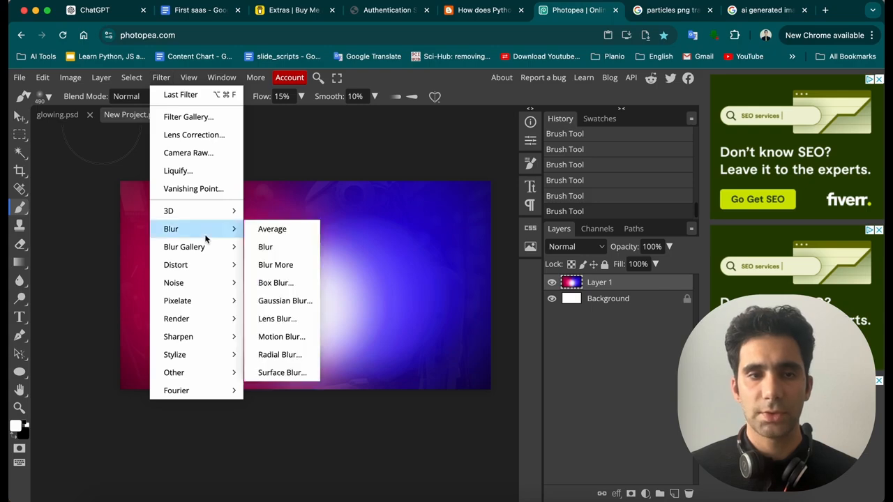
left_click(294, 305)
left_click_drag(300, 345, 363, 348)
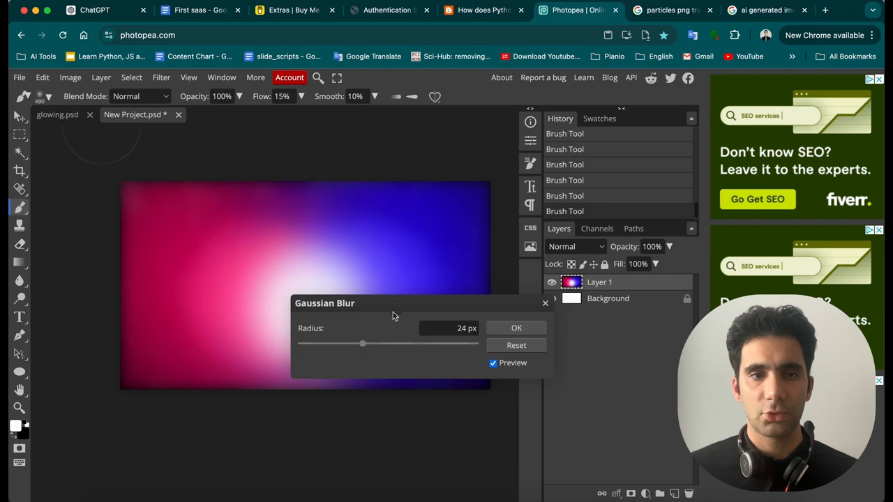
left_click_drag(393, 306, 537, 263)
left_click_drag(516, 307, 498, 304)
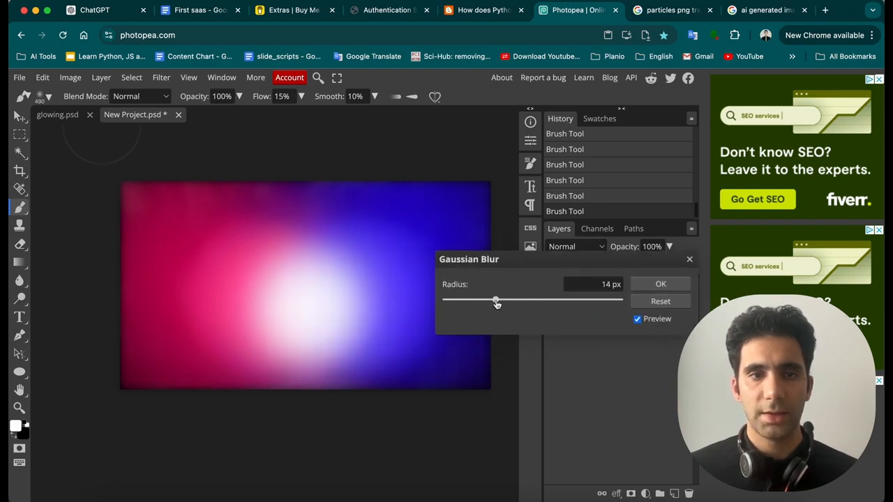
left_click(660, 284)
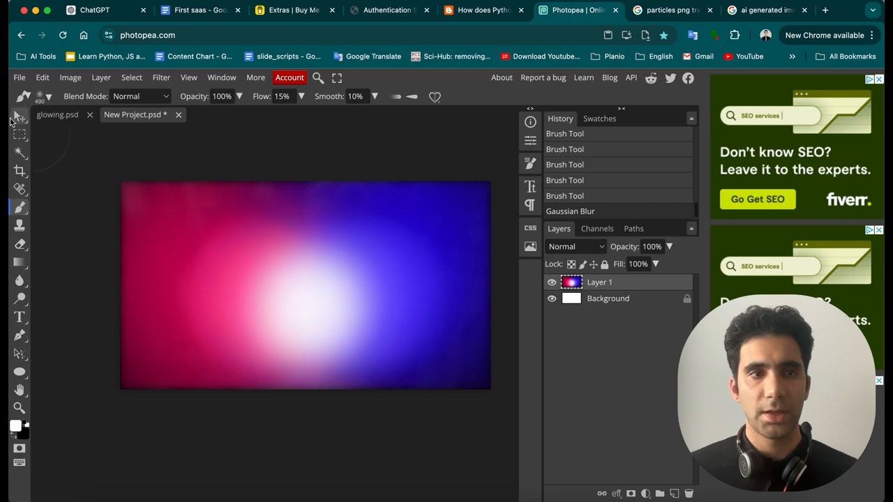
- Scale the blurred layer up to about 117% and shift it slightly right so its dark edges fall outside the canvas
left_click(19, 118)
scroll(431, 427, "right", 3)
scroll(431, 428, "down", 2)
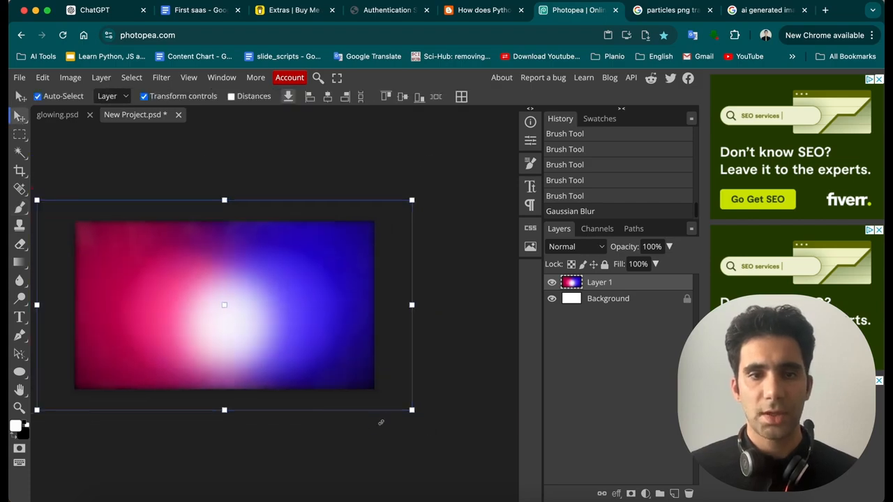
left_click_drag(413, 411, 436, 423)
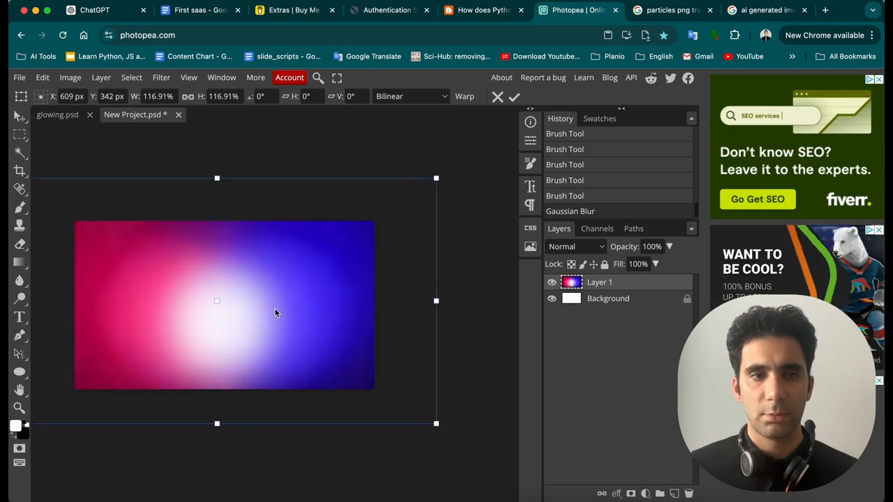
left_click_drag(275, 310, 295, 308)
key("Return")
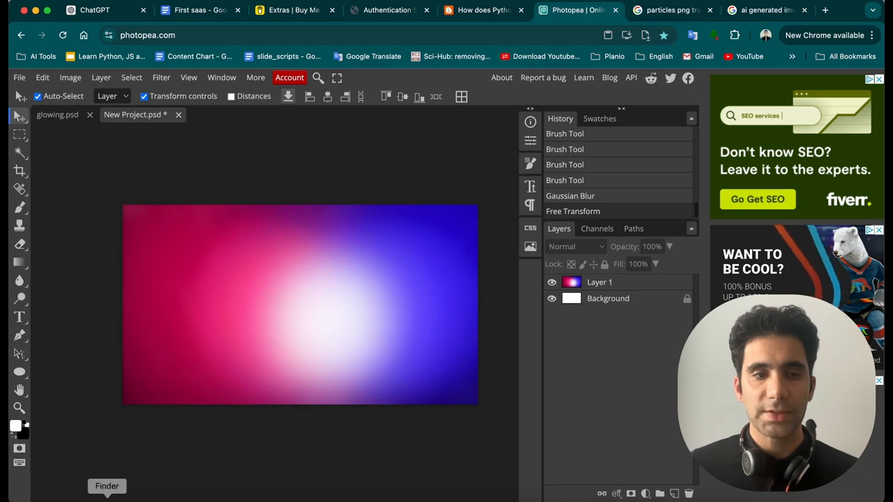
left_click(107, 497)
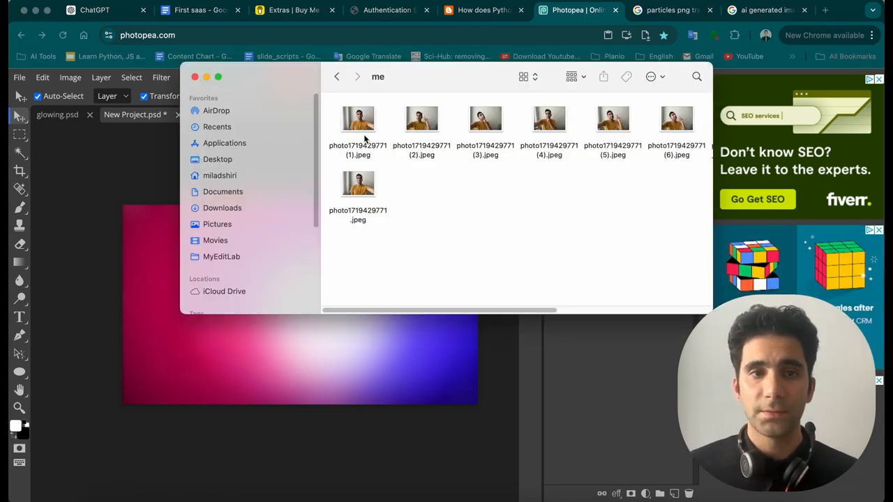
left_click_drag(361, 126, 257, 123)
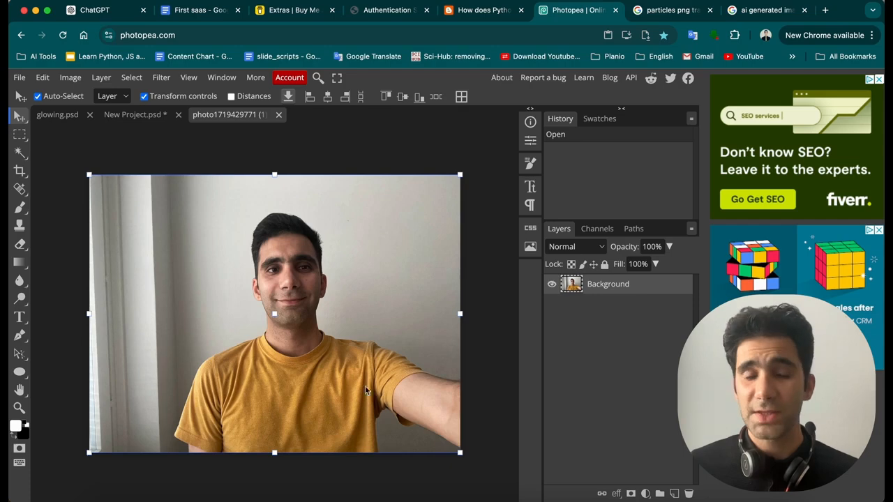
- Trace from the shirt shoulder up along the man's neck and head with Magnetic Lasso Select, then return to the Move tool
left_click(19, 135)
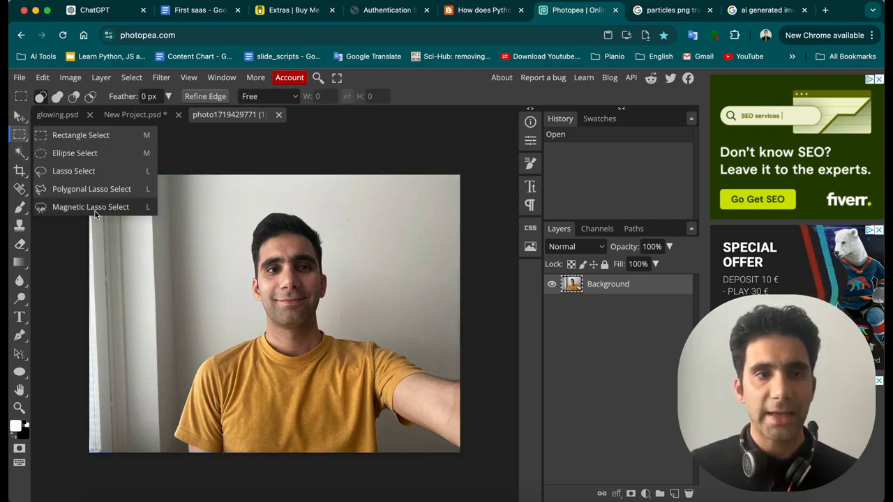
left_click(71, 208)
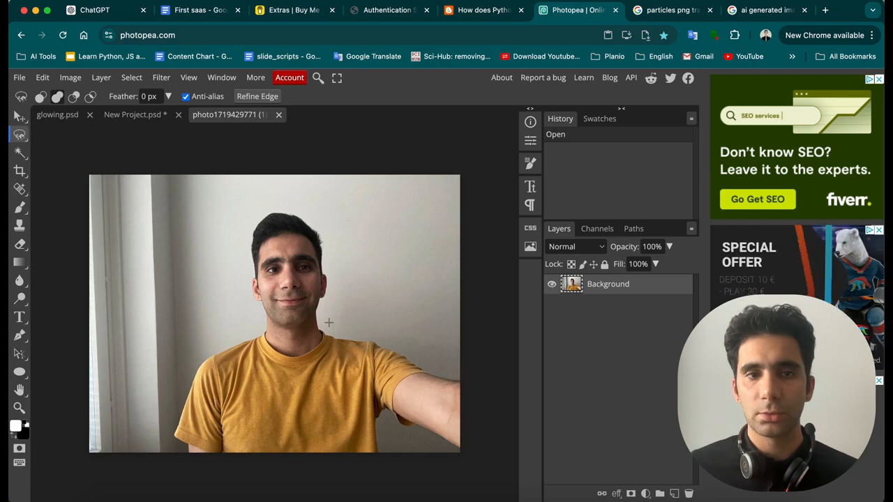
scroll(360, 342, "left", 5)
scroll(360, 341, "up", 5)
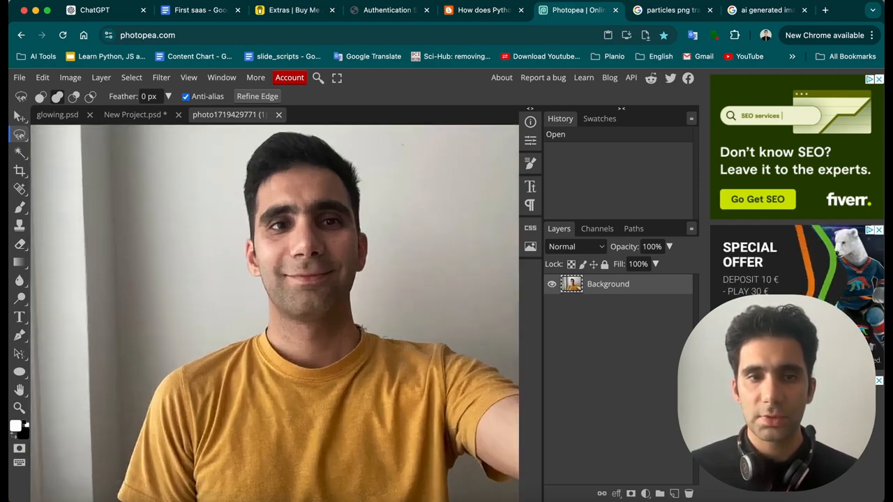
left_click(354, 320)
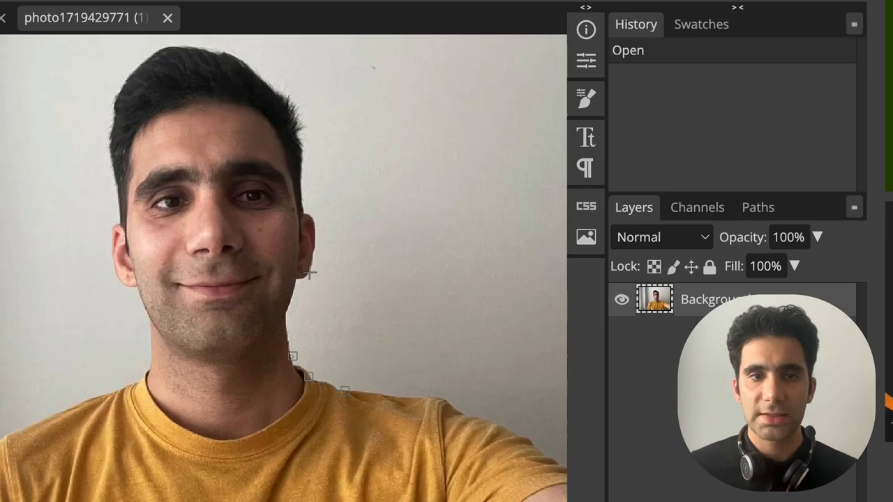
double_click(311, 272)
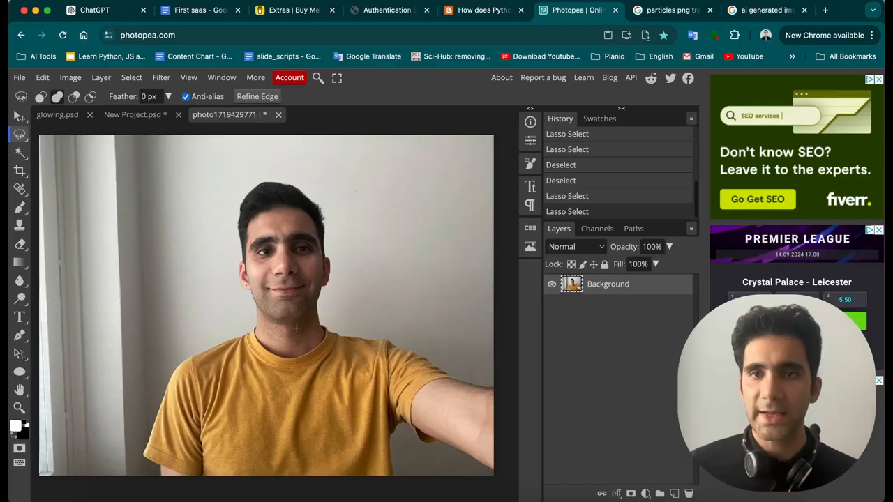
left_click(19, 117)
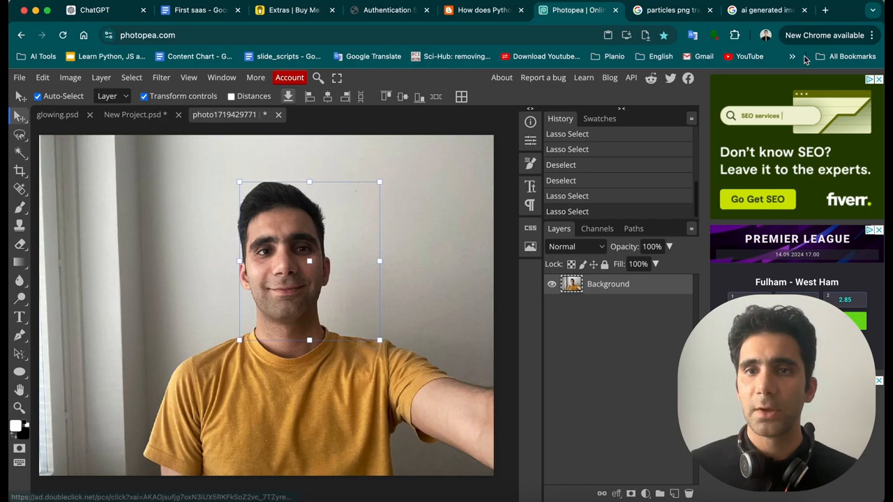
- Search Google for "remove background" in a new browser tab and open the remove.bg website
left_click(826, 11)
type("re")
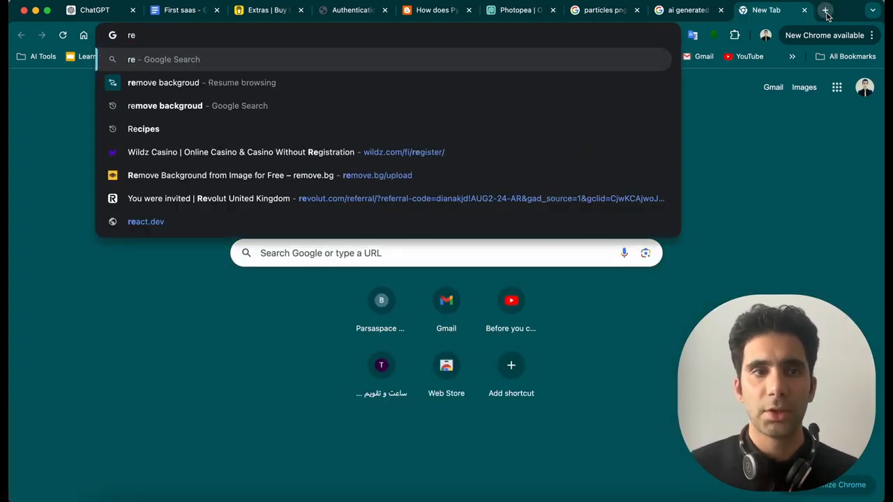
key("BackSpace")
key("BackSpace")
type("remove ba")
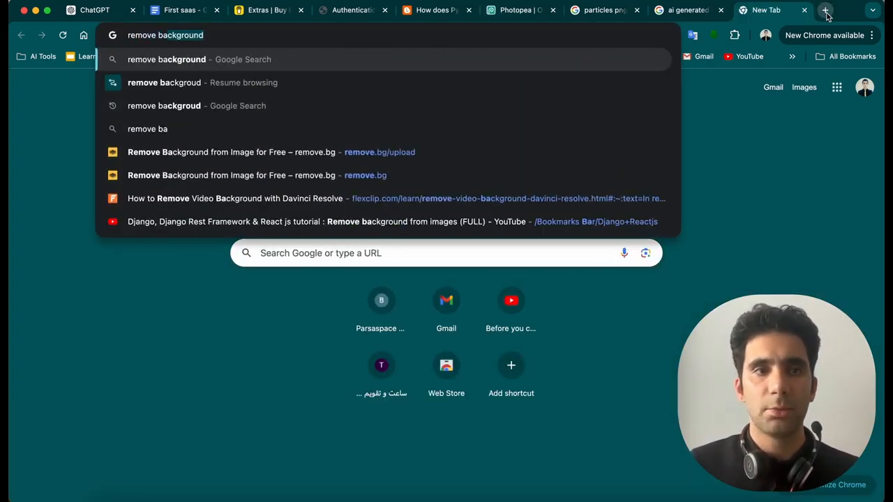
key("Return")
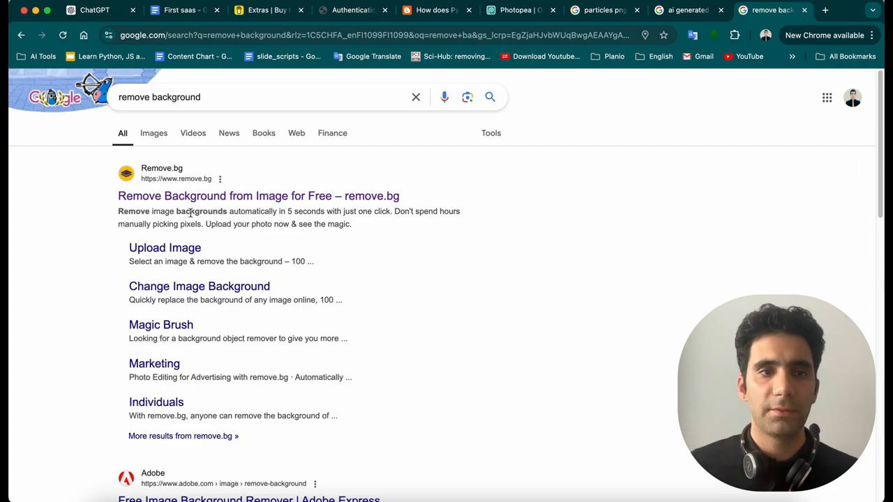
scroll(196, 174, "down", 1)
left_click(222, 179)
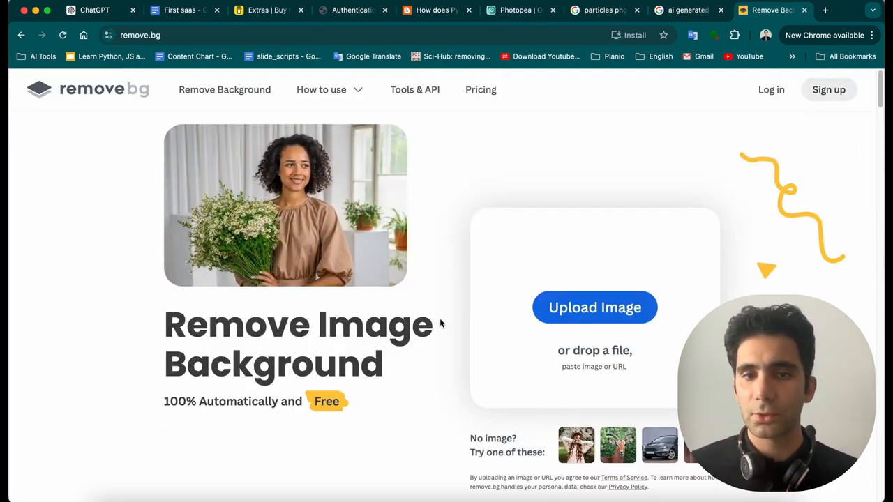
scroll(441, 309, "down", 5)
scroll(440, 304, "up", 5)
left_click(546, 320)
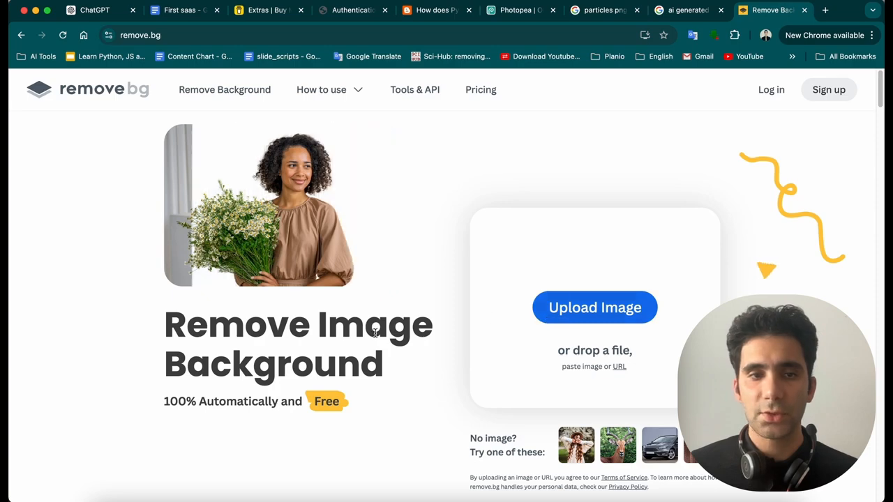
left_click_drag(358, 137, 586, 314)
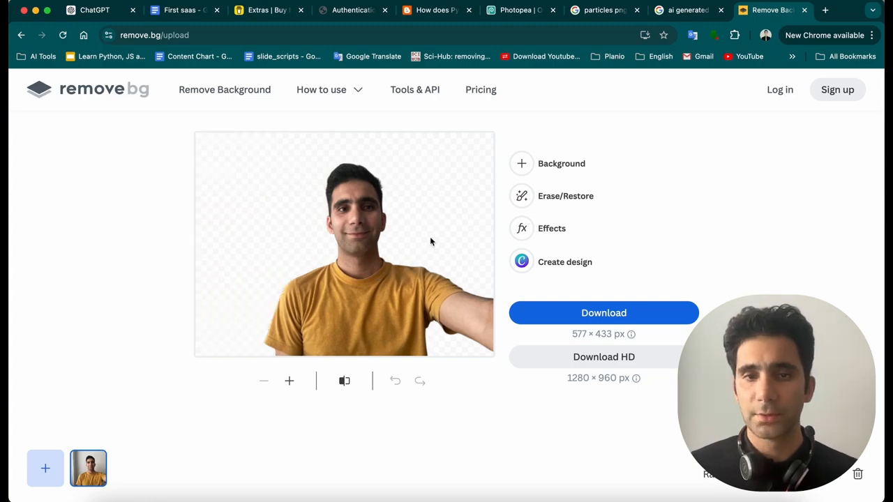
left_click(580, 319)
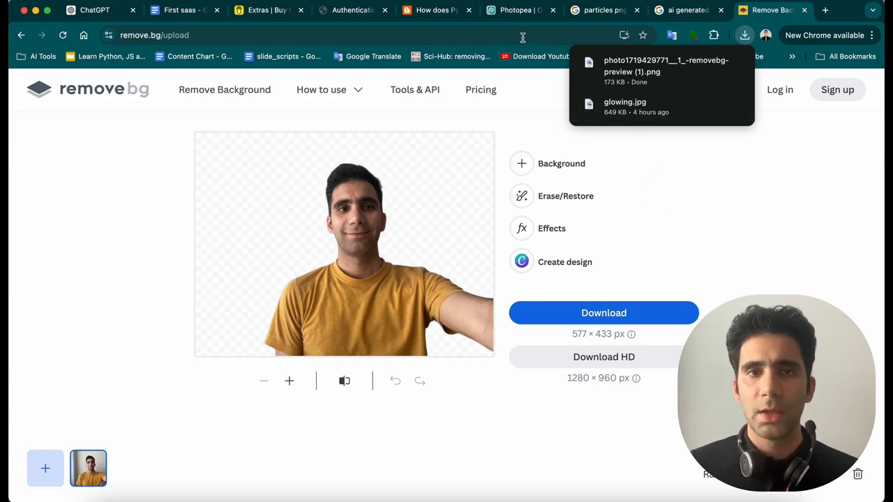
- Switch back to Photopea, open the hoodie portrait cut-out from Finder, and paste it into the glowing-background project as a new layer
left_click(519, 11)
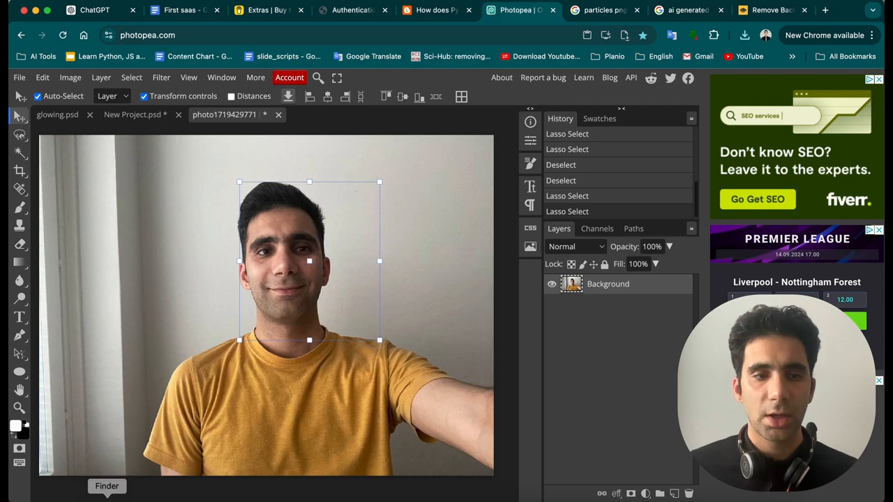
left_click(106, 497)
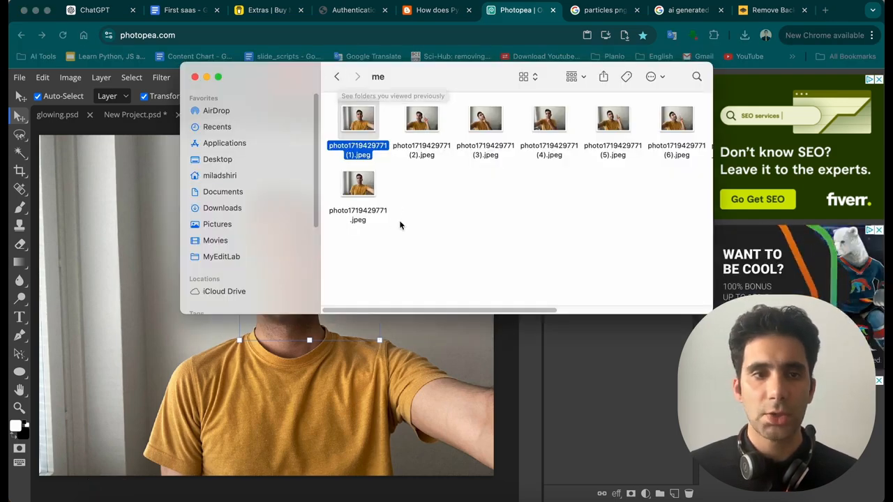
left_click_drag(358, 120, 322, 126)
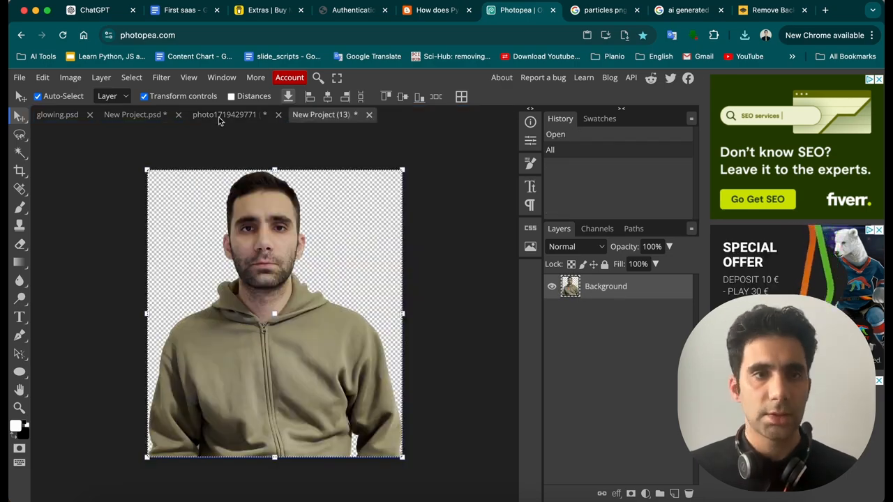
left_click(133, 114)
key("super+v")
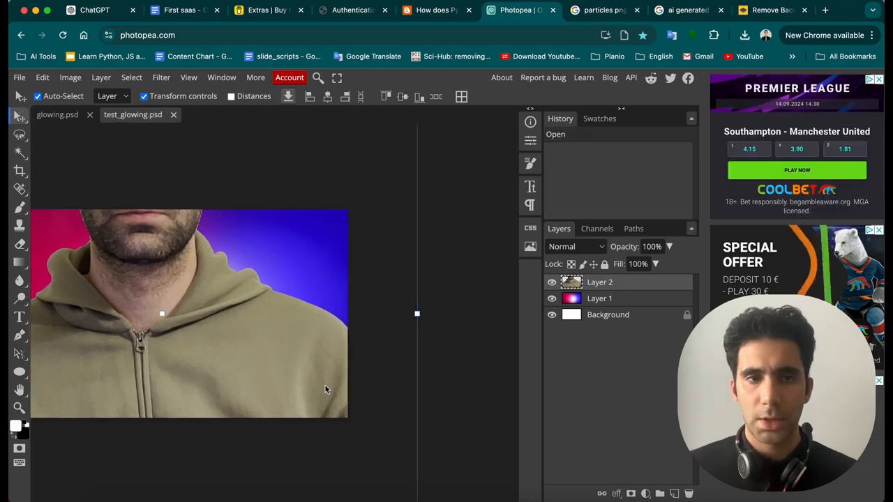
- Scale the pasted hoodie portrait to about 53% and position it near the canvas centre with the head fully visible
scroll(288, 376, "down", 3)
left_click_drag(364, 470, 296, 330)
left_click_drag(238, 335, 291, 387)
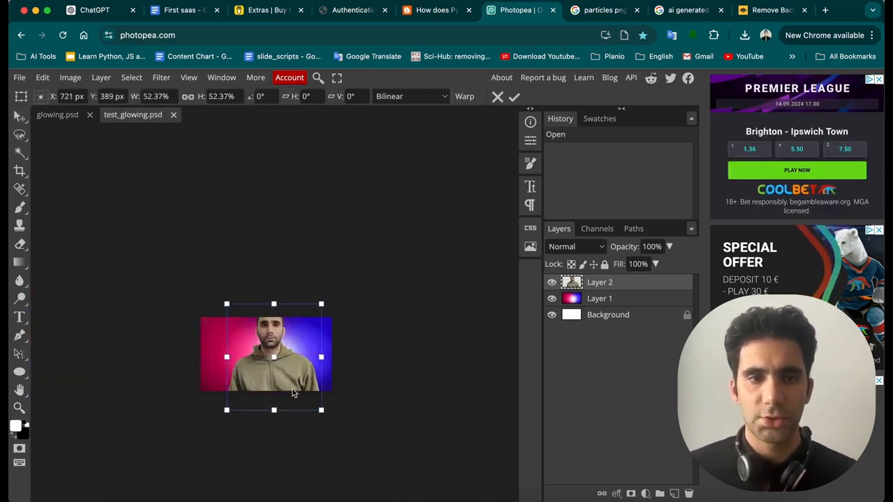
scroll(287, 388, "left", 5)
scroll(286, 389, "right", 5)
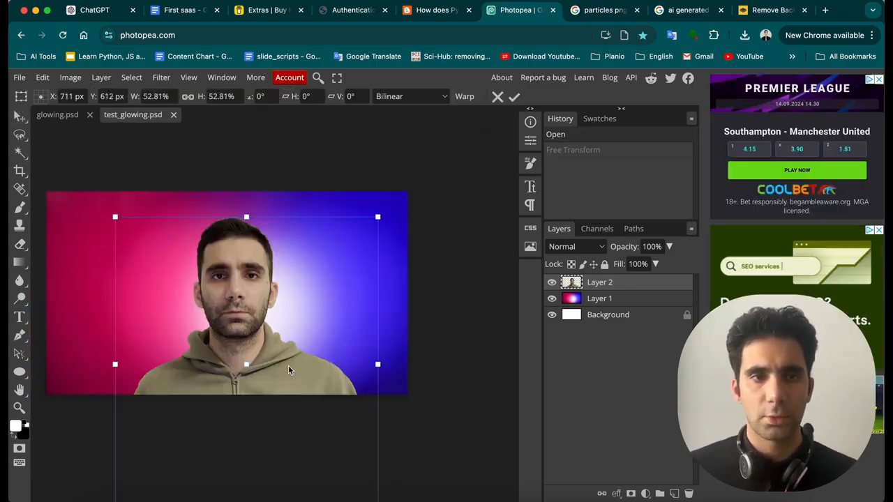
left_click(19, 119)
left_click(458, 240)
- After viewing glowing.psd for reference, add a raster mask to Layer 1 and fill it with a horizontal white-to-black linear gradient
scroll(311, 194, "down", 2)
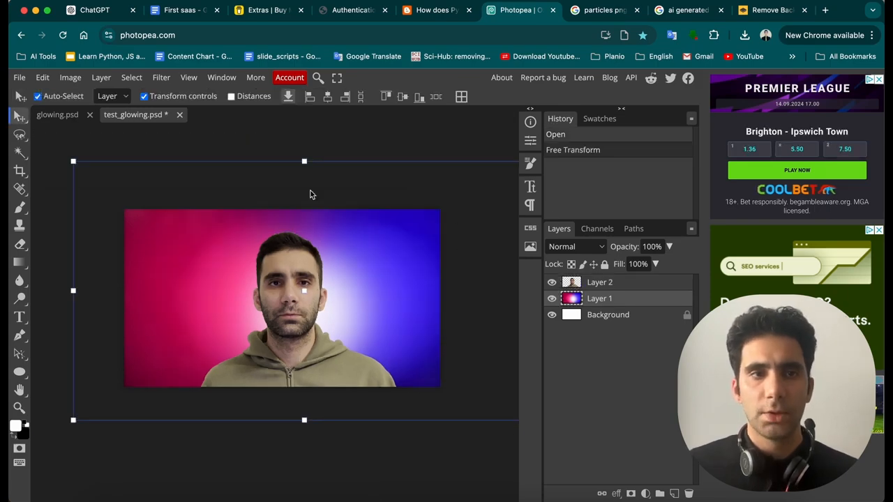
left_click(63, 115)
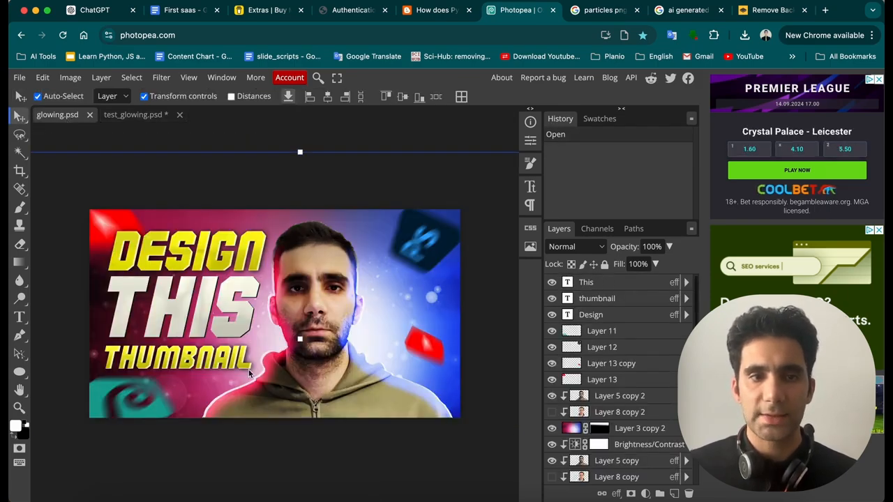
left_click(133, 114)
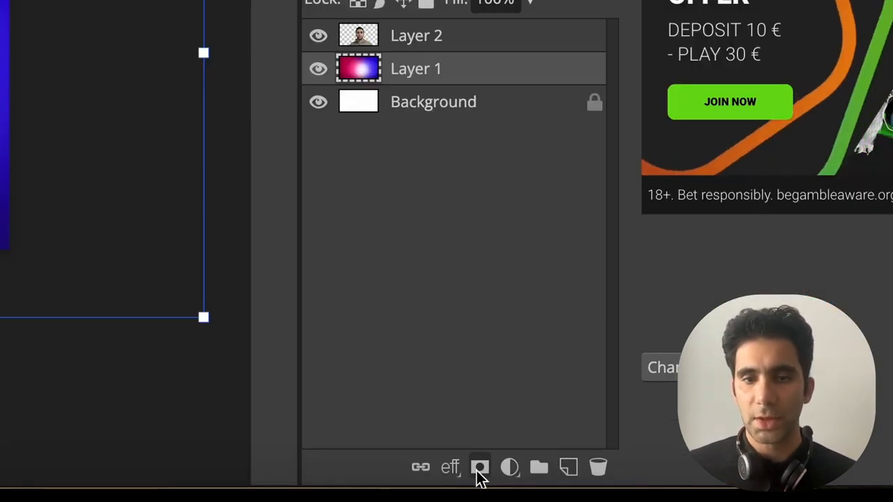
left_click(480, 468)
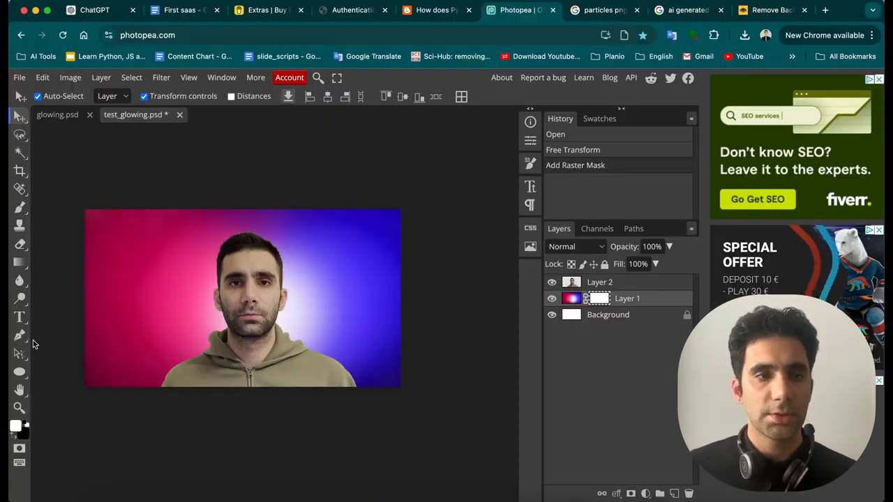
left_click(14, 263)
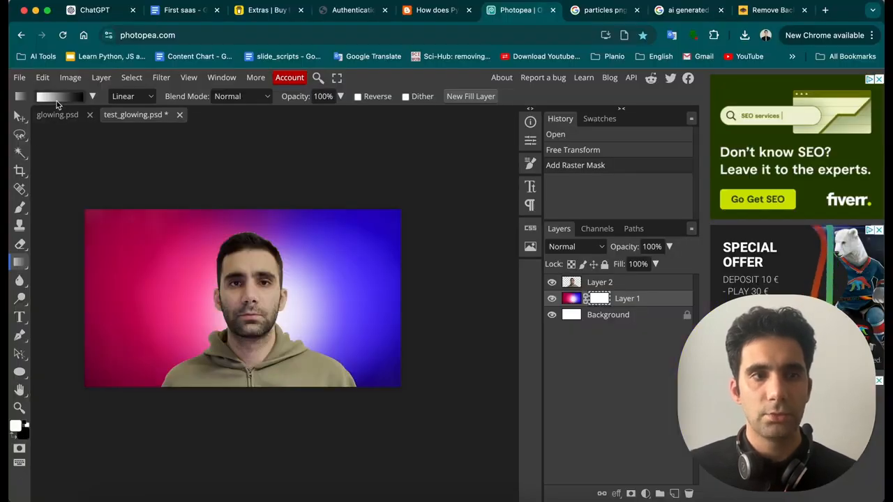
left_click(59, 97)
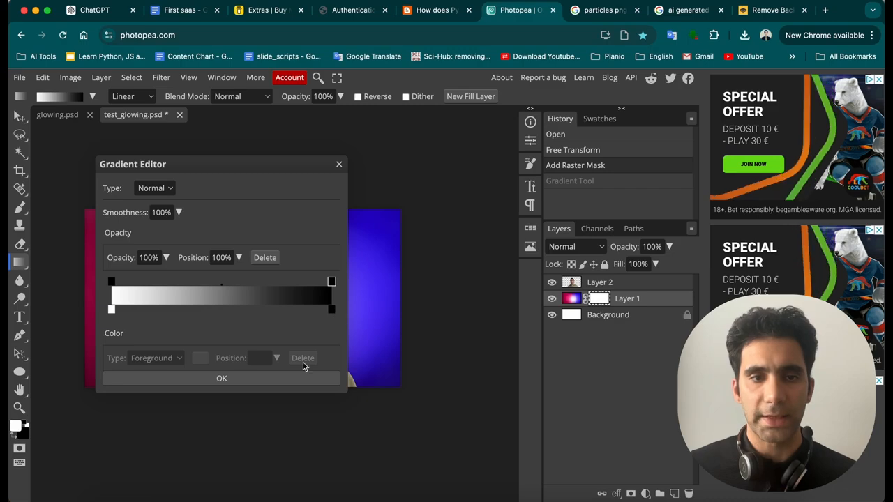
left_click(276, 378)
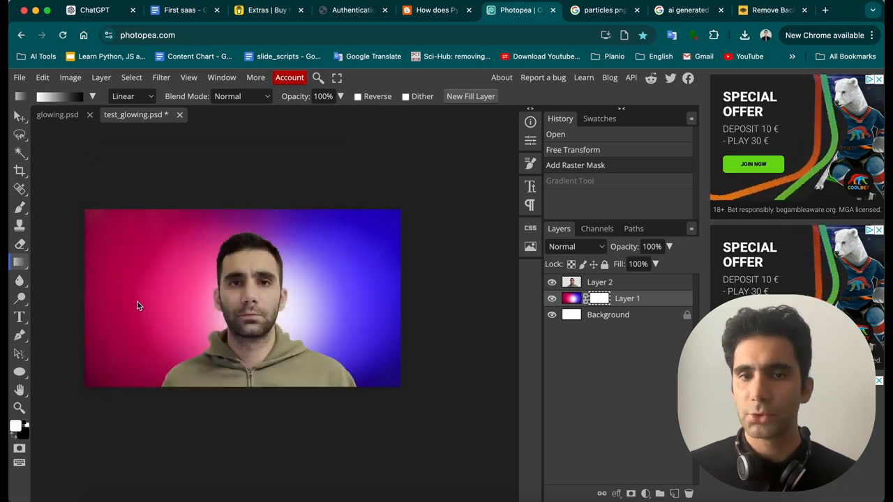
left_click_drag(117, 298, 335, 298)
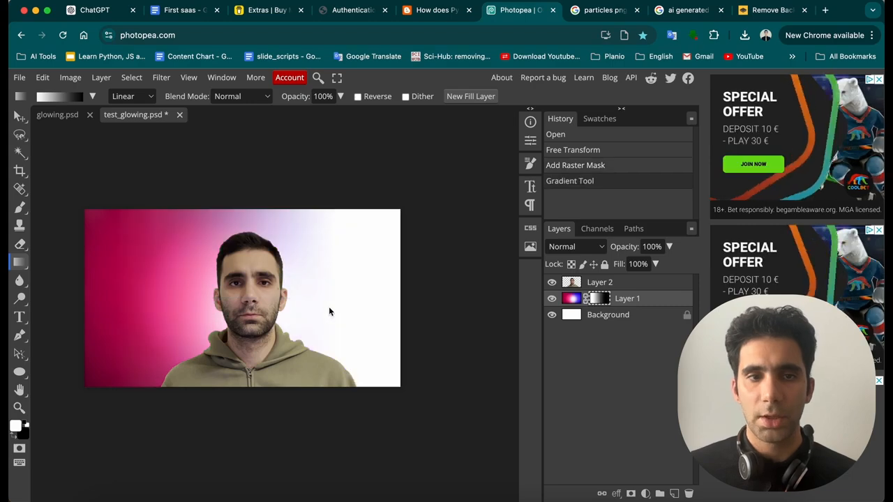
- Clip Layer 2 to Layer 1 and redraw the mask gradient as a narrow white-to-black transition through the middle of the face
right_click(623, 287)
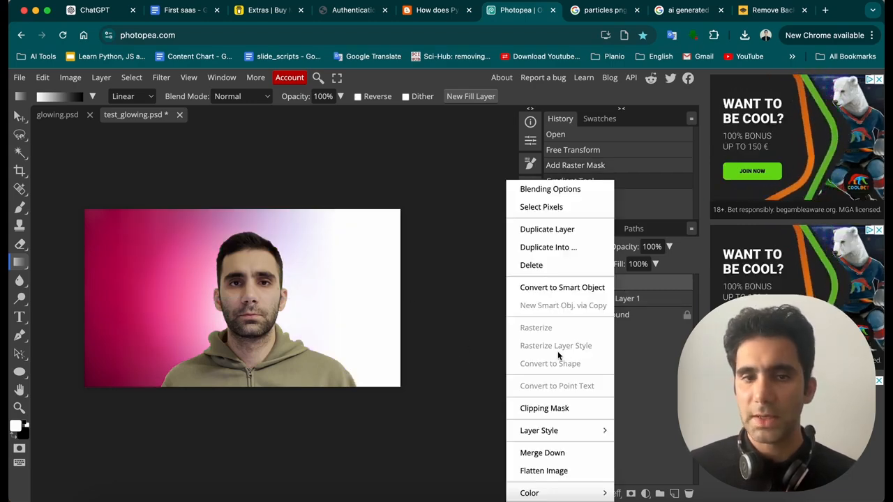
left_click(568, 411)
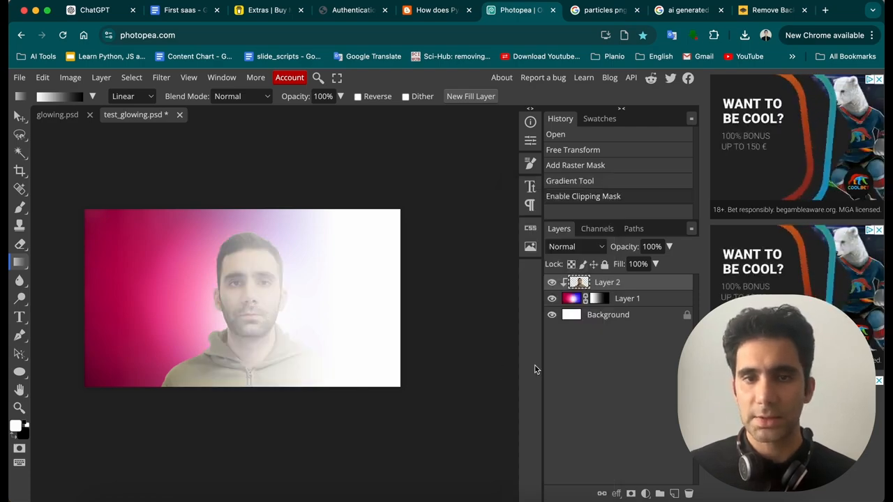
left_click(598, 298)
left_click_drag(100, 292, 226, 293)
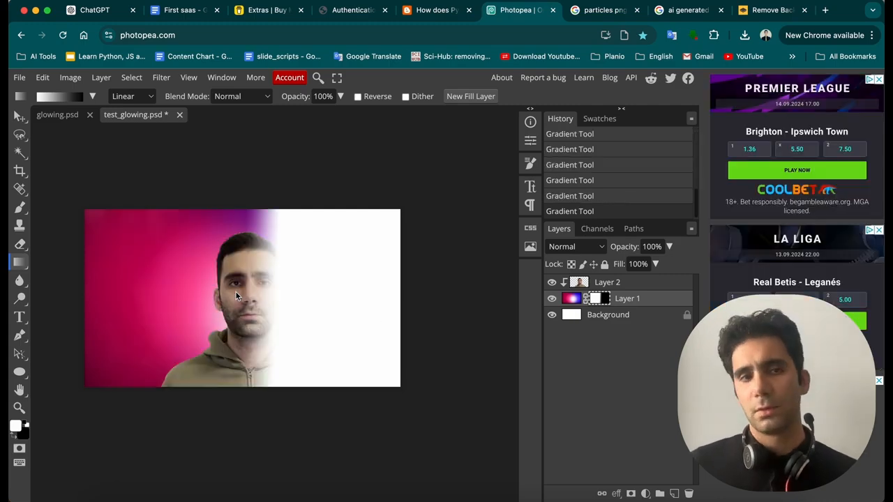
left_click_drag(235, 294, 265, 295)
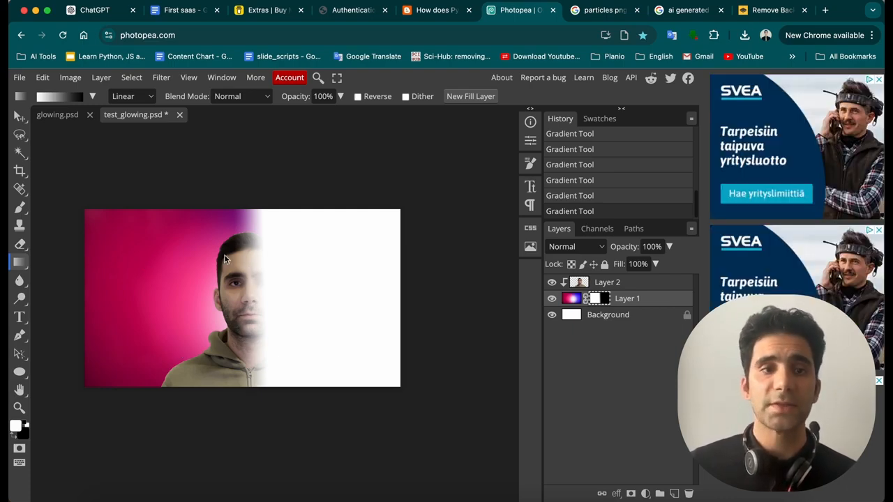
- Add an Inner Glow to Layer 2 with 7% spread and 53 px size
left_click(634, 282)
right_click(634, 282)
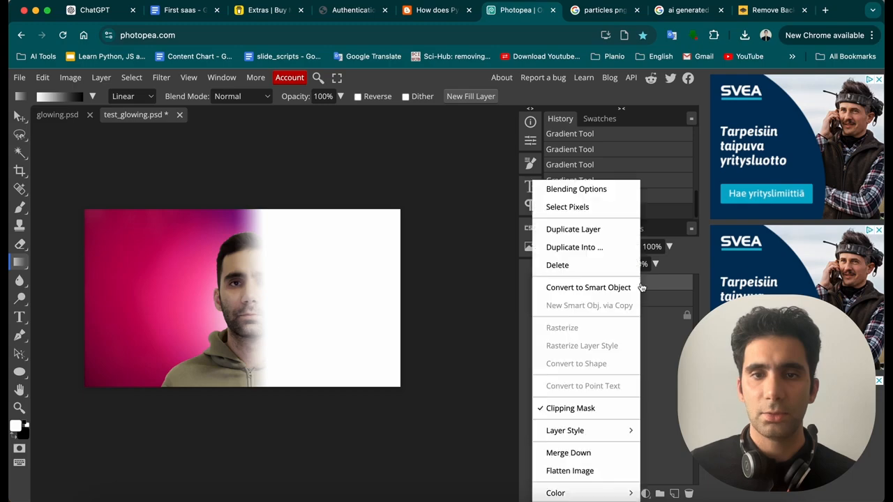
left_click(598, 190)
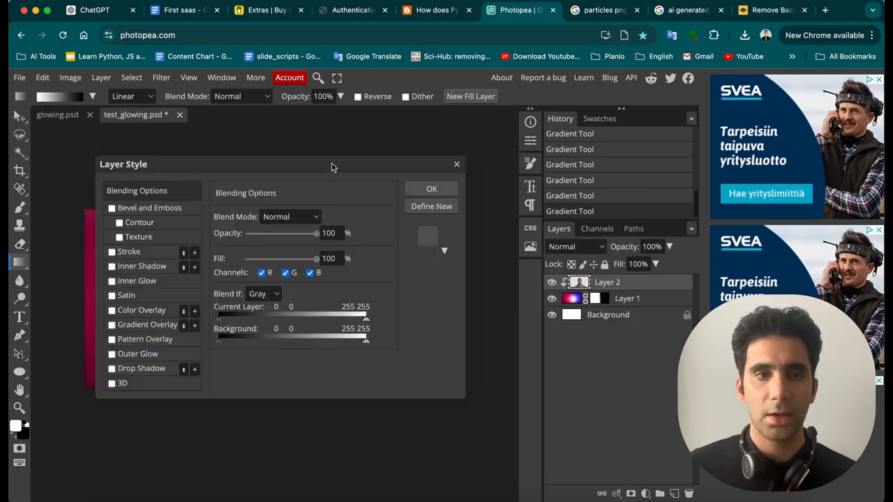
left_click_drag(328, 166, 557, 119)
left_click(371, 231)
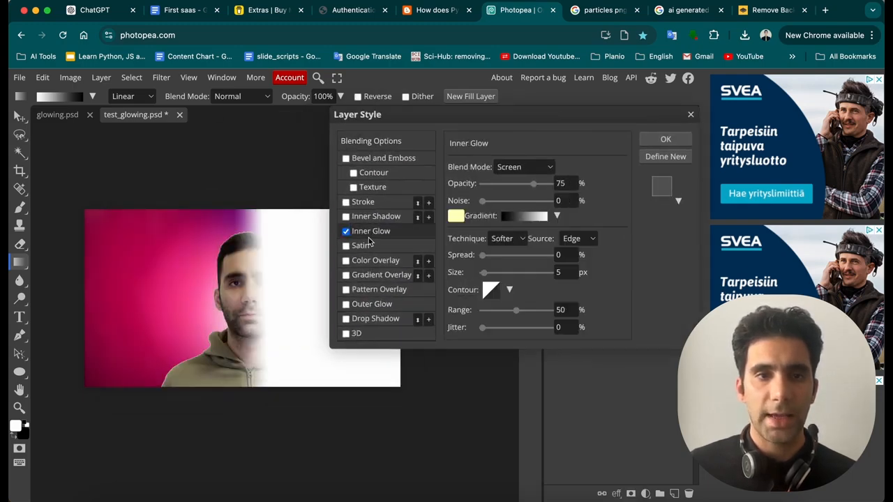
mouse_move(483, 272)
left_mouse_down()
mouse_move(510, 272)
mouse_move(486, 270)
mouse_move(488, 255)
mouse_move(500, 255)
mouse_move(488, 257)
left_mouse_up()
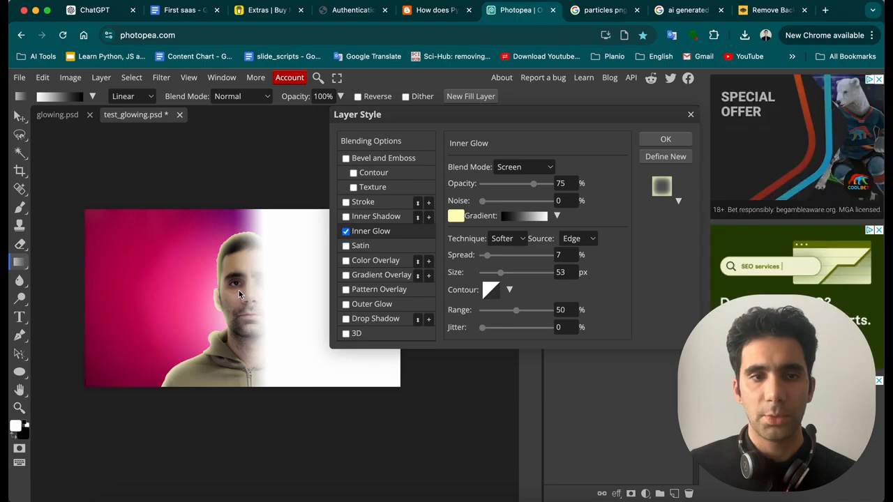
left_click(659, 140)
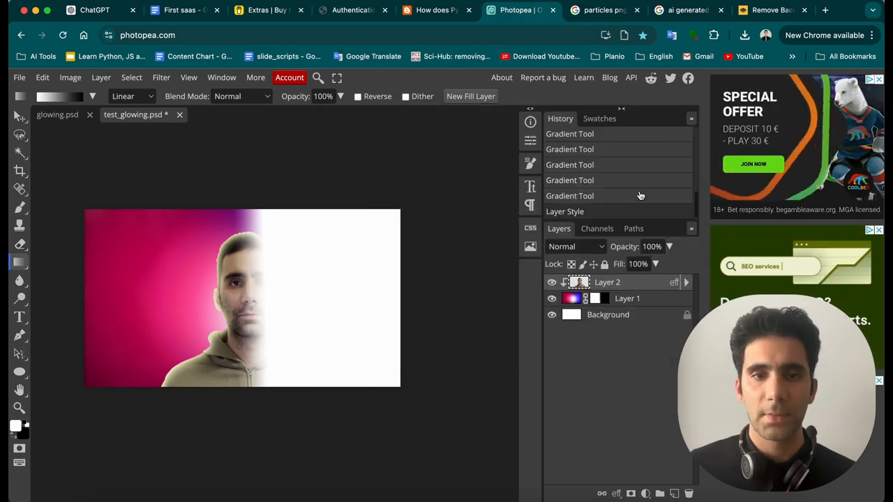
- Redraw the gradient on Layer 1's mask as a narrow vertical-edged fade across the face, and target the layer's image instead of its mask
left_click(600, 300)
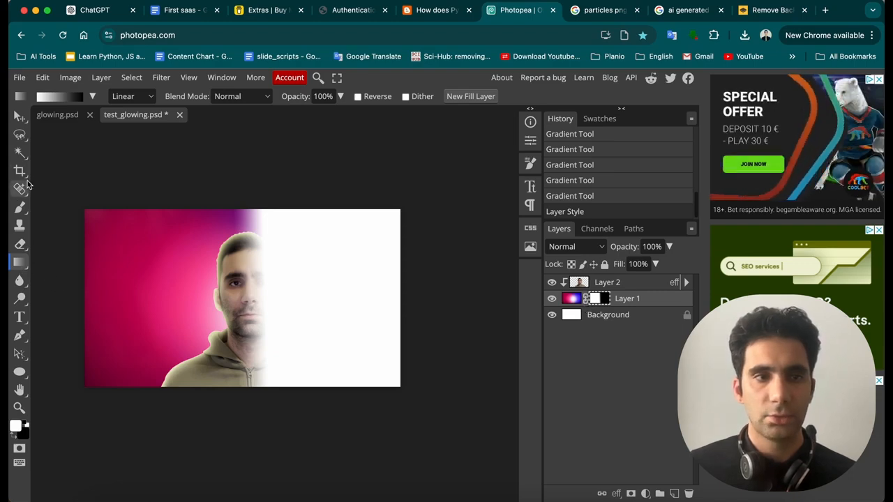
left_click_drag(235, 295, 255, 298)
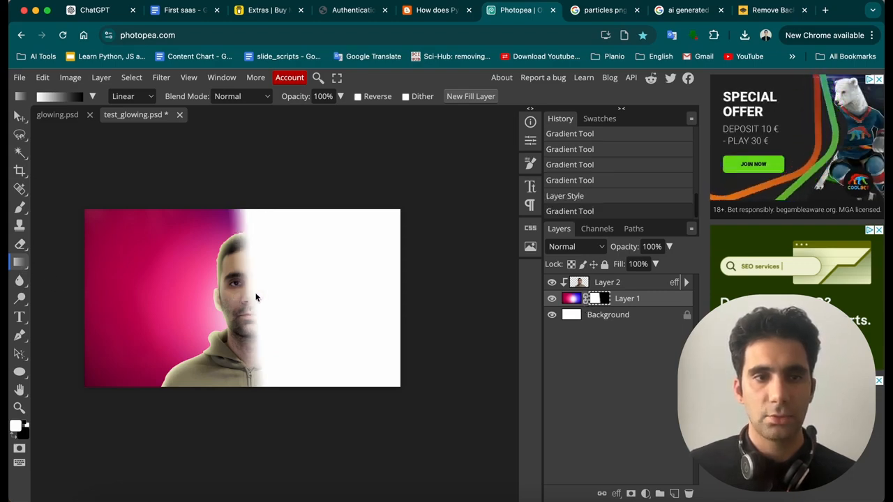
key("super+z")
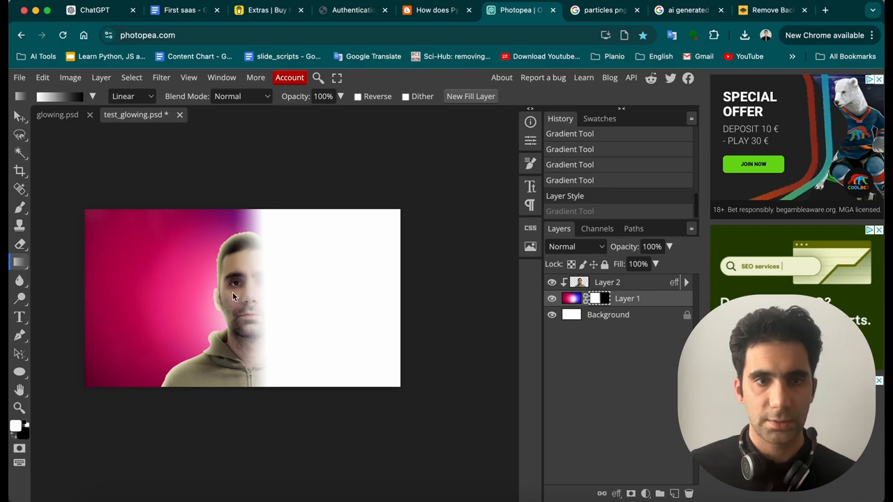
key("super+shift+z")
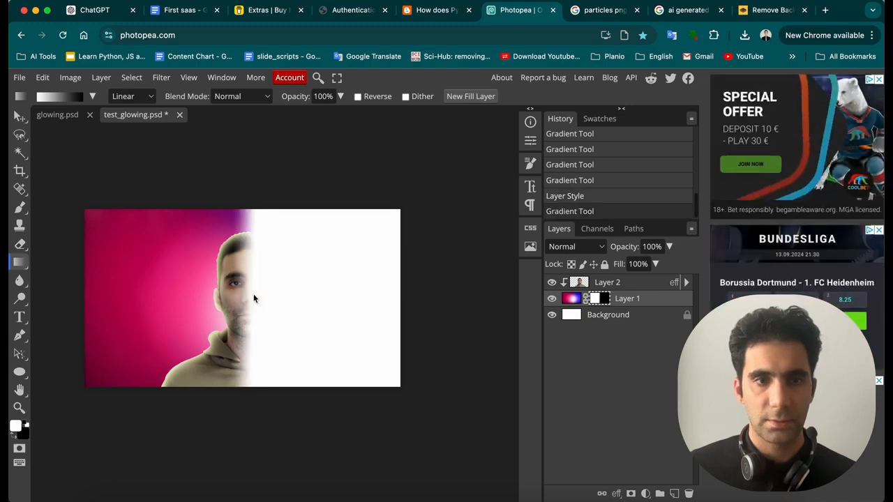
left_click(633, 294)
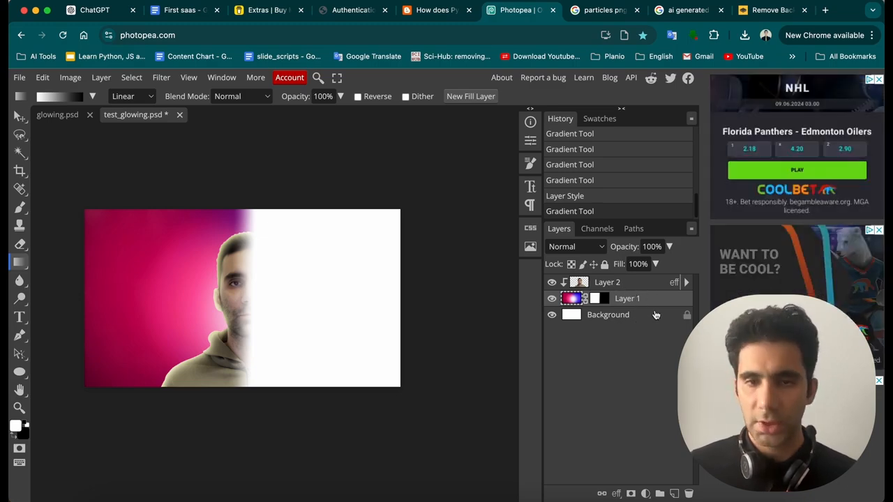
- Duplicate Layer 1 and Layer 2 together, and reverse the copied mask's gradient so the portrait's blue side shows
right_click(638, 287)
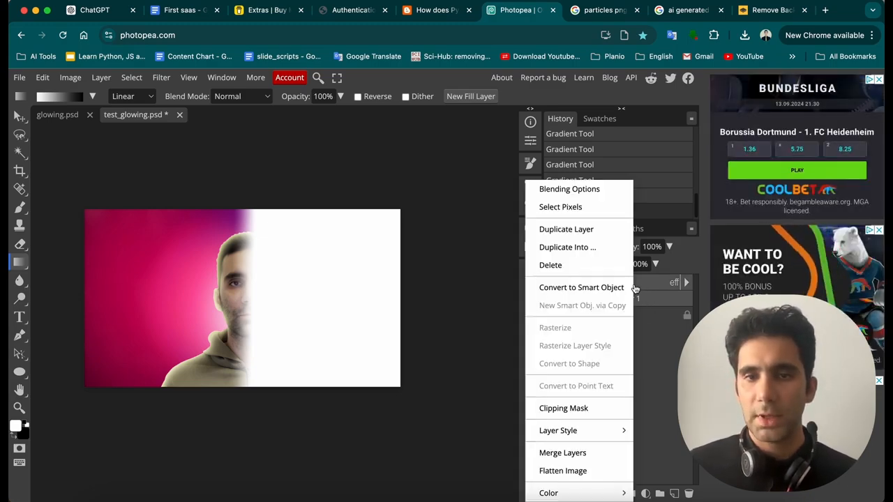
left_click(573, 237)
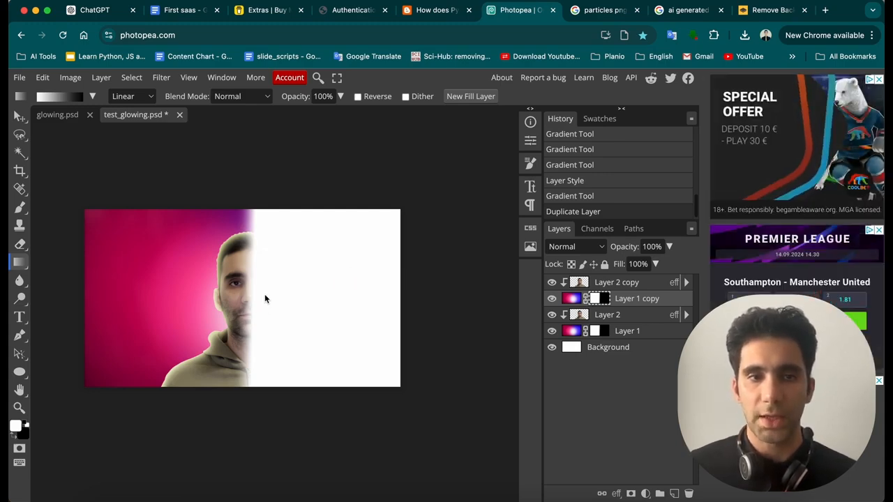
left_click_drag(261, 295, 240, 306)
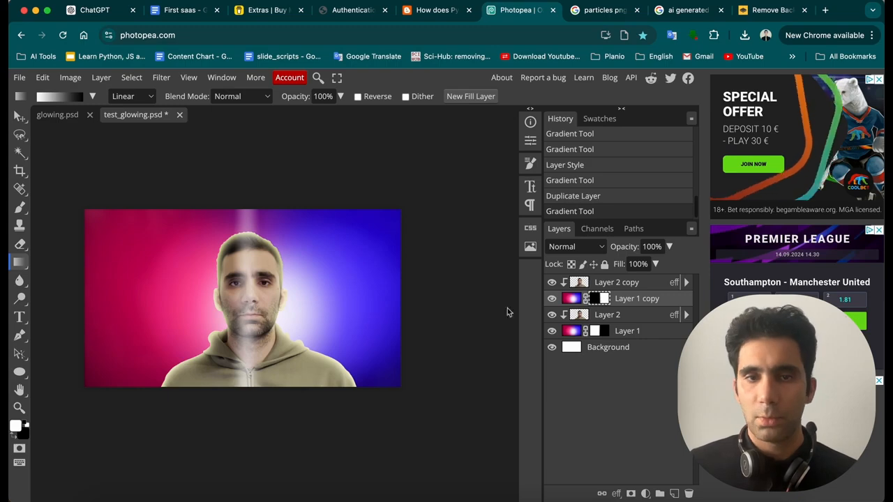
- Delete the gradient mask from Layer 1 copy and add a fresh raster mask in its place
right_click(601, 300)
left_click(598, 298)
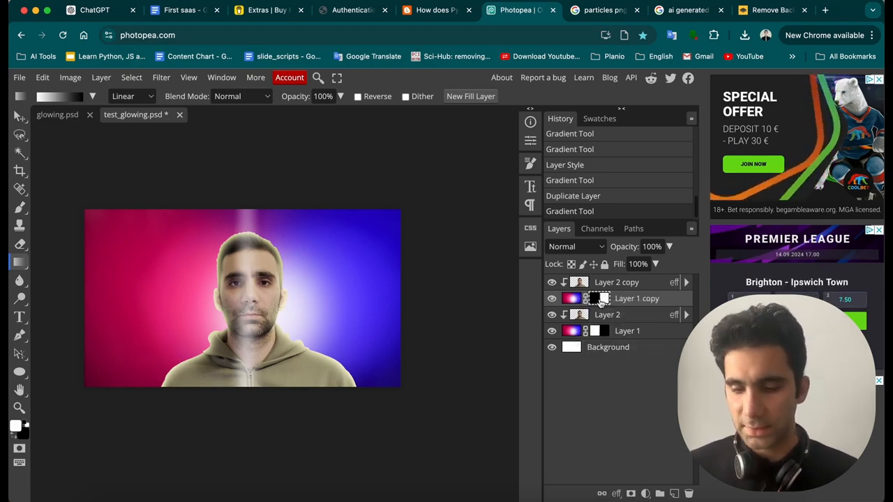
key("Delete")
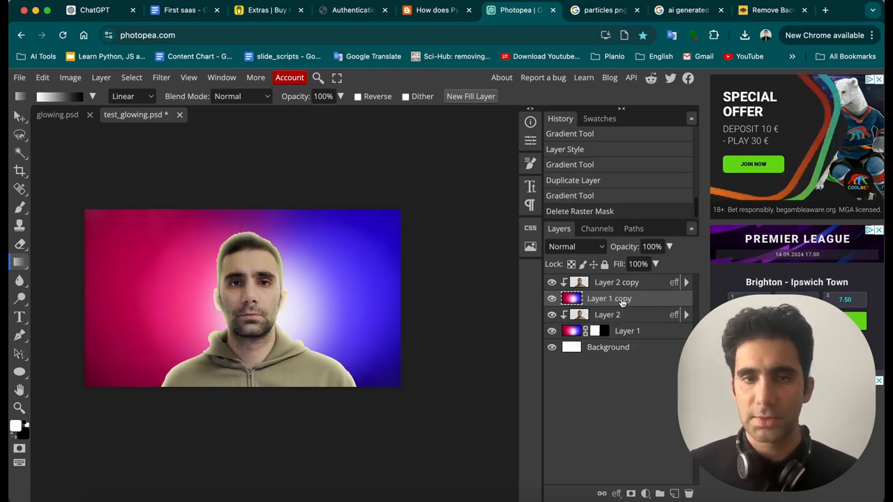
left_click(630, 493)
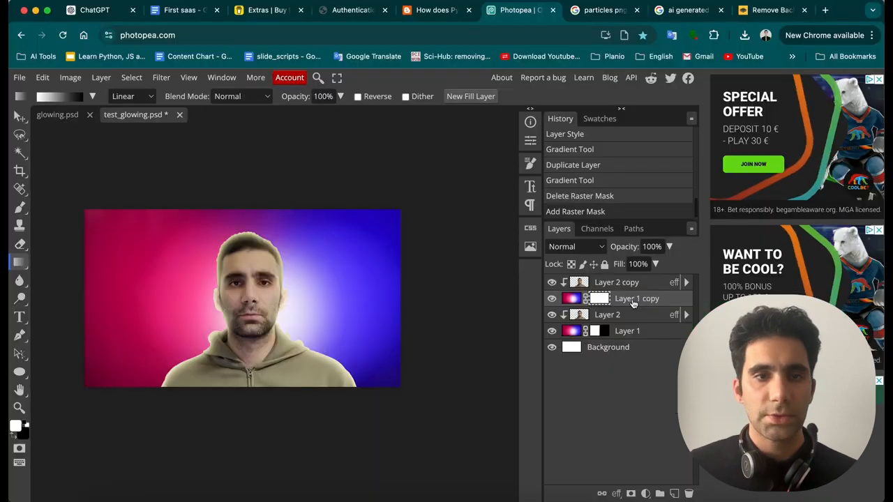
- Hide Layer 1 and Layer 2, and fill Layer 1 copy's mask with a narrow black-to-white horizontal gradient through the middle of the face
left_click_drag(268, 294, 234, 296)
key("ctrl+z")
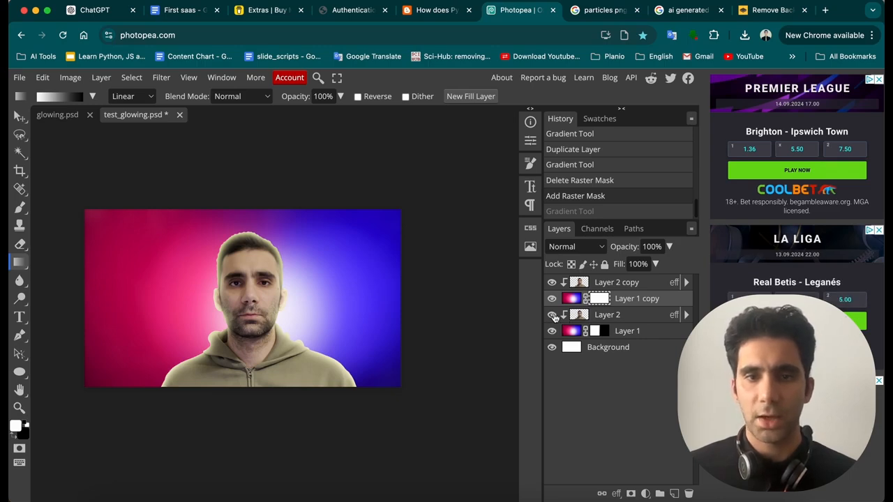
left_click(552, 315)
left_click(552, 331)
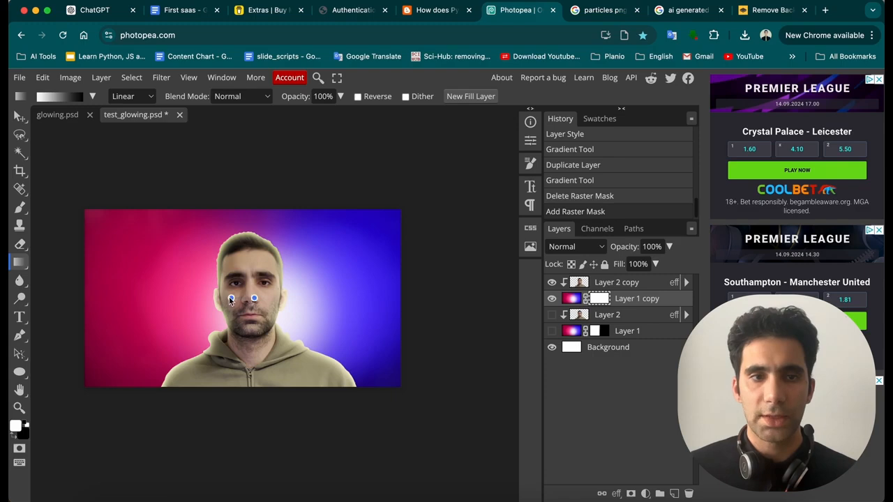
mouse_move(231, 300)
left_mouse_down()
mouse_move(210, 302)
mouse_move(248, 300)
left_mouse_up()
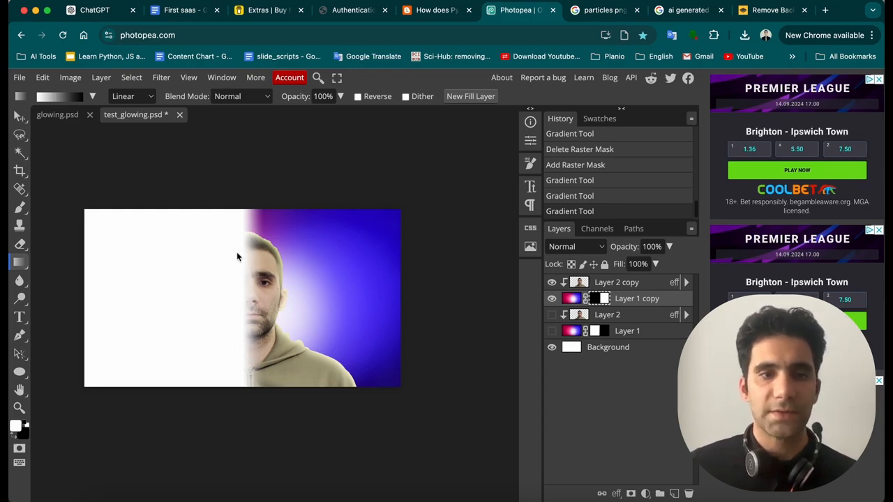
left_click_drag(261, 296, 250, 305)
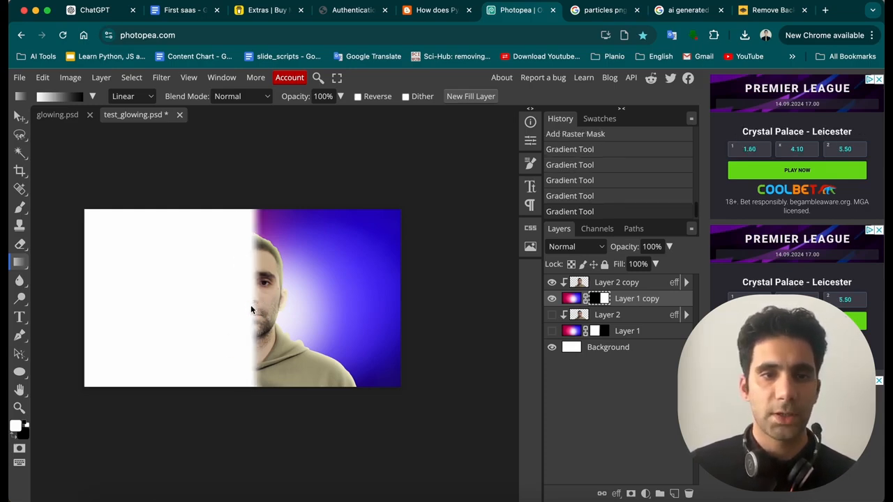
- Show Layer 1 and Layer 2 again and redraw Layer 1's mask gradient as a wider white-to-black fade so both face halves blend
left_click(551, 331)
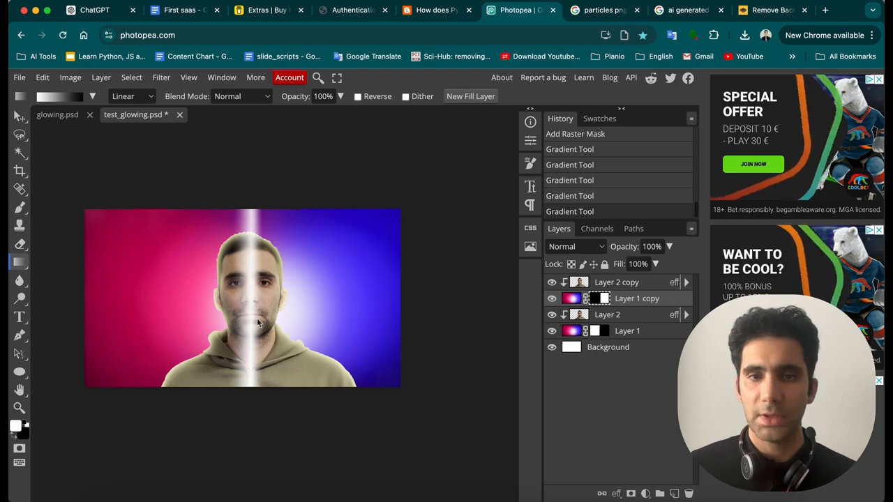
left_click(599, 335)
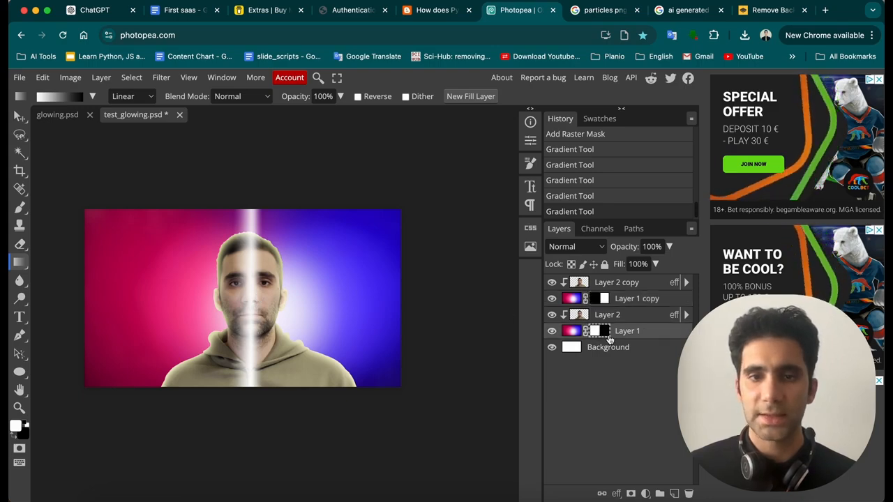
left_click_drag(236, 293, 267, 293)
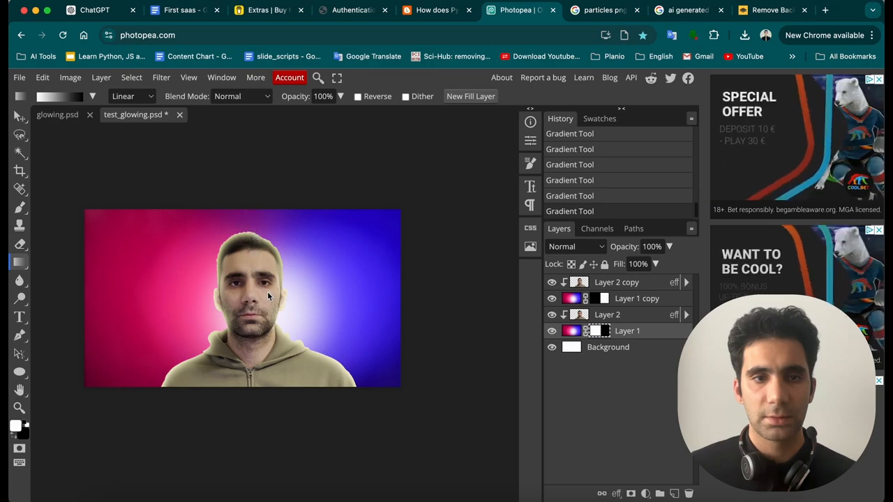
left_click(552, 332)
left_click(552, 330)
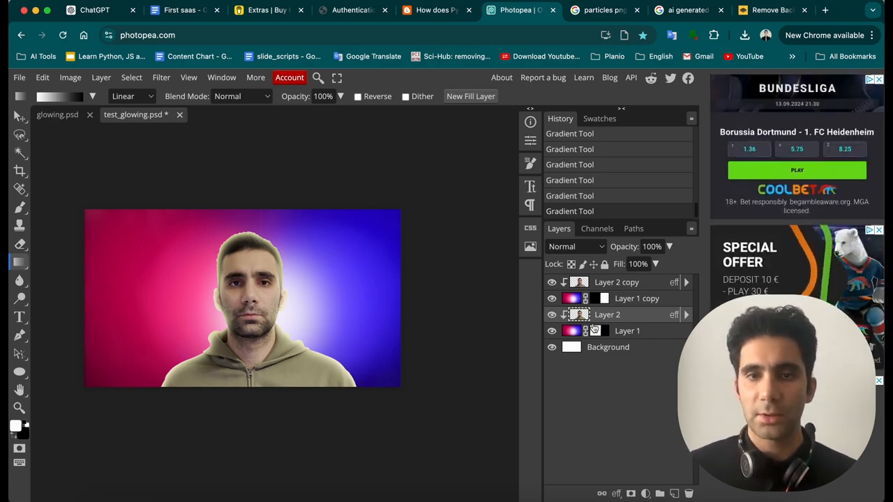
- Duplicate Layer 1 copy and Layer 2 copy together, and replace the new background copy's mask with a blank raster mask
left_click(633, 303)
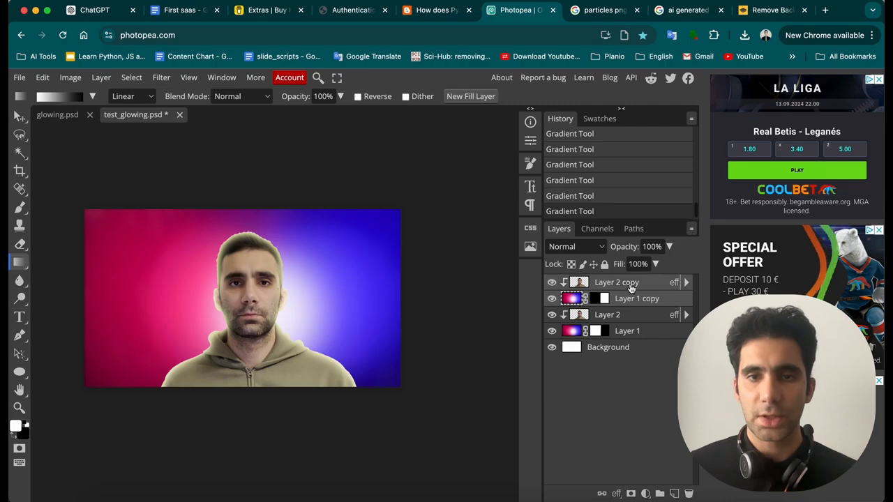
right_click(631, 288)
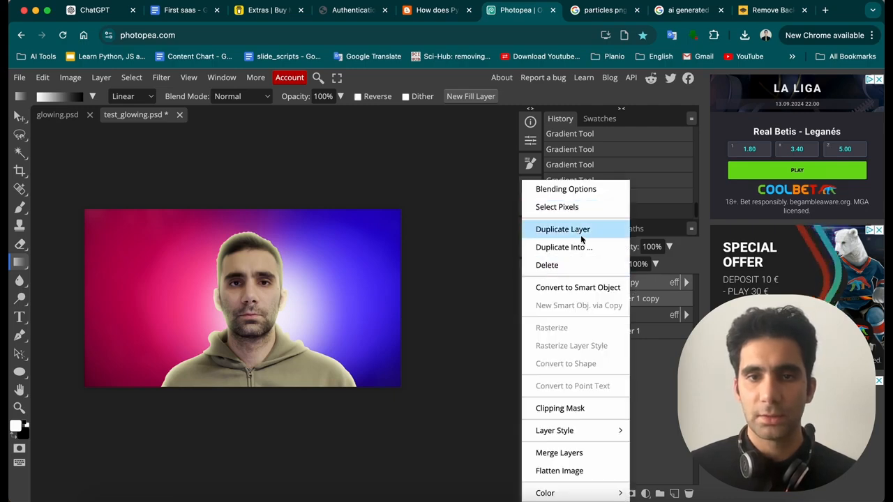
left_click(581, 236)
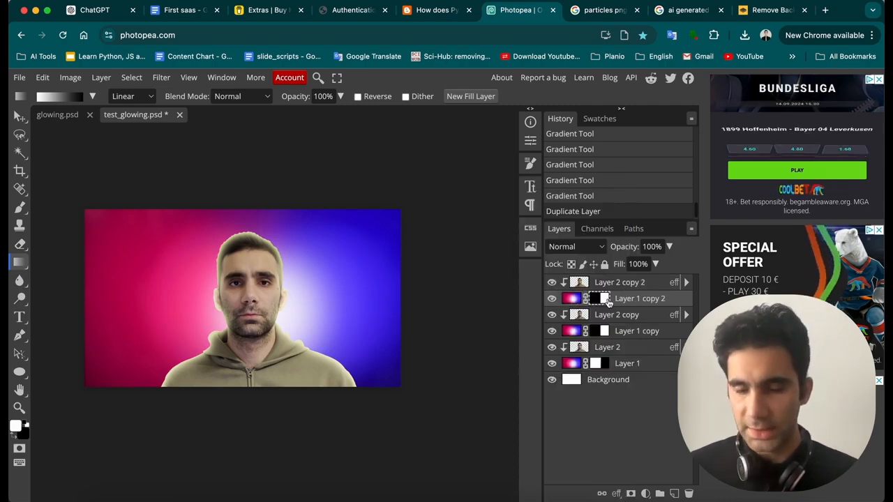
key("Delete")
left_click(632, 494)
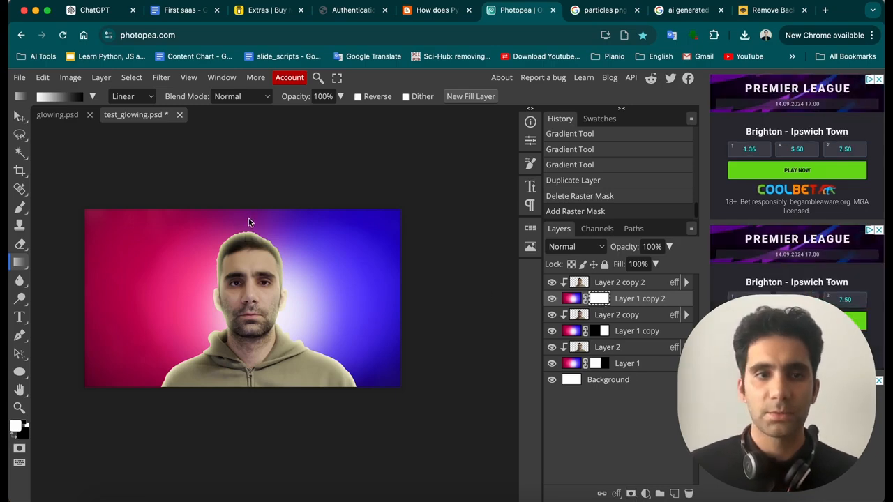
- Draw a vertical white-to-black gradient on Layer 1 copy 2's mask over the top of the head, hiding the lower layers while working
left_click_drag(247, 219, 251, 242)
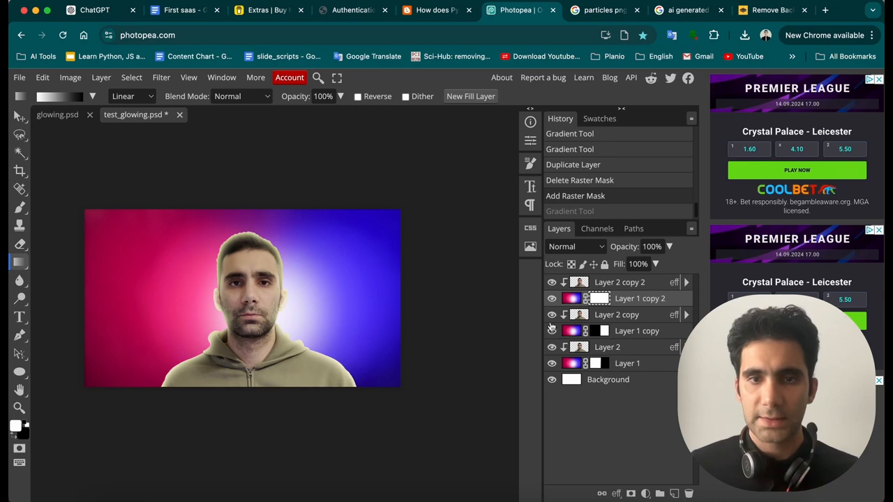
left_click(552, 315)
left_click(552, 330)
left_click(552, 347)
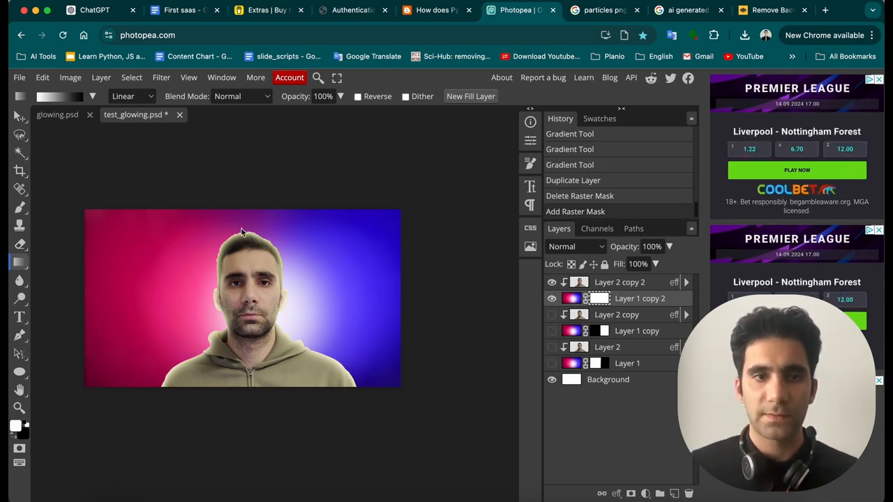
left_click_drag(248, 262, 248, 262)
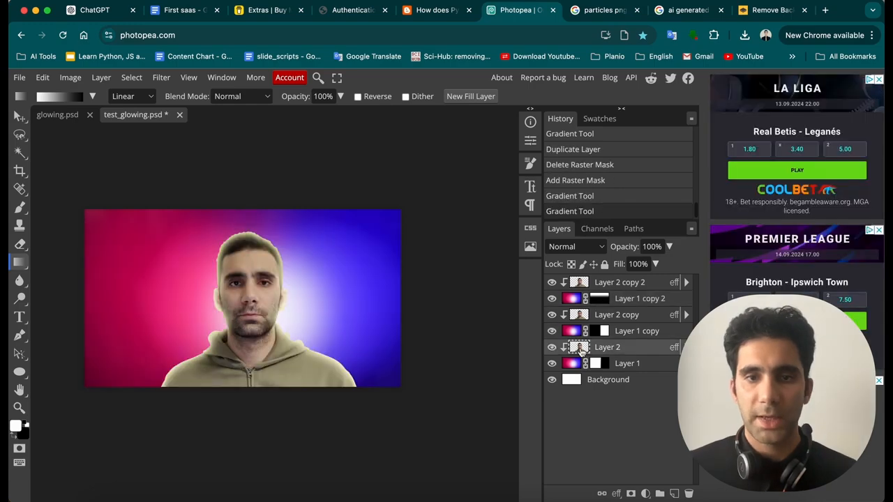
- Change Layer 2's Inner Glow to bright pink with 100% opacity, 15% spread and 108 px size
right_click(635, 351)
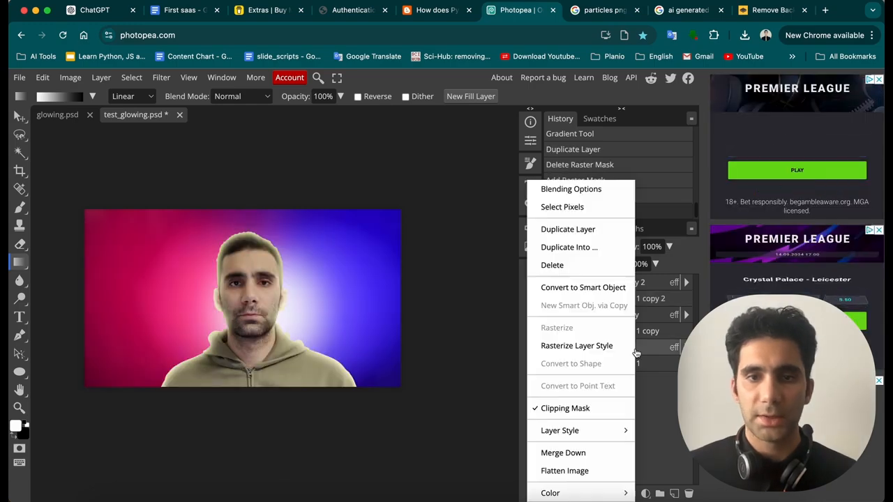
left_click(593, 189)
left_click(383, 233)
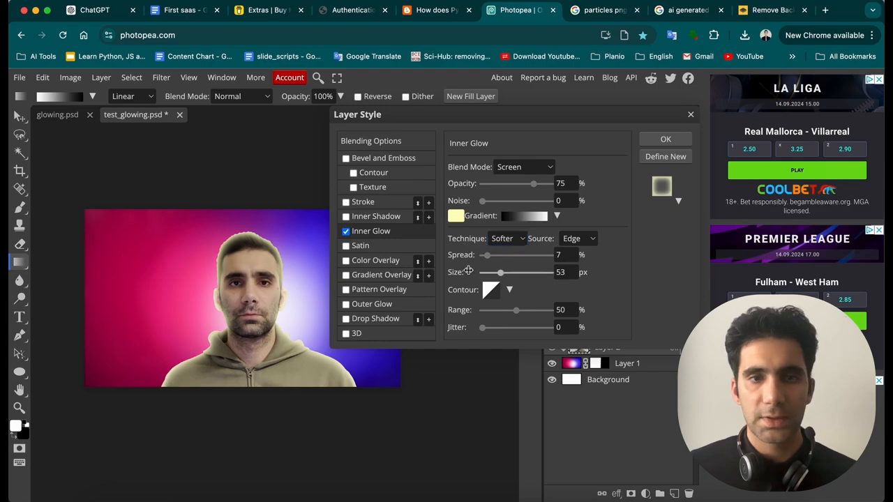
left_click(457, 216)
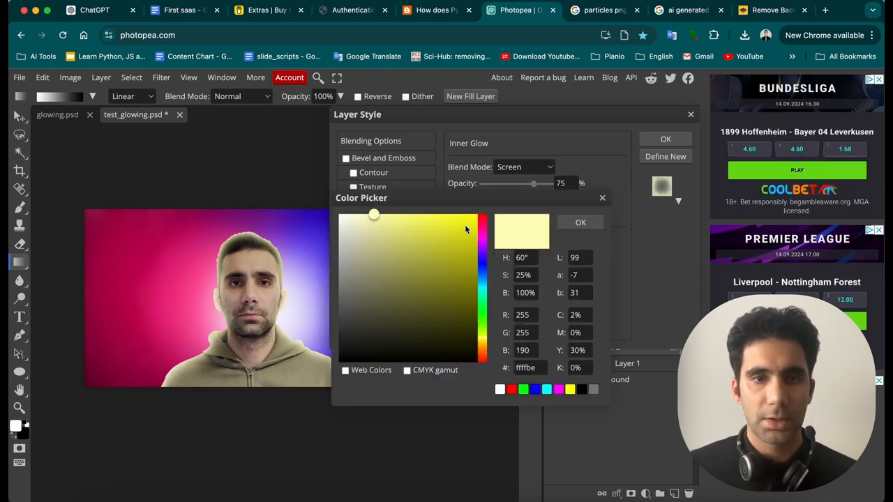
left_click(183, 252)
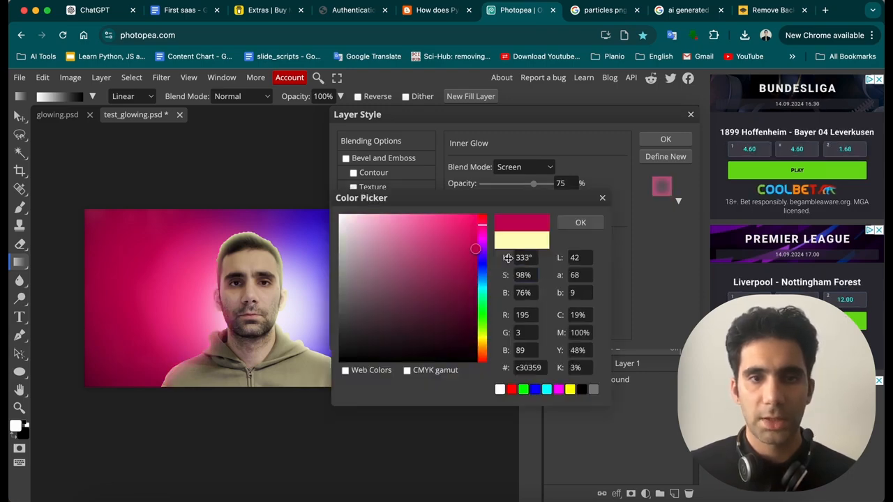
left_click_drag(481, 228, 483, 208)
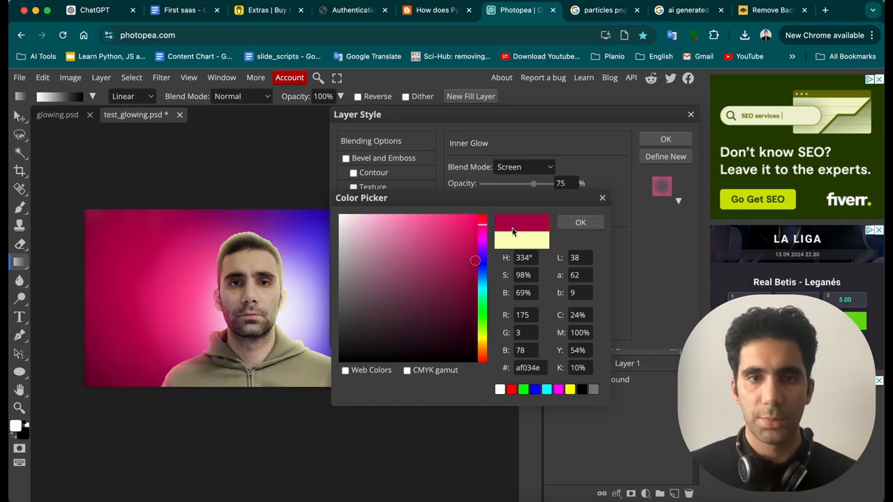
left_click(472, 224)
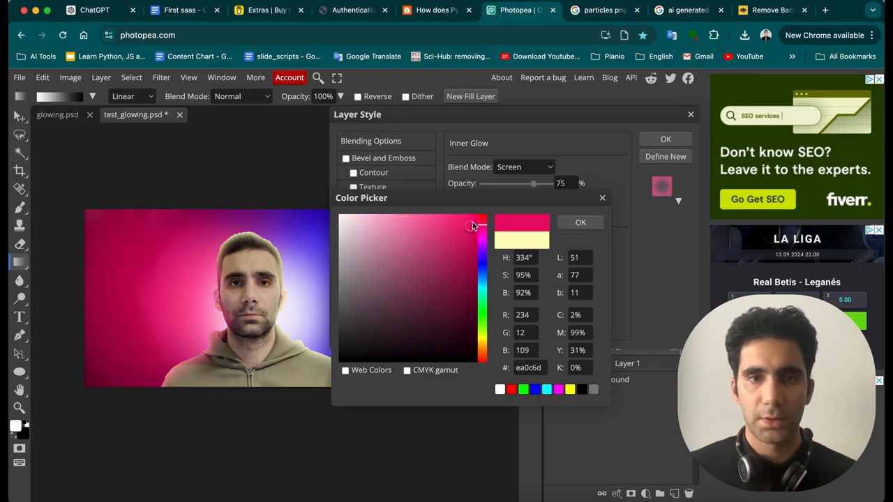
left_click(580, 221)
left_click_drag(508, 255, 520, 274)
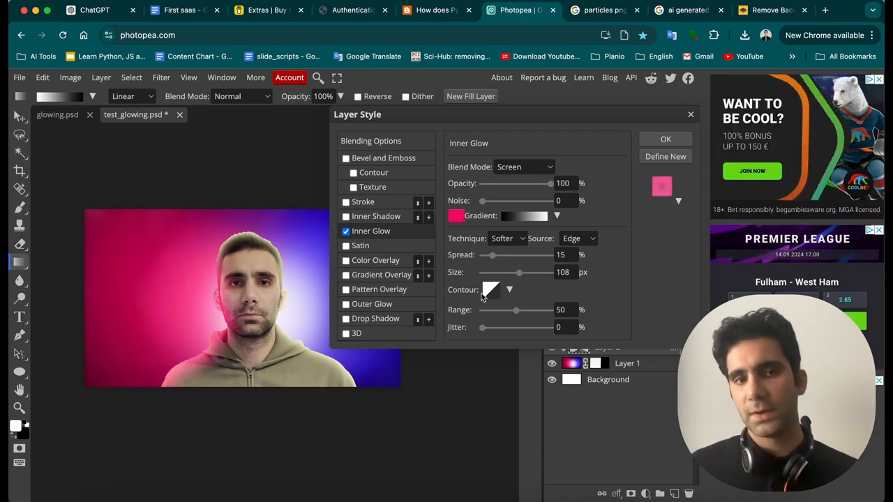
- Add a white Inner Shadow to Layer 2 with Luminosity blend mode and the global angle turned off
left_click(363, 217)
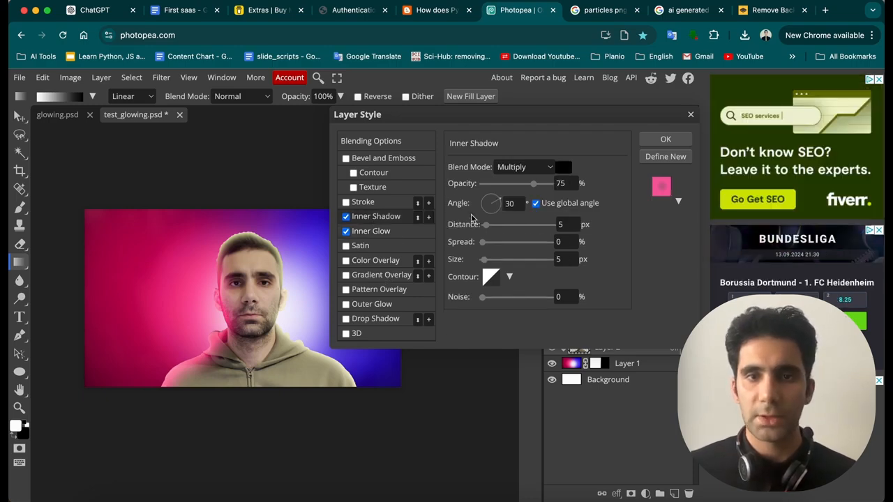
left_click(535, 203)
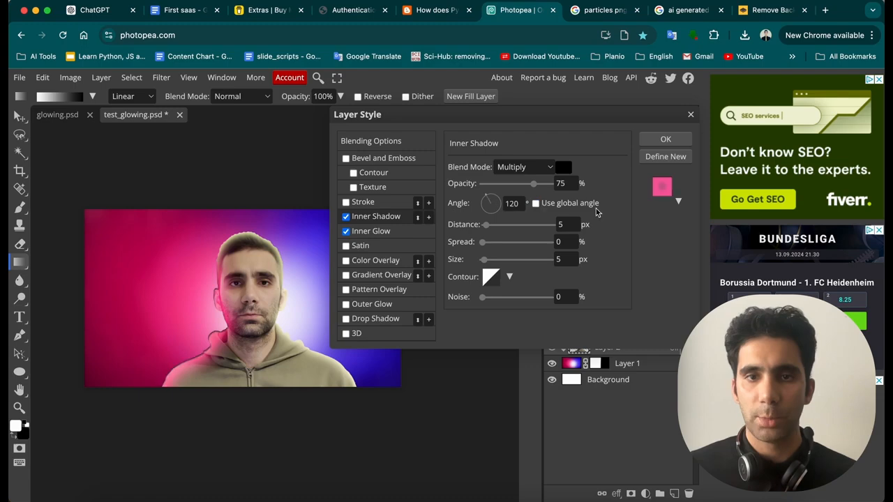
left_click(529, 168)
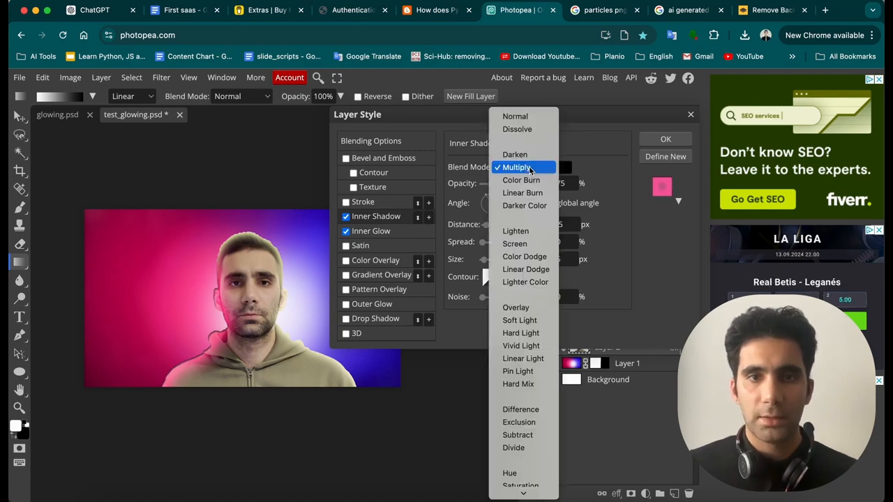
left_click(581, 169)
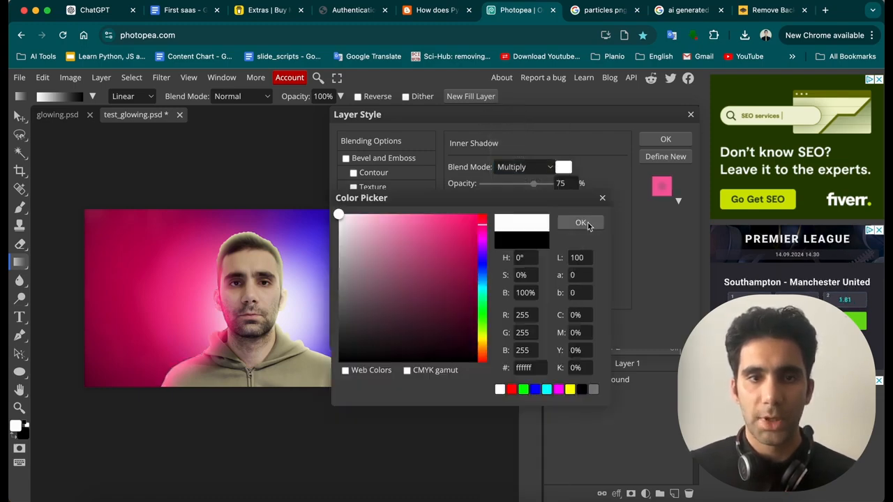
left_click(590, 225)
left_click(547, 168)
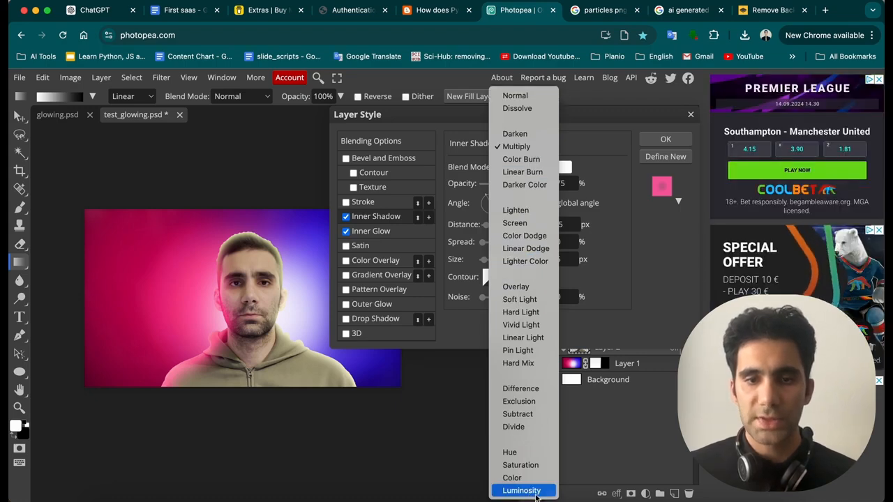
left_click(523, 486)
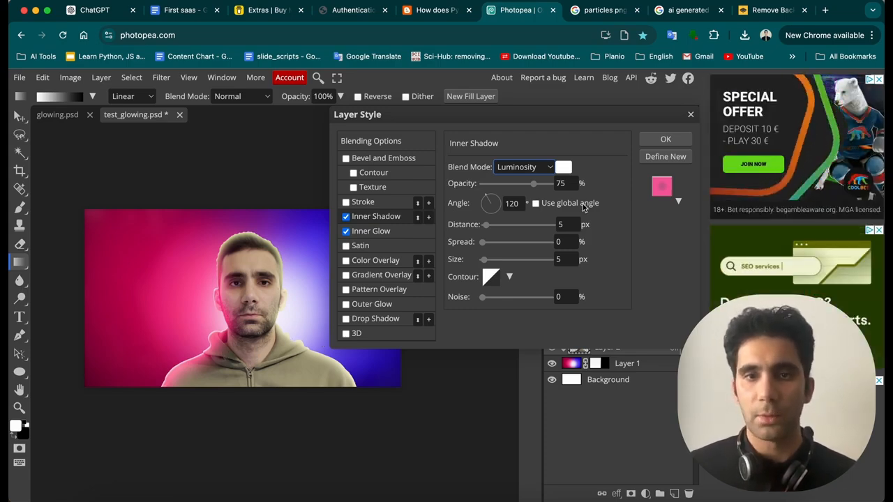
key("Return")
- Copy the layer style from Layer 2 and paste it onto Layer 2 copy
right_click(629, 348)
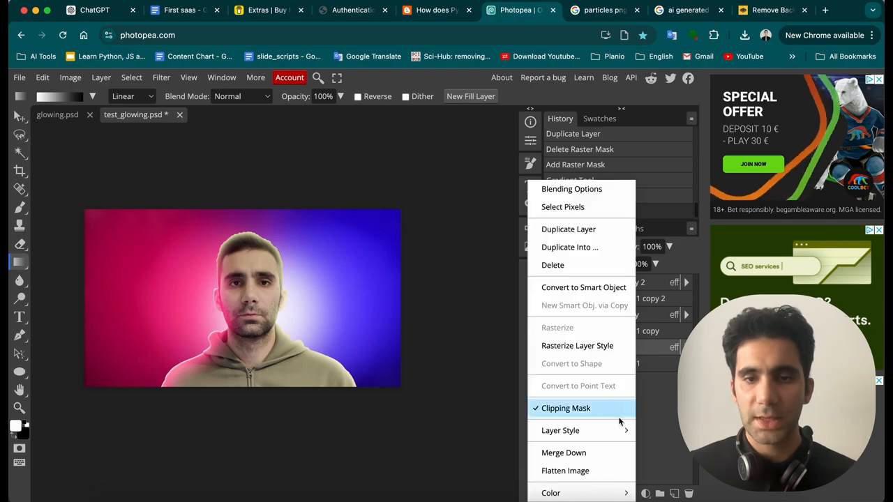
mouse_move(589, 431)
left_click(622, 435)
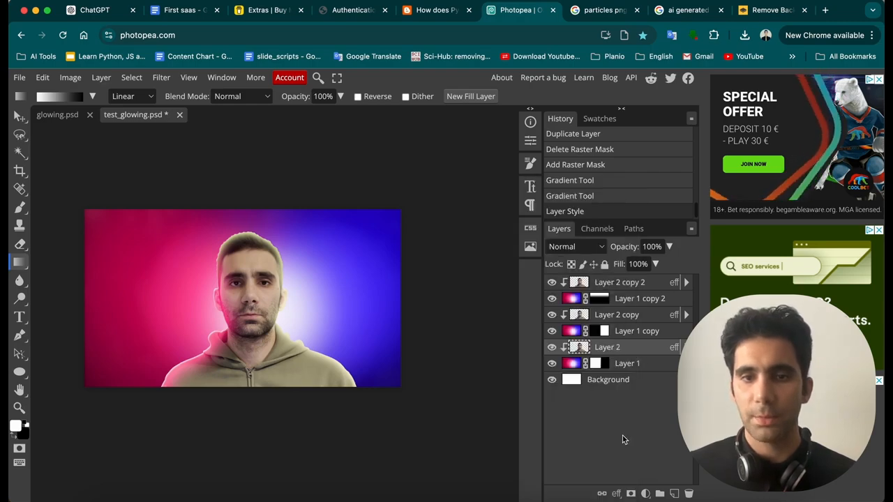
left_click(633, 321)
right_click(632, 319)
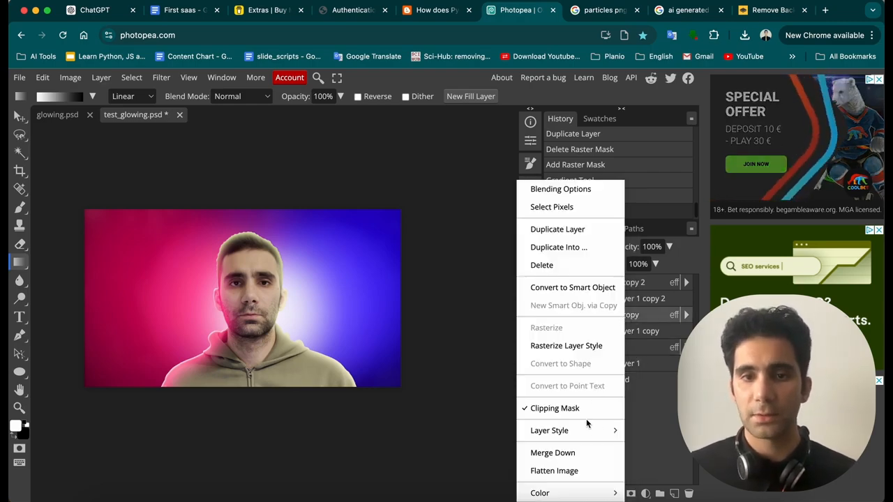
mouse_move(597, 431)
left_click(647, 449)
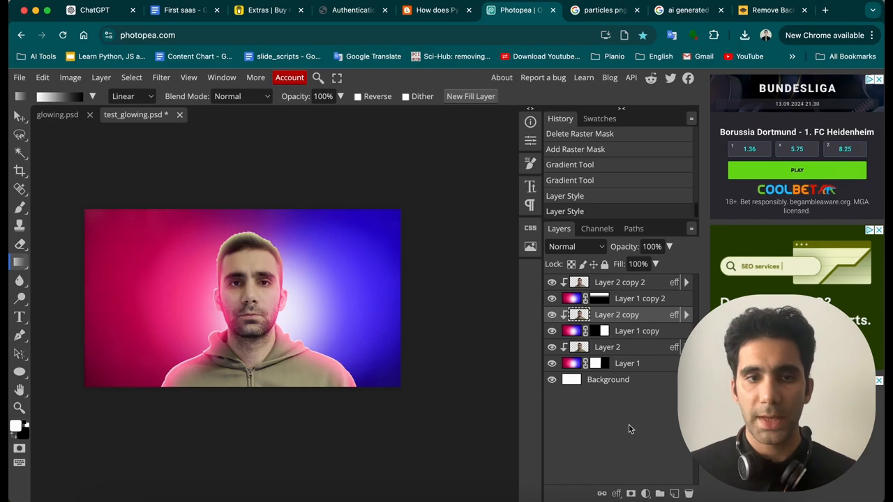
- Change Layer 2 copy's Inner Glow to deep blue #370bc2 with 28% spread and 93 px size
right_click(639, 319)
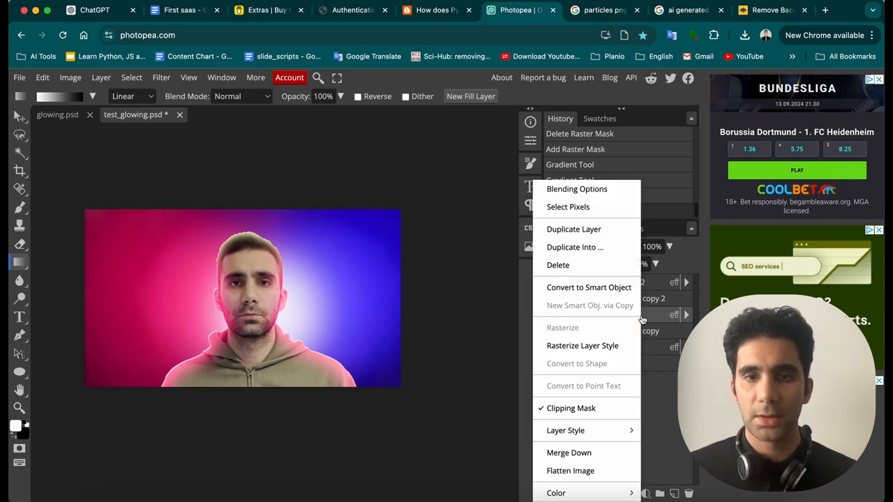
left_click(600, 193)
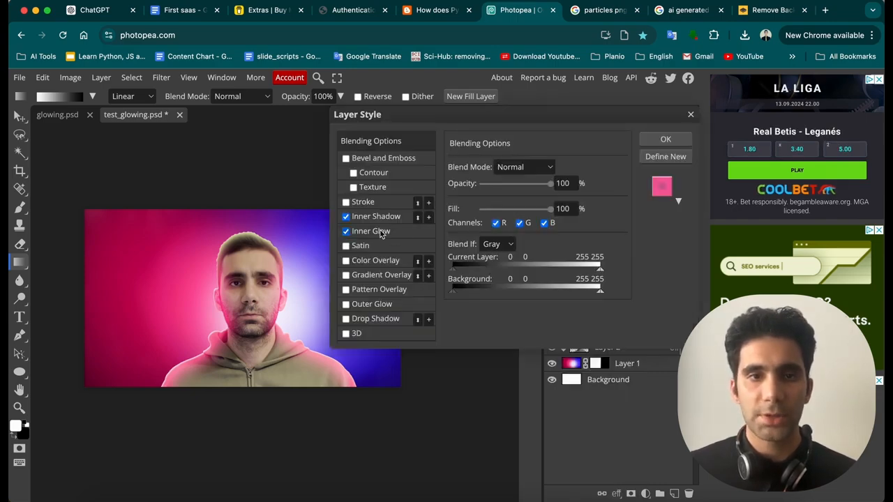
left_click(691, 115)
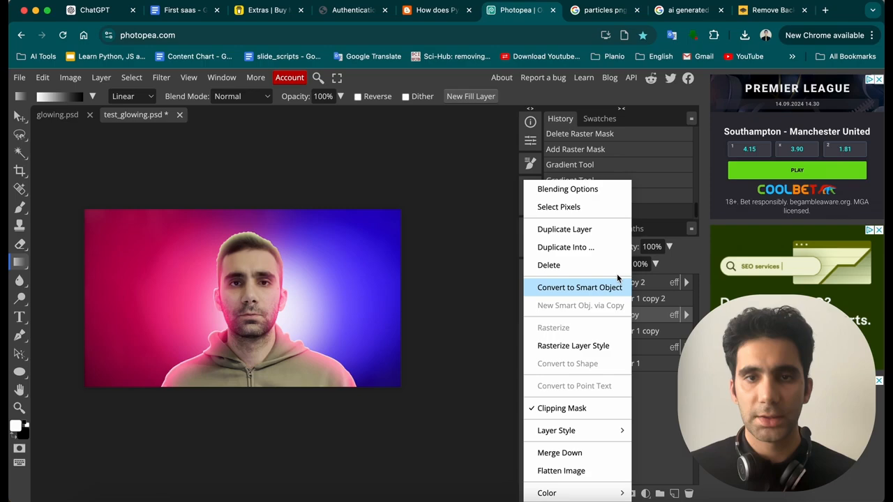
left_click(584, 192)
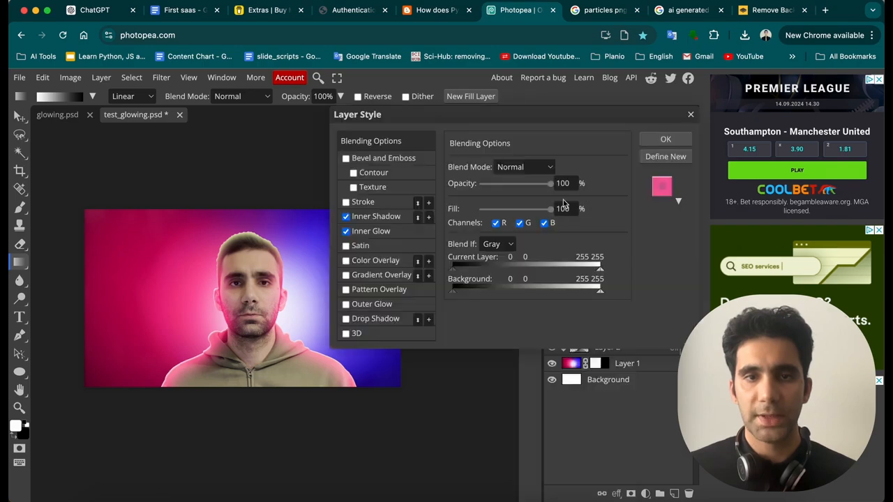
left_click(384, 235)
left_click(455, 216)
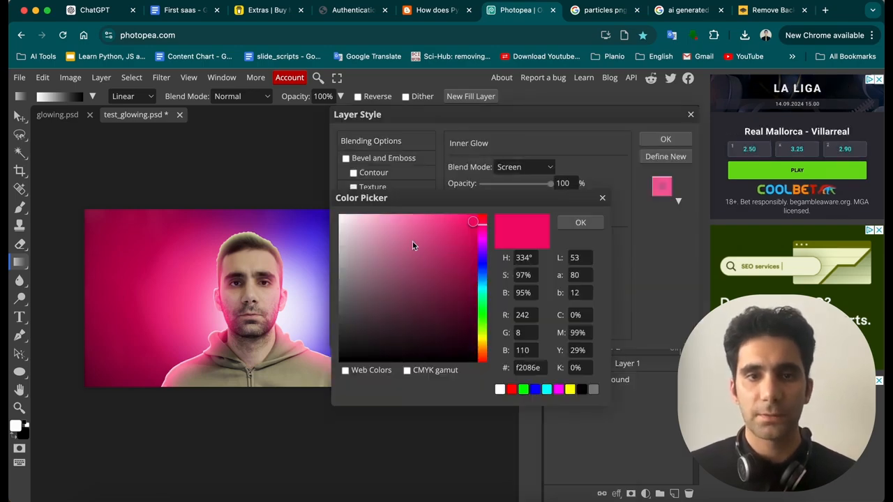
left_click(329, 235)
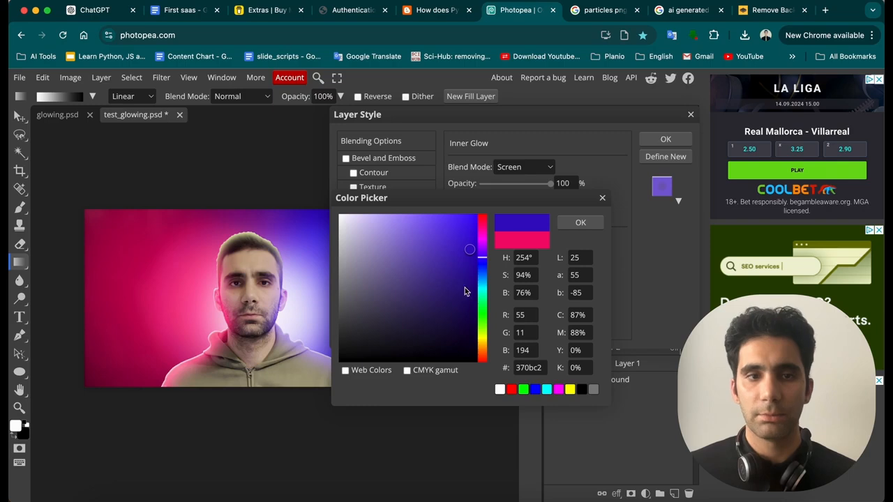
left_click(583, 223)
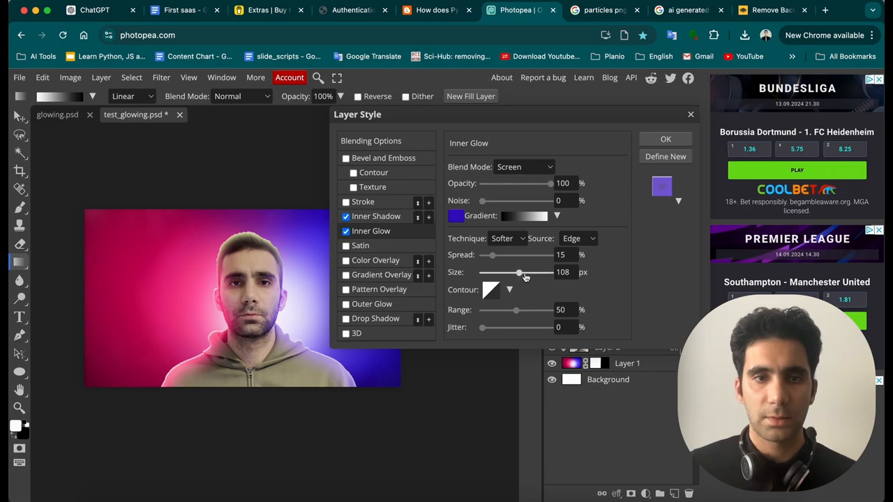
left_click_drag(528, 276, 503, 262)
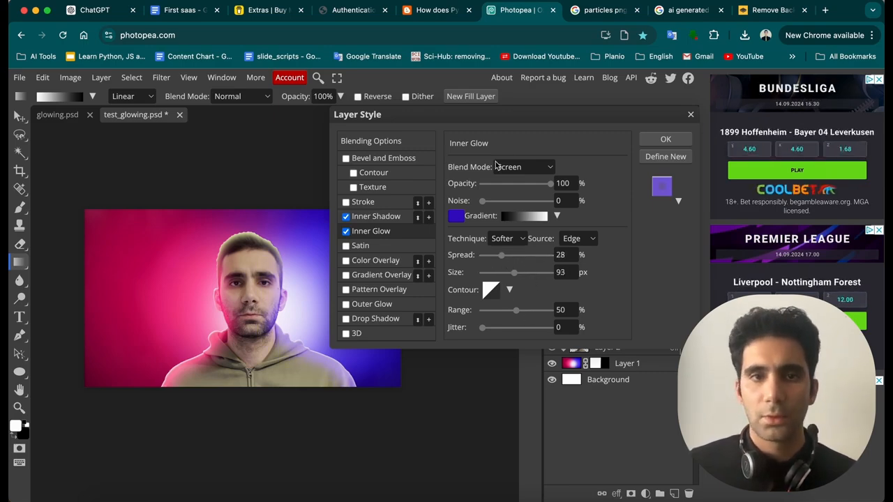
- Set the Inner Shadow angle on Layer 2 copy to 38° and apply the layer style
left_click(379, 218)
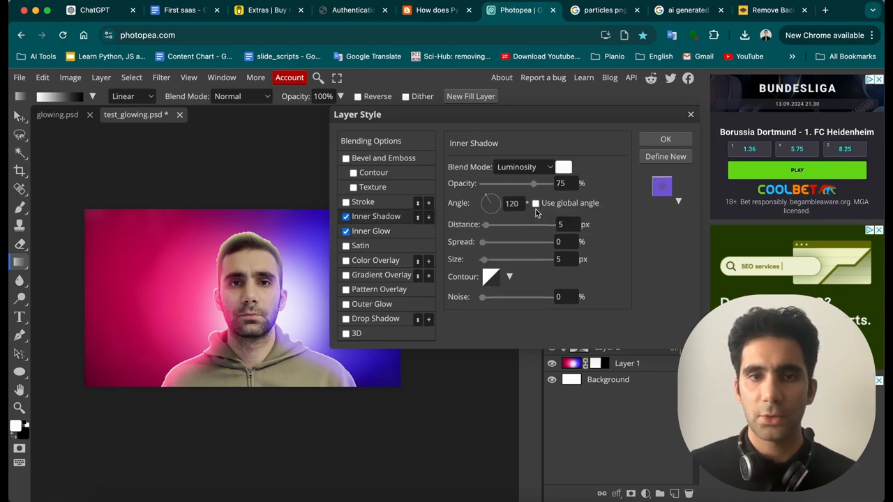
left_click_drag(491, 198, 501, 197)
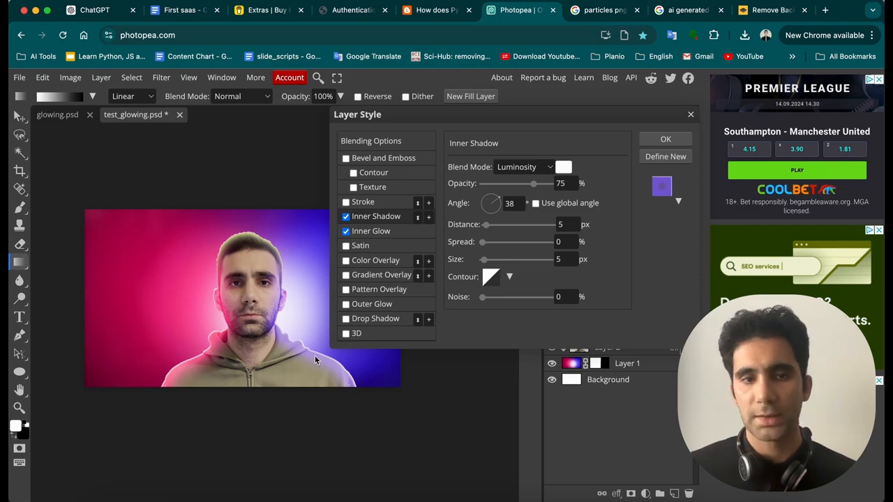
left_click(666, 140)
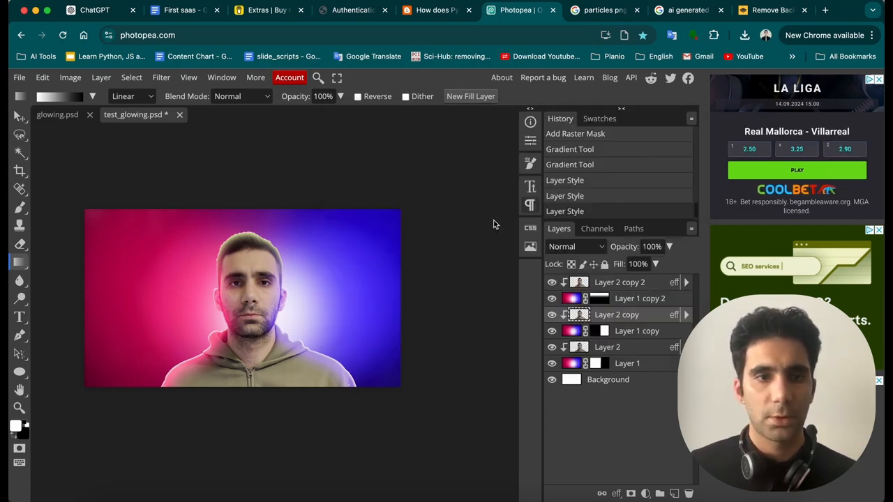
- Turn off the Inner Glow effect on Layer 2 copy 2
left_click(621, 285)
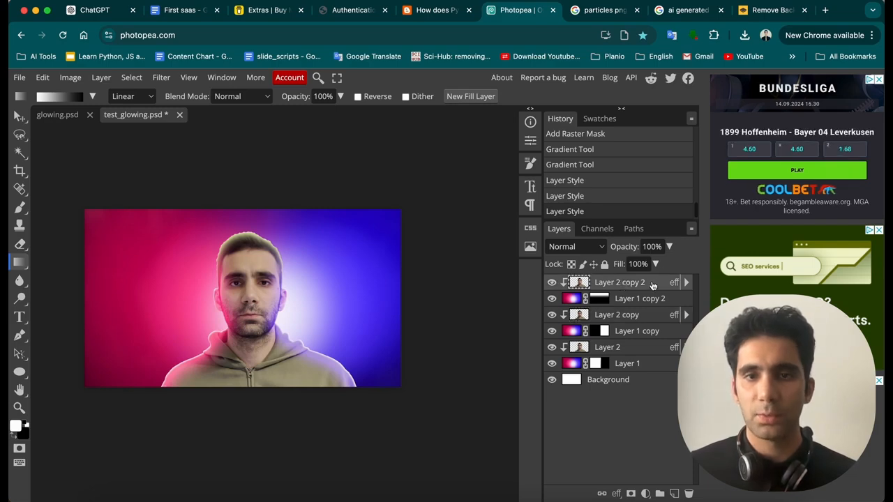
right_click(652, 285)
left_click(578, 188)
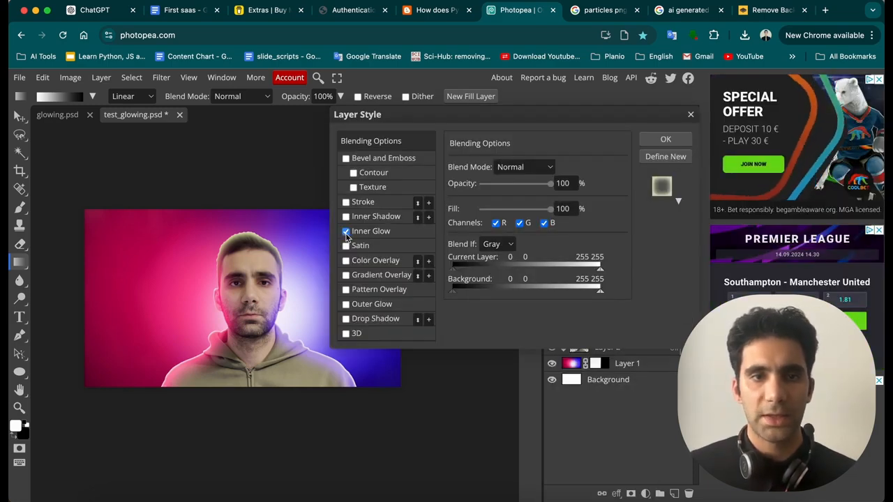
left_click(346, 232)
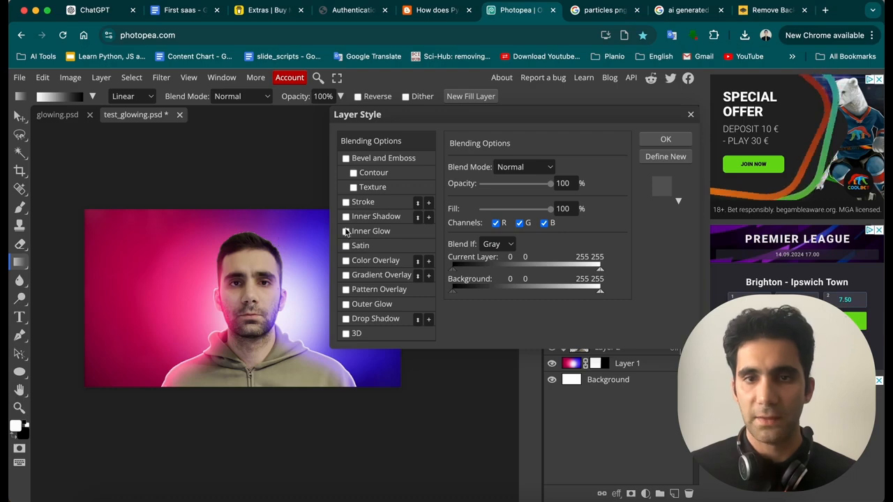
left_click(666, 140)
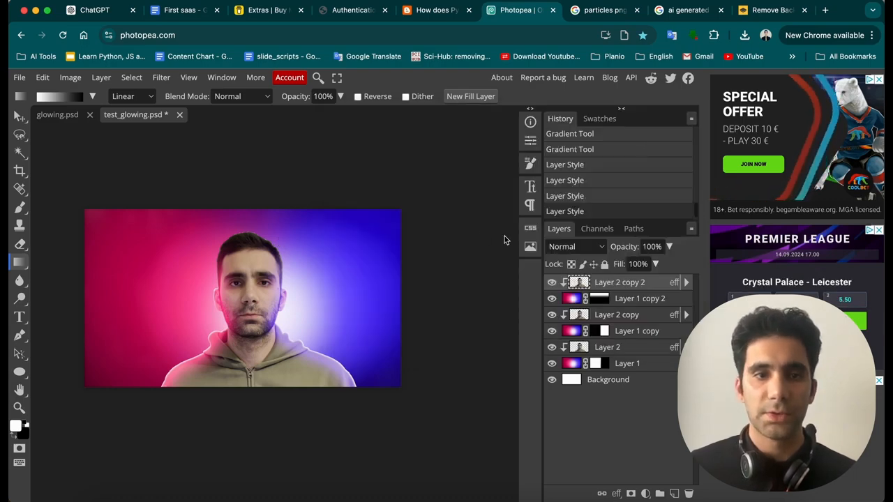
scroll(302, 336, "up", 3)
scroll(293, 346, "down", 2)
scroll(293, 345, "left", 2)
scroll(307, 353, "right", 2)
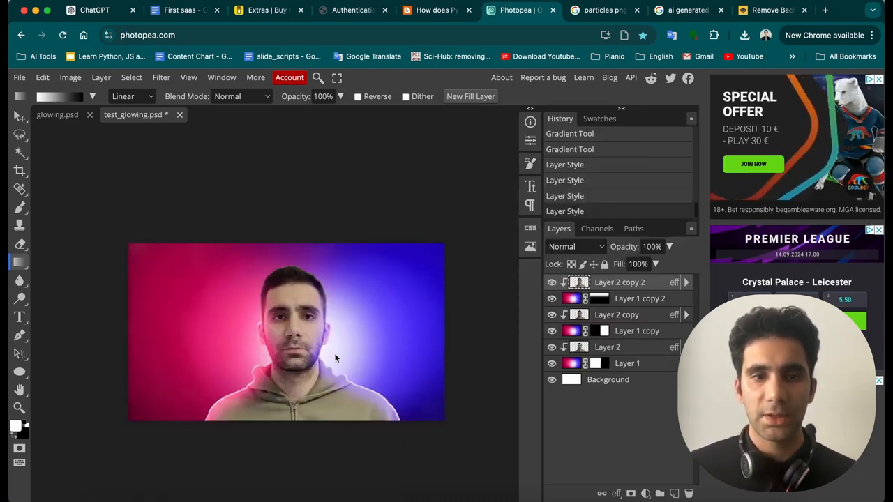
scroll(341, 360, "down", 2)
scroll(324, 317, "right", 1)
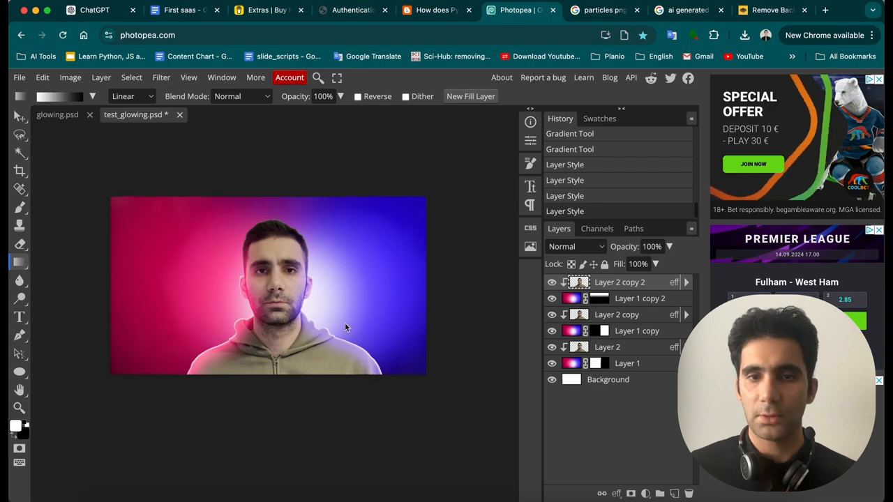
scroll(345, 322, "up", 3)
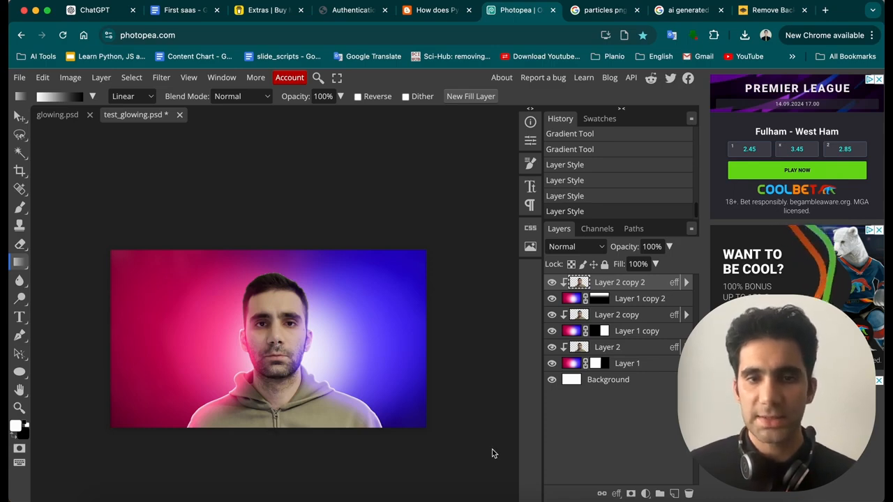
- Add a Brightness/Contrast adjustment layer above Layer 2 with brightness -5 and contrast 78
left_click(635, 354)
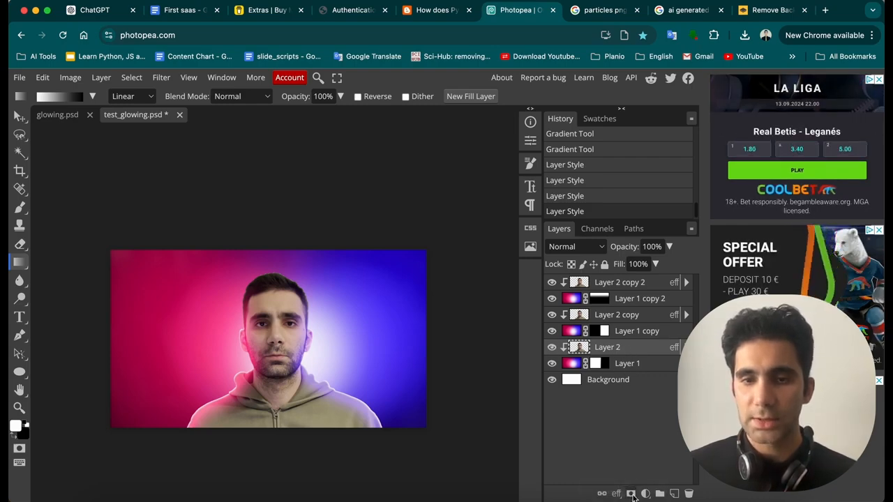
left_click(645, 493)
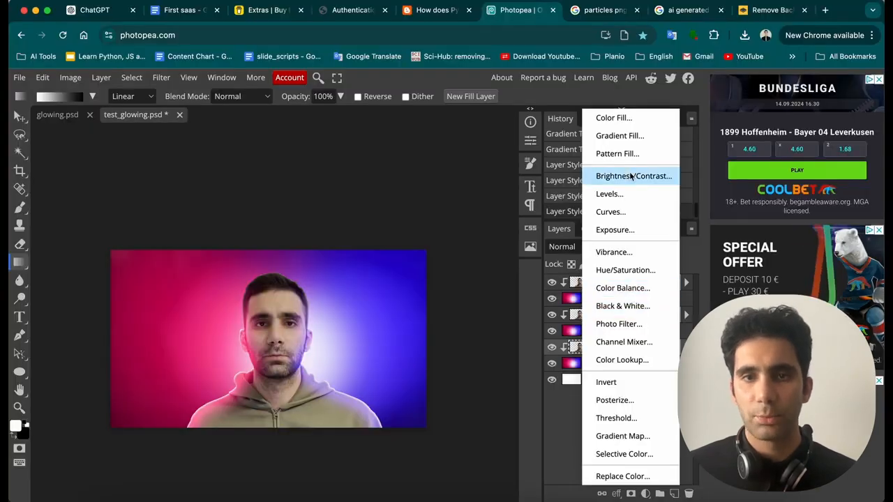
left_click(633, 177)
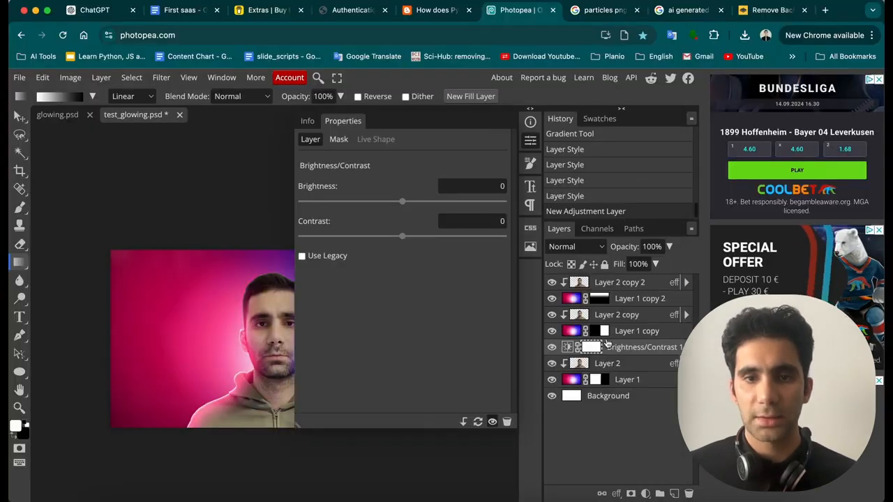
left_click_drag(402, 203, 393, 204)
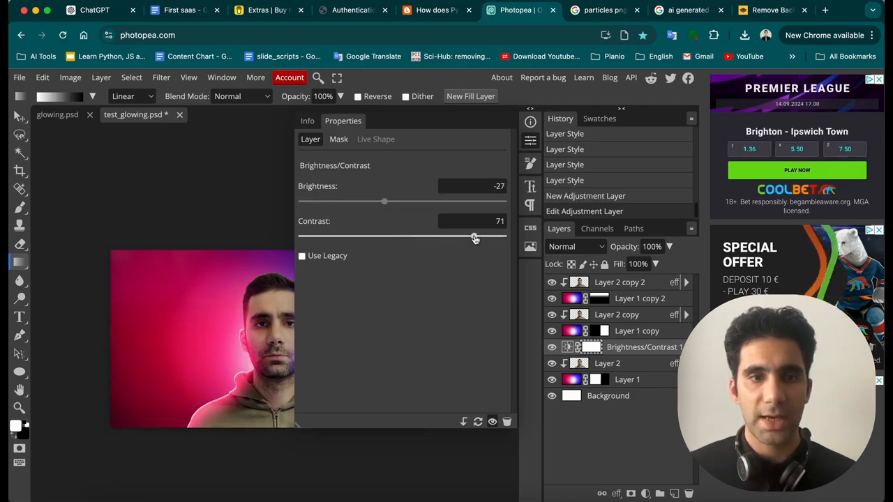
left_click_drag(475, 239, 481, 238)
left_click_drag(384, 203, 400, 203)
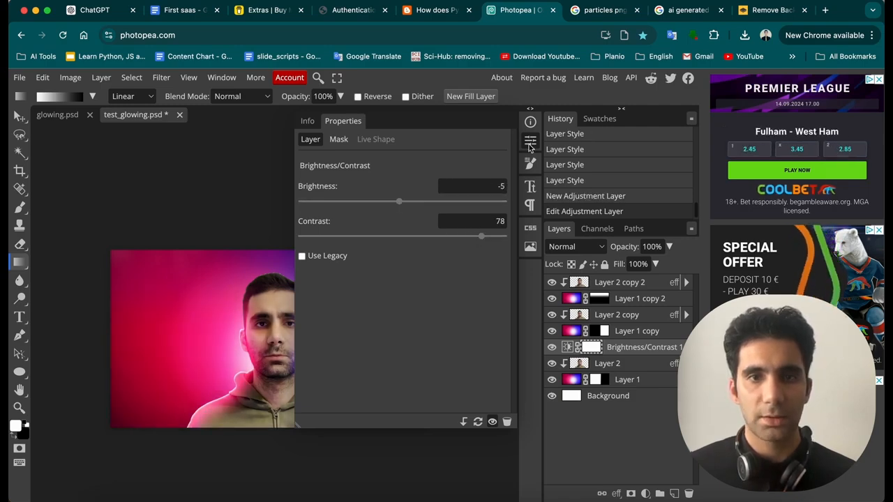
left_click(530, 142)
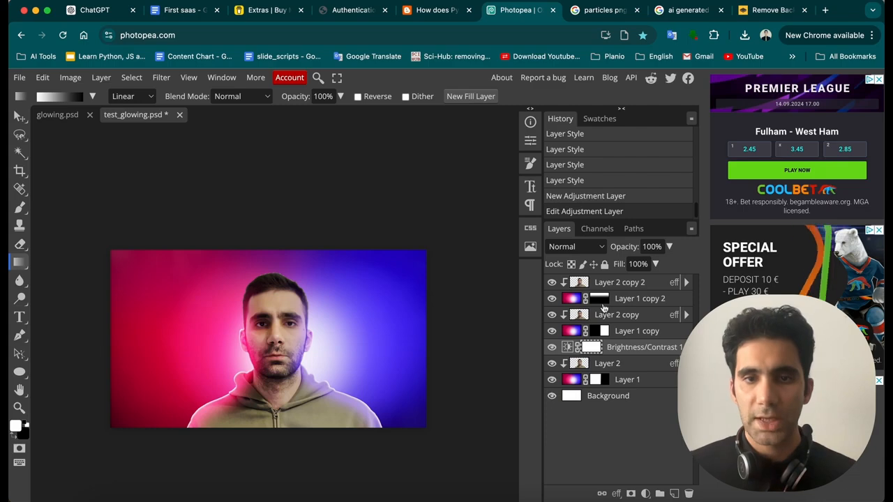
- Duplicate the Brightness/Contrast adjustment above Layer 2 copy and set the duplicate to brightness 24 and contrast 46
left_click(605, 347)
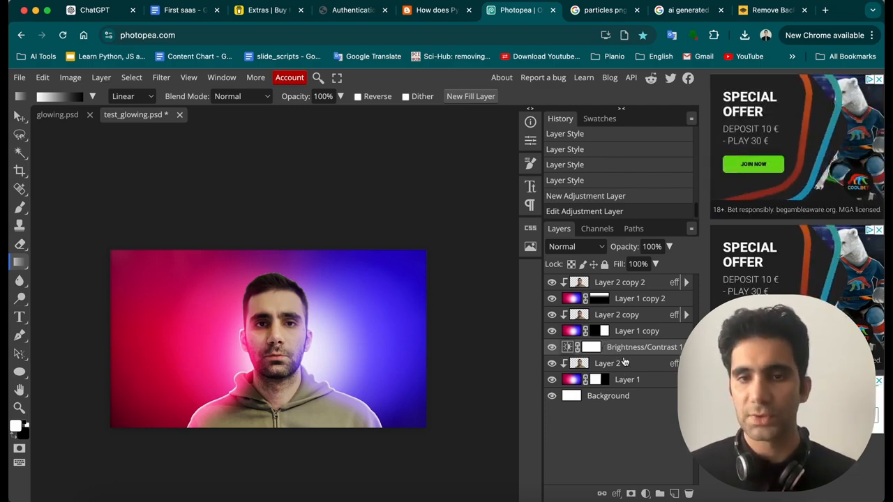
left_click(616, 315)
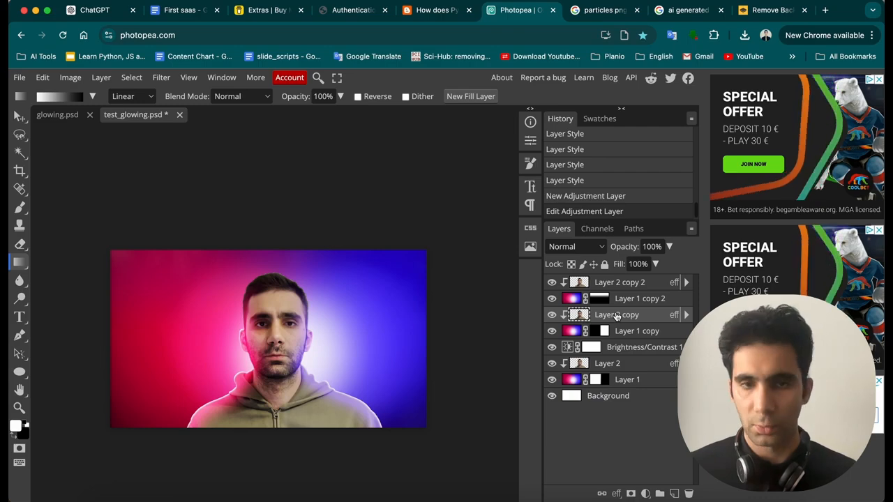
key("super+v")
double_click(569, 315)
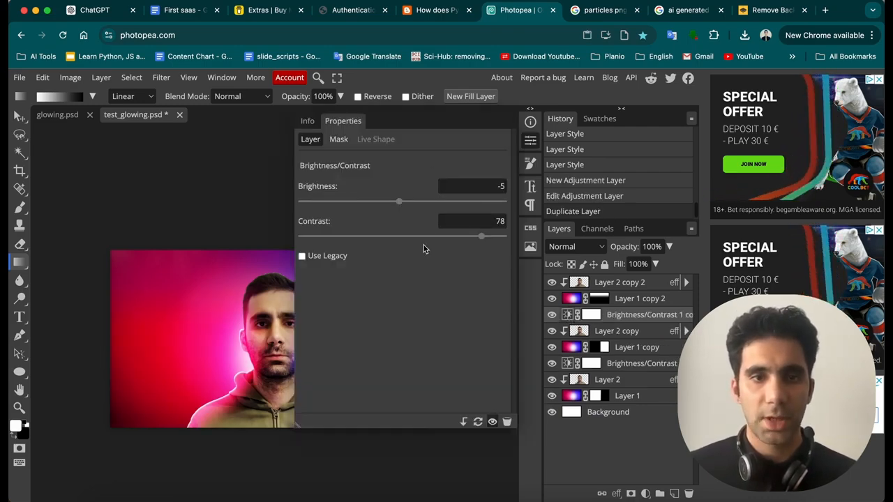
left_click_drag(481, 237, 448, 238)
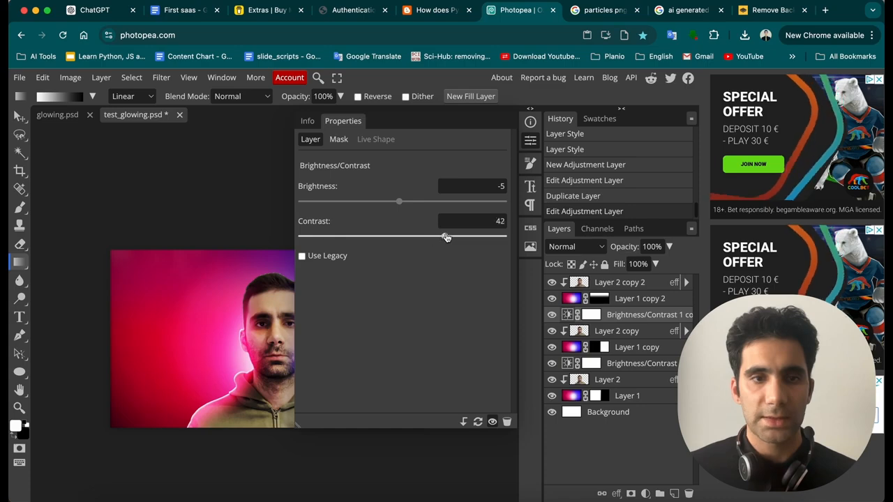
left_click_drag(398, 201, 419, 207)
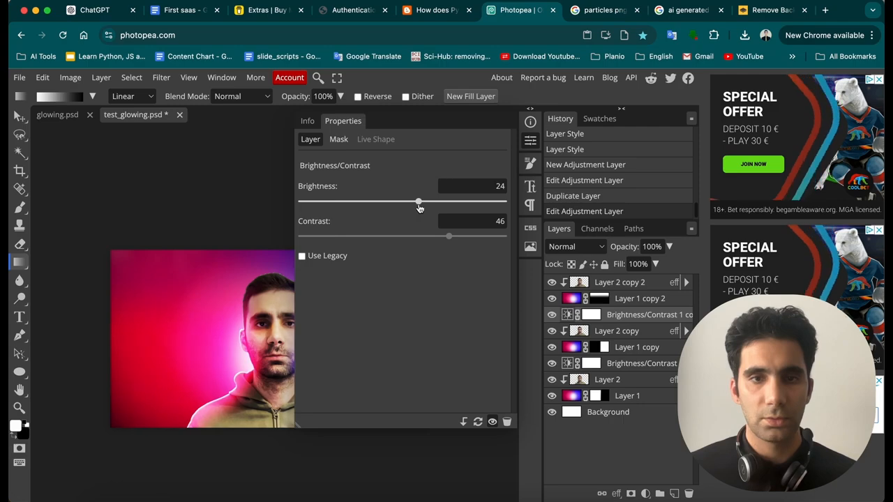
left_click(531, 144)
- Turn both Brightness/Contrast adjustment layers into clipping masks on the portrait layers beneath them
left_click(636, 365)
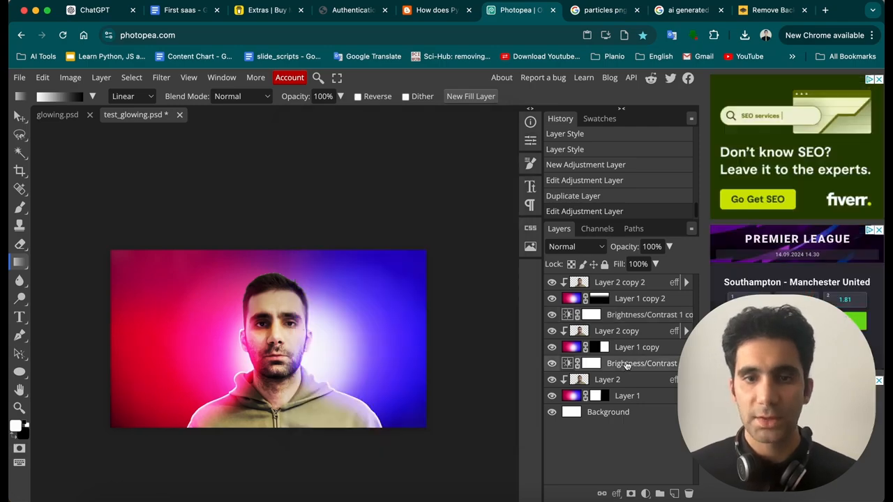
right_click(620, 367)
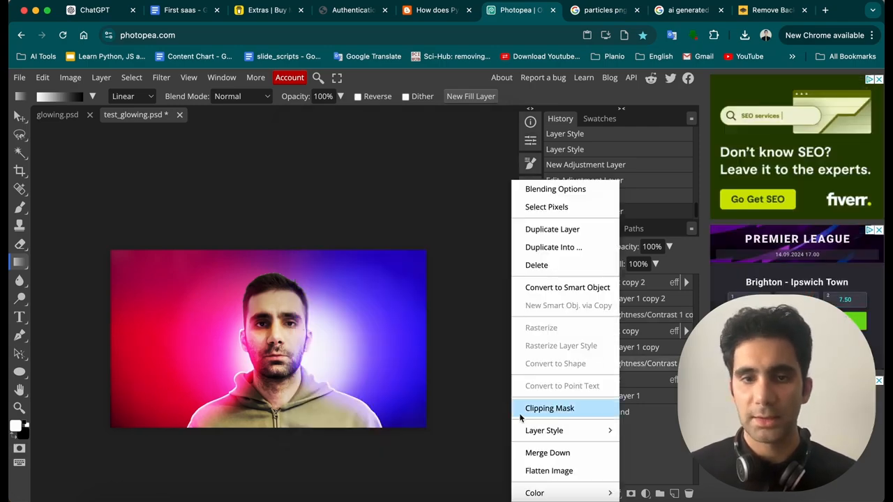
left_click(550, 409)
left_click(617, 322)
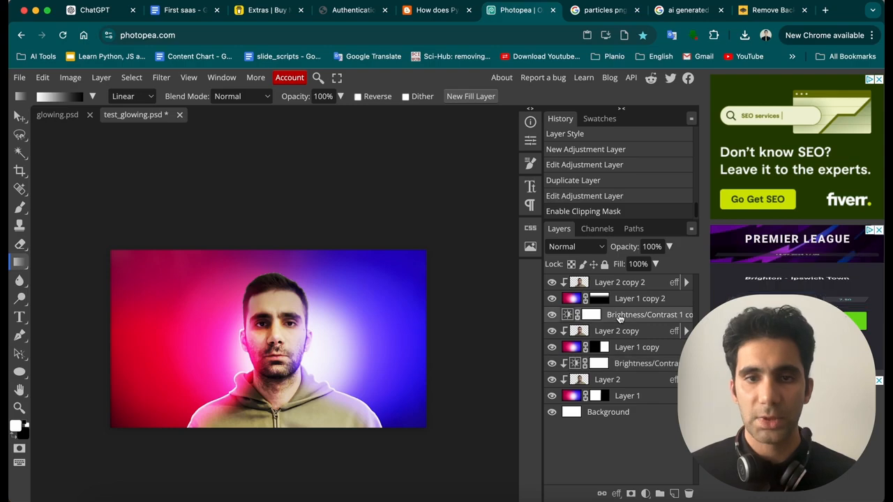
right_click(618, 327)
left_click(550, 409)
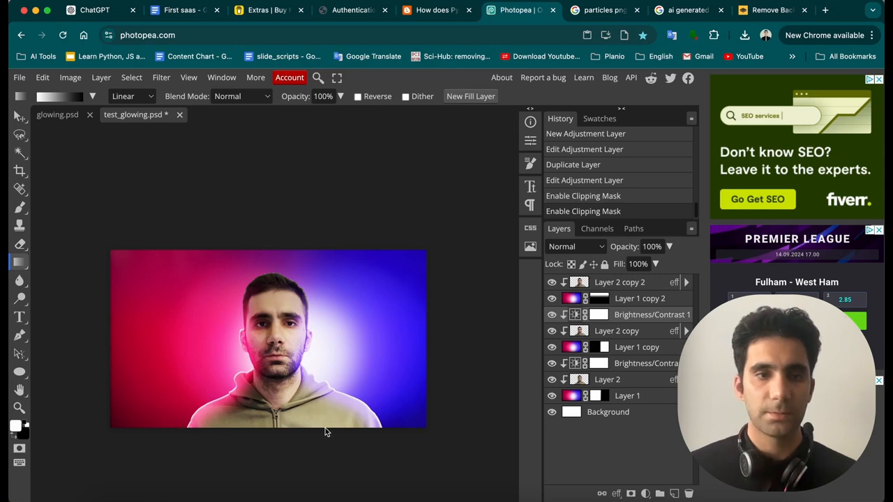
scroll(286, 392, "up", 3)
scroll(285, 392, "right", 1)
scroll(282, 394, "down", 3)
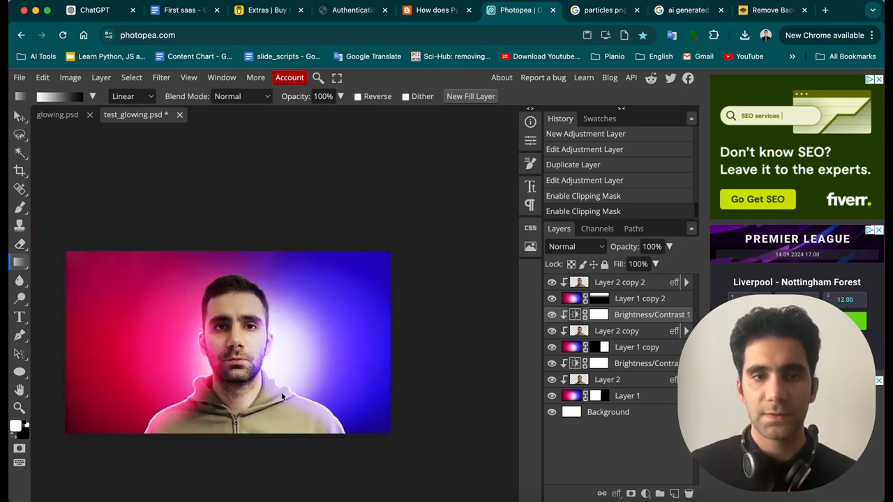
scroll(338, 355, "left", 1)
scroll(330, 363, "up", 1)
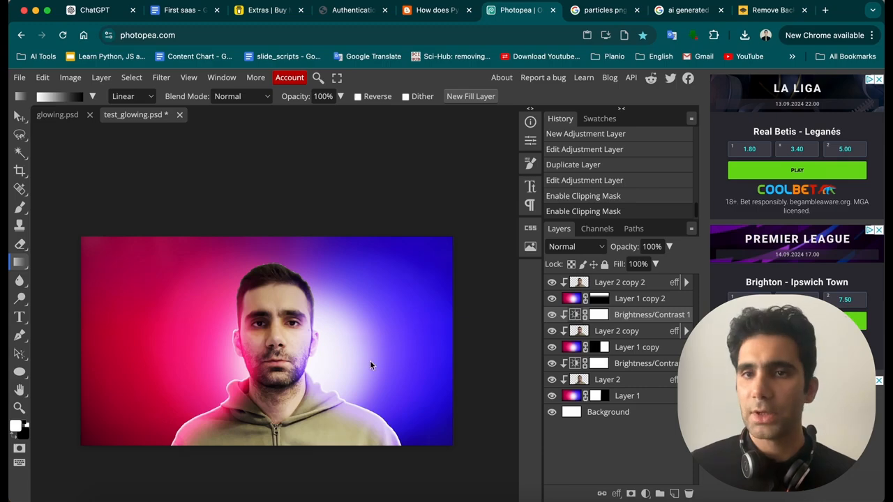
- Switch to the Google image results for "particles png transparent" and examine the particle images and the Freepik particles page
left_click(605, 15)
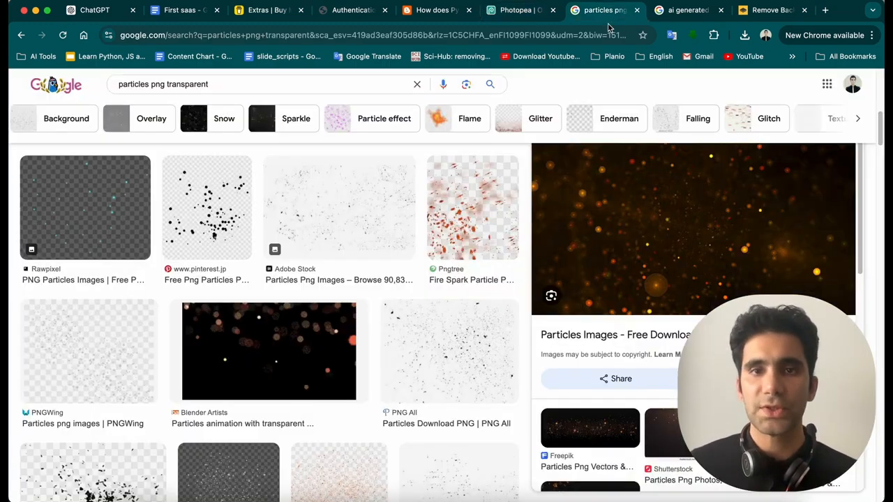
scroll(180, 124, "up", 10)
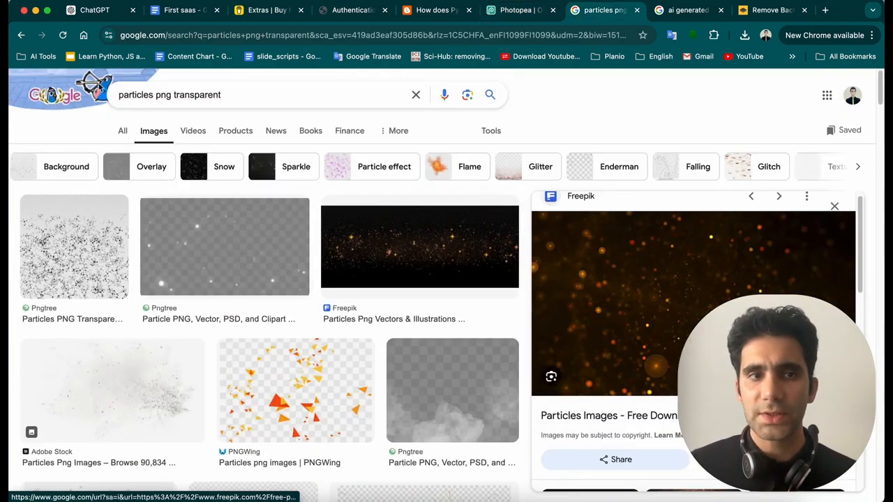
left_click(258, 94)
scroll(601, 98, "down", 3)
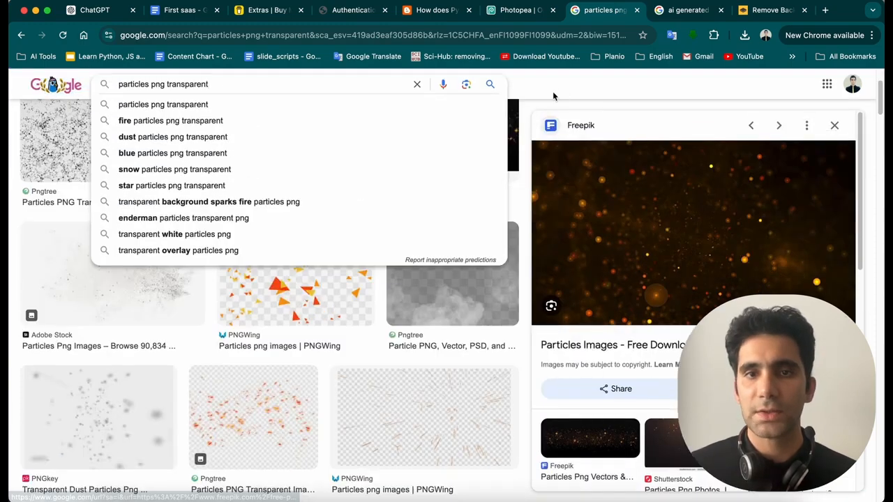
left_click(526, 115)
scroll(411, 223, "up", 3)
scroll(628, 327, "down", 5)
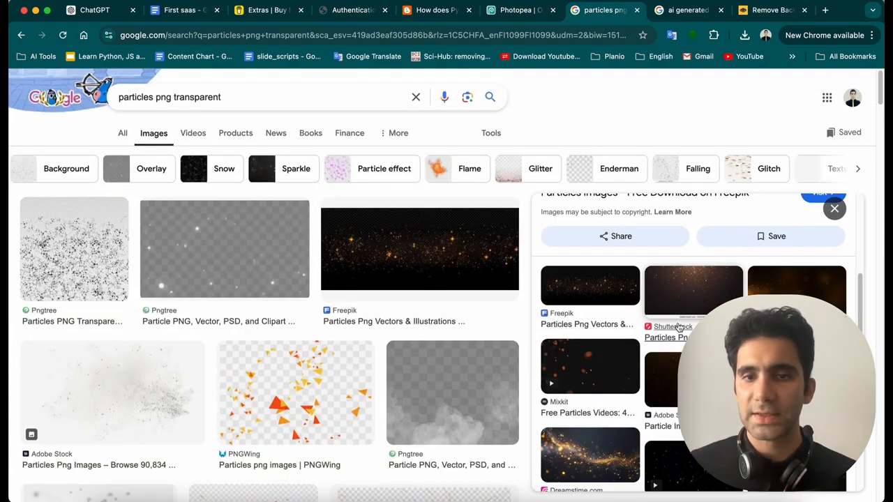
scroll(630, 335, "up", 5)
scroll(630, 334, "down", 5)
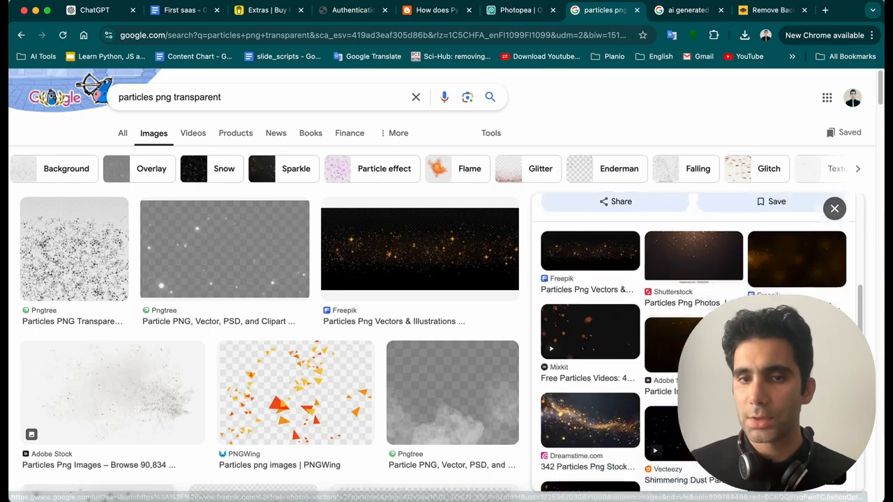
scroll(634, 293, "up", 2)
scroll(644, 220, "down", 5)
scroll(645, 219, "up", 8)
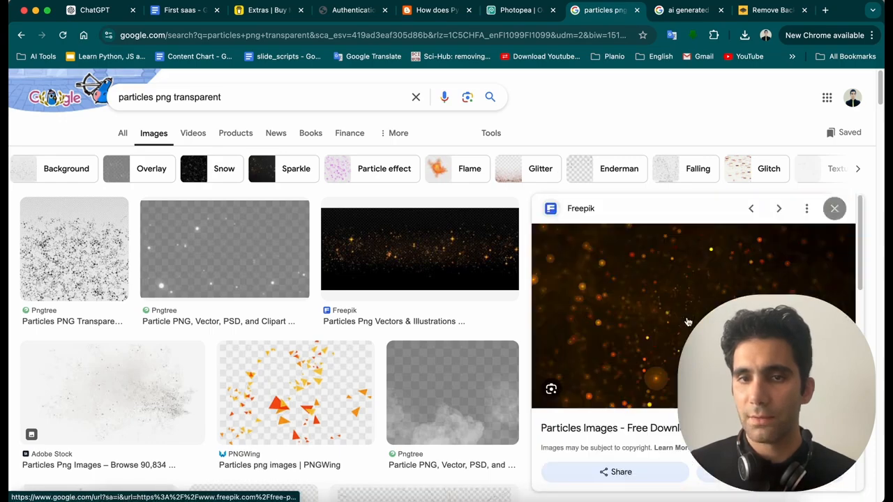
left_click(669, 431)
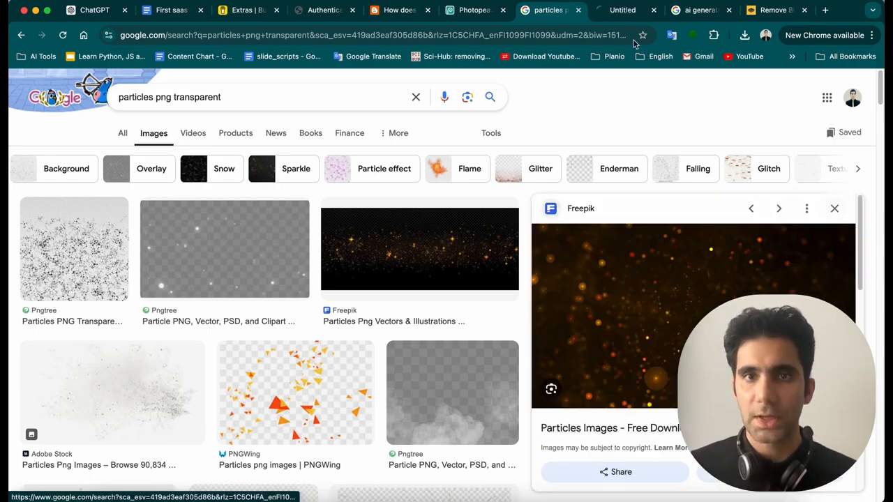
scroll(362, 204, "down", 2)
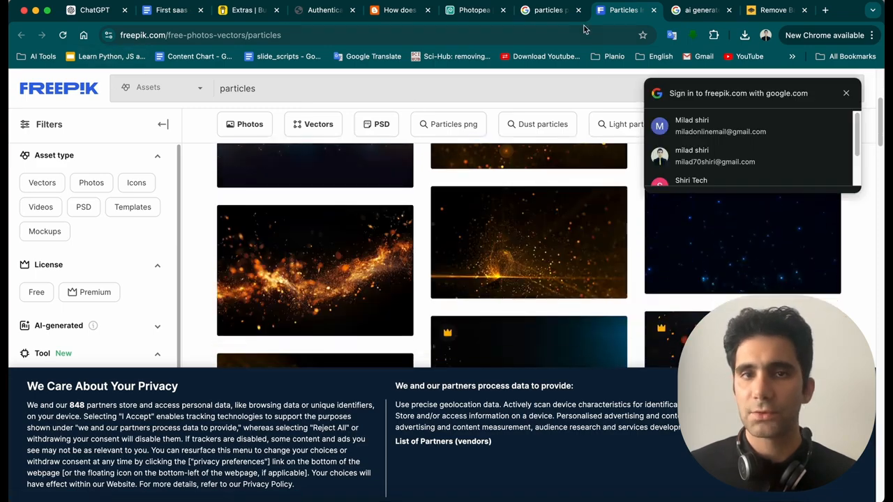
- Copy the dark Freepik image with orange particles from the Google results and switch back to Photopea
left_click(550, 15)
right_click(649, 286)
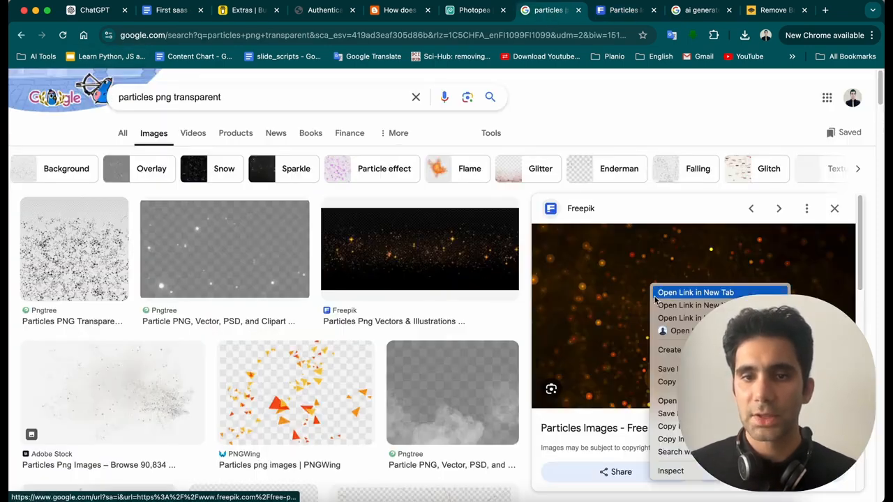
left_click(668, 426)
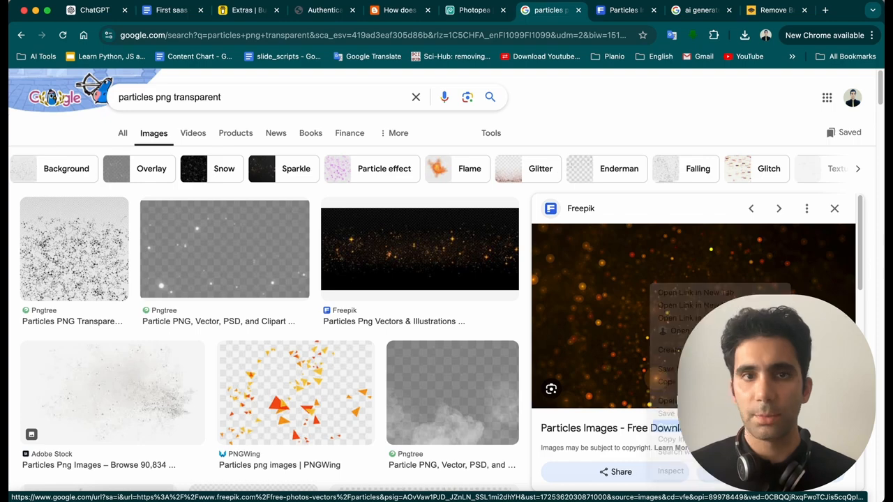
key("ctrl+shift+Tab")
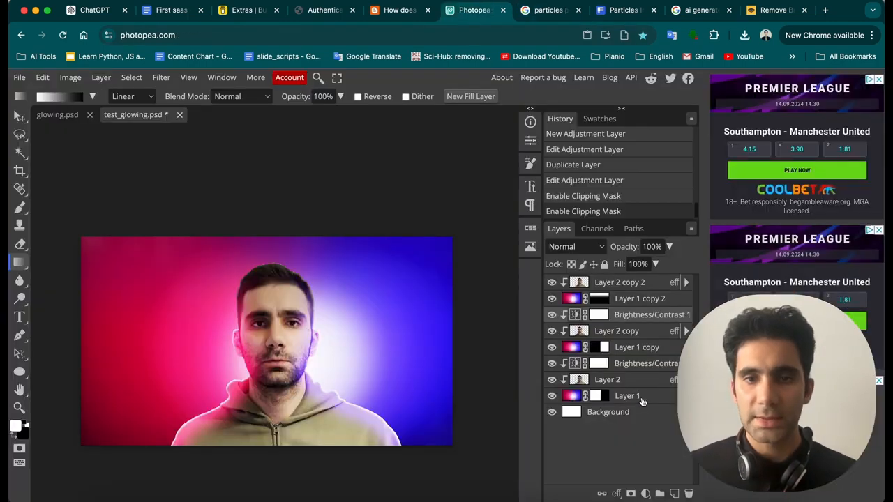
- Paste the particle image directly above Layer 1 and clip it to that layer
left_click(618, 397)
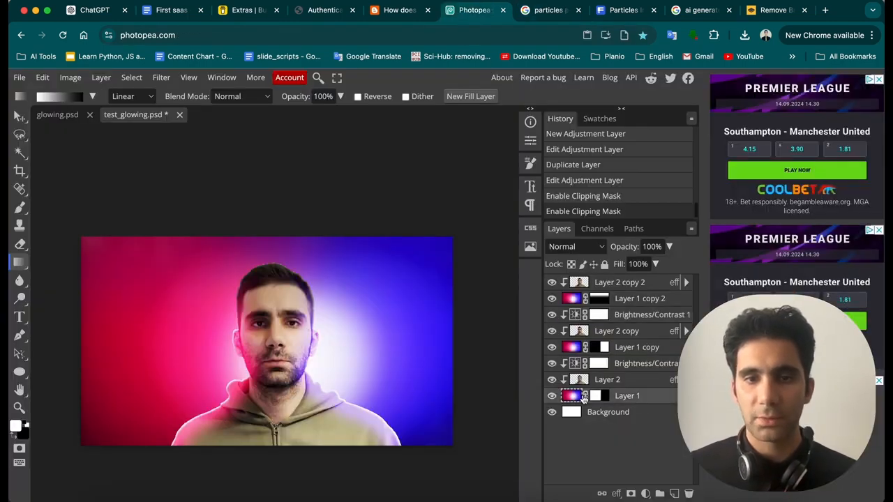
key("ctrl+v")
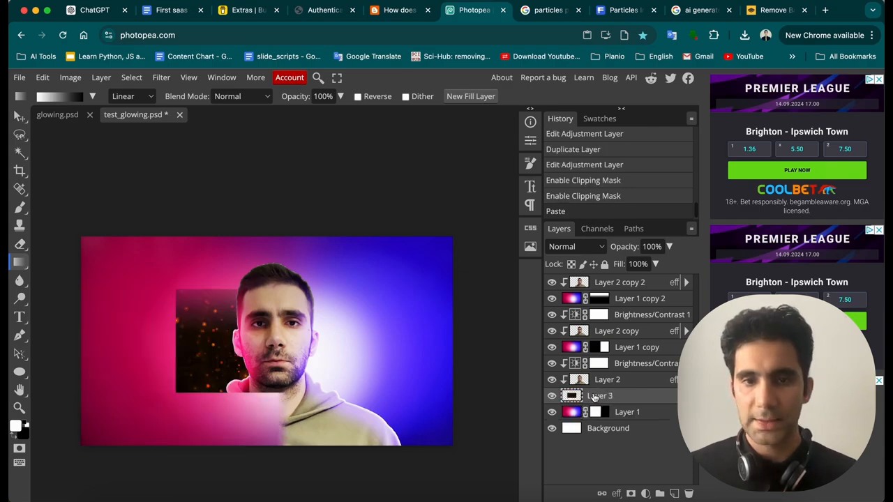
right_click(628, 401)
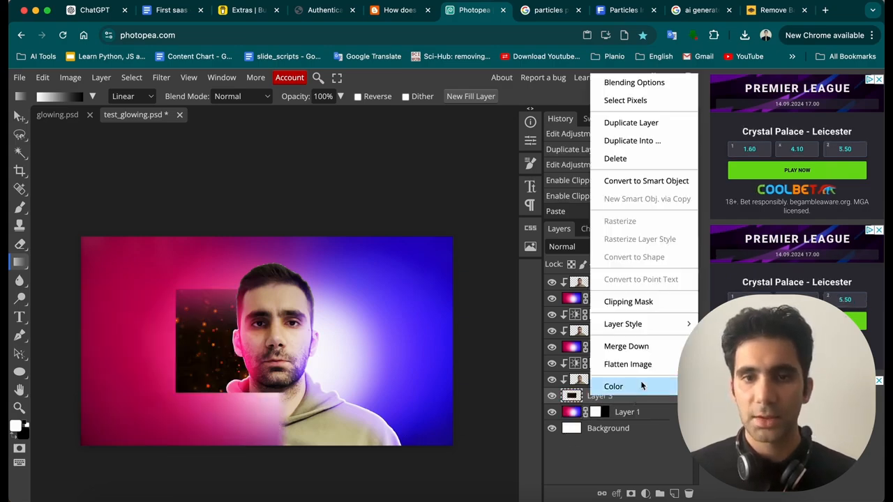
left_click(652, 302)
- Enlarge the pasted particle layer with Free Transform until it extends past all edges of the canvas
key("v")
scroll(130, 371, "down", 2)
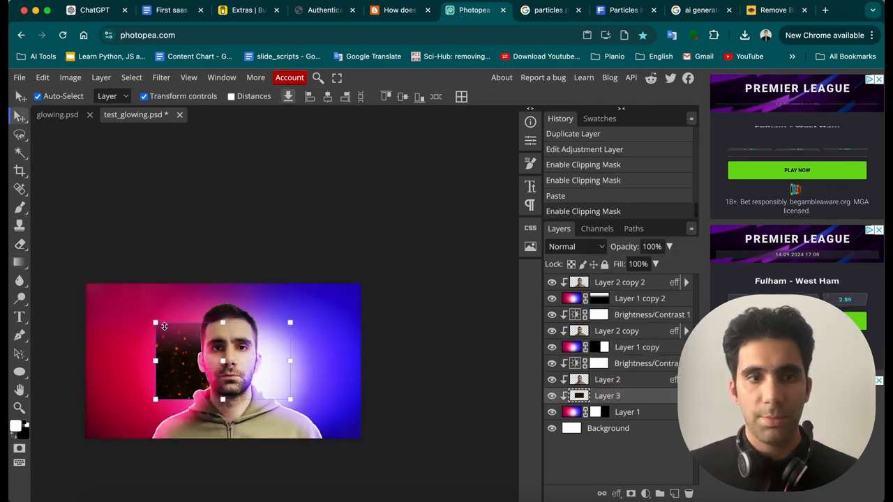
left_click_drag(156, 323, 56, 265)
left_click_drag(111, 320, 113, 372)
left_click_drag(292, 316, 358, 235)
key("Return")
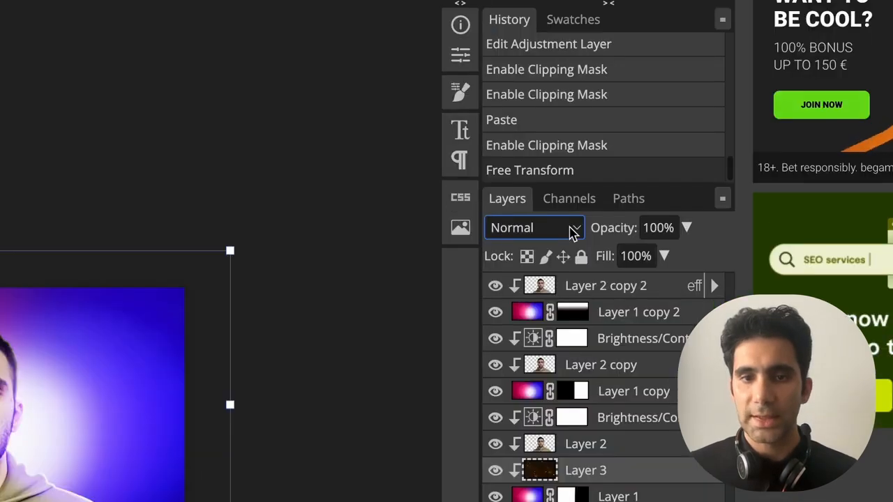
- Set the blend mode of the particle layer, Layer 3, to Screen
left_click(598, 247)
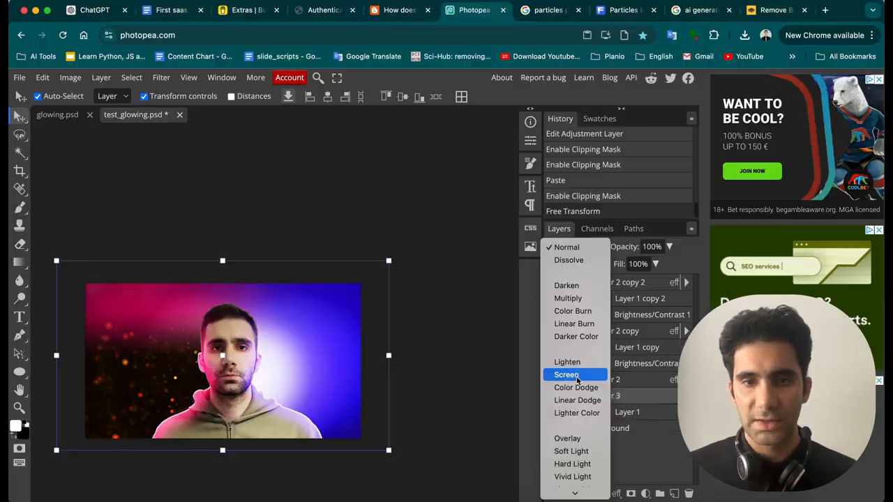
key("Escape")
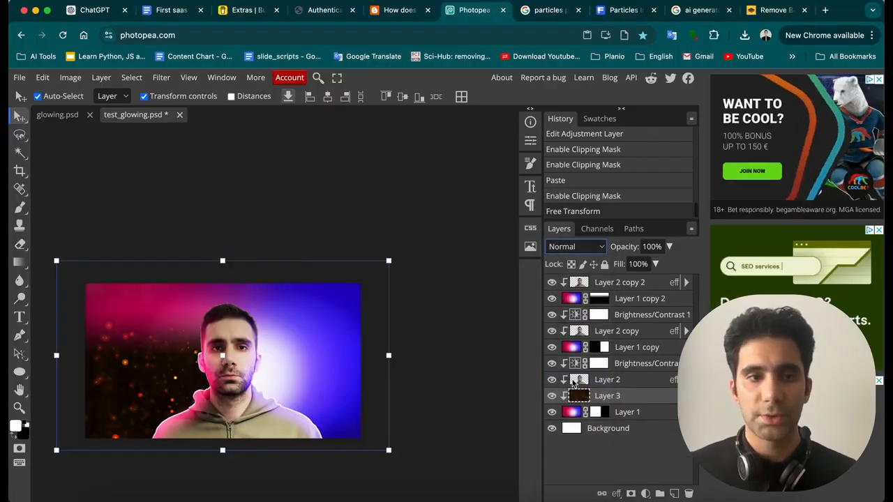
left_click(574, 382)
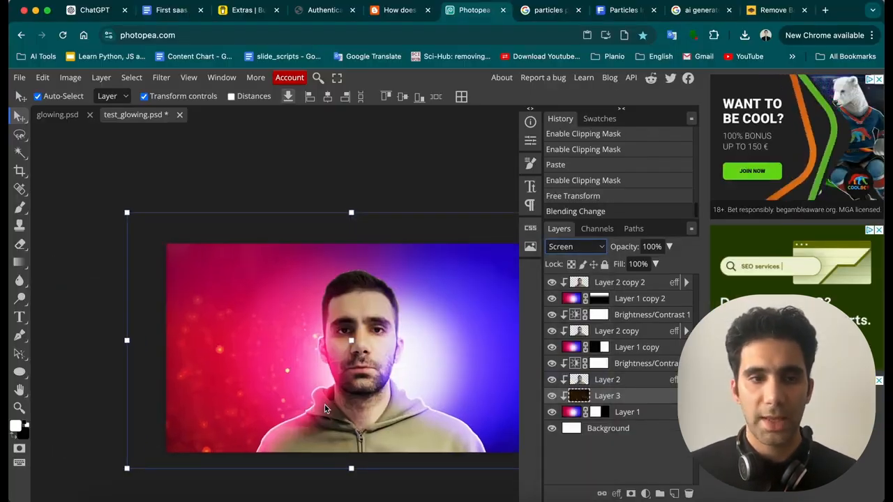
scroll(325, 410, "right", 2)
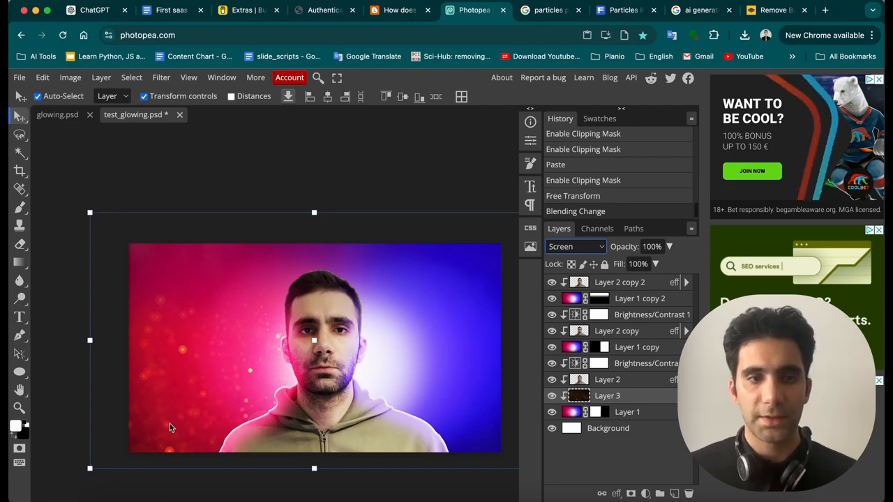
- Move the particle layer to the left so its particles fill the pink half of the background
left_click_drag(167, 427, 9, 428)
left_click_drag(224, 380, 255, 373)
scroll(258, 407, "down", 5)
scroll(258, 407, "up", 3)
scroll(253, 406, "right", 3)
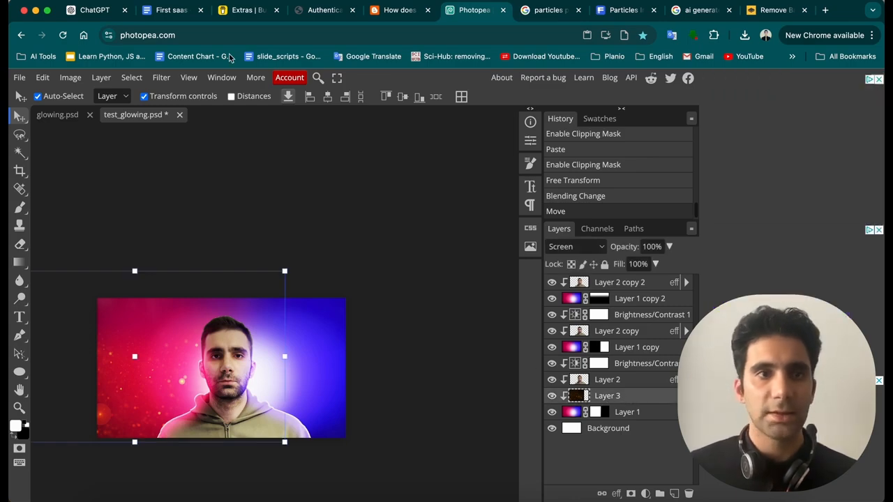
- Desaturate the particles on Layer 3 with a Hue/Saturation adjustment at saturation -98
left_click(70, 78)
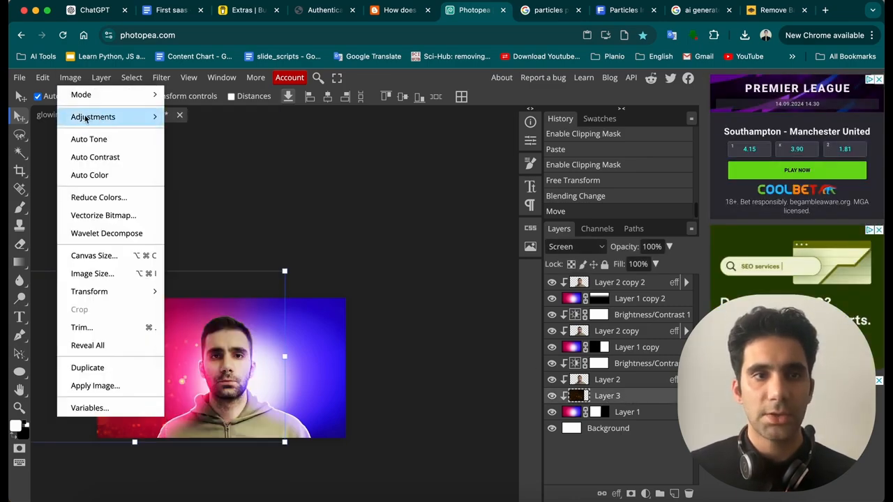
mouse_move(141, 122)
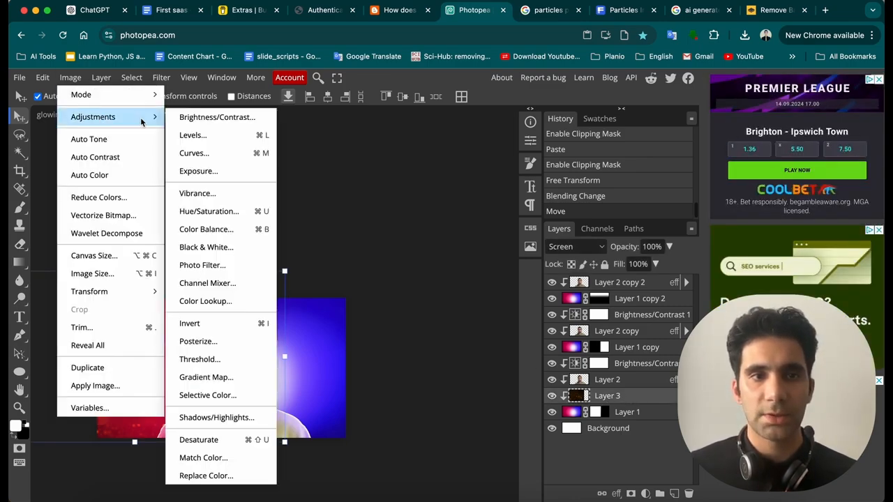
left_click(217, 211)
left_click_drag(193, 257, 108, 258)
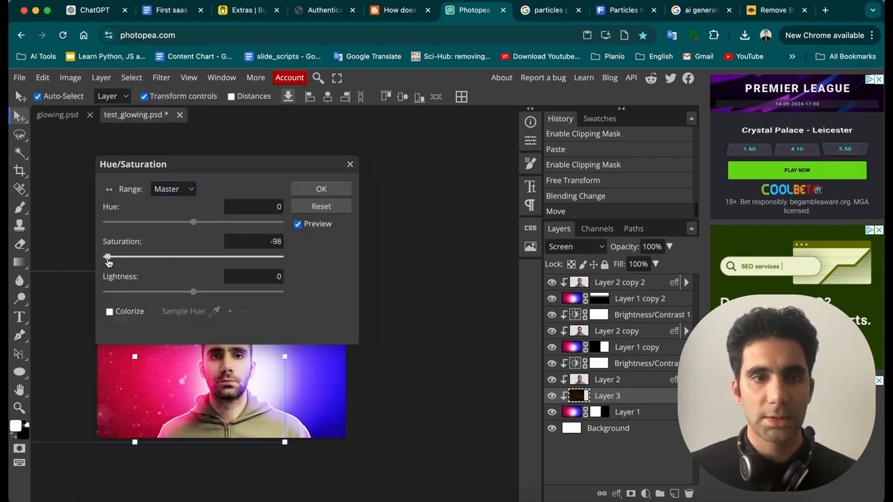
left_click(319, 190)
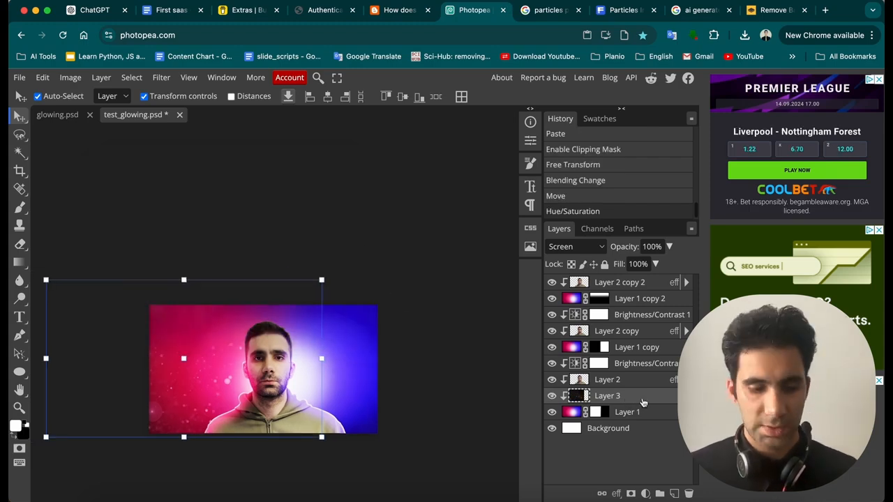
- Duplicate Layer 3, place the copy above Layer 1 copy, and move its particles over the blue half of the background
right_click(639, 403)
left_click(634, 403)
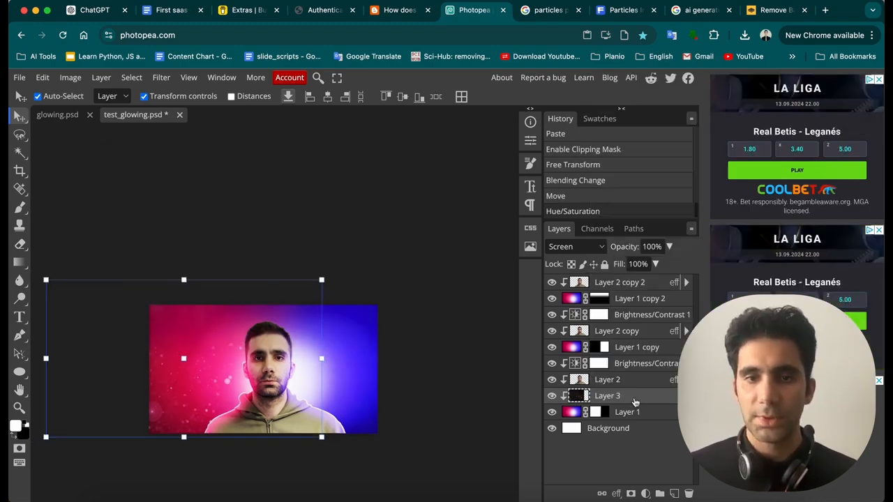
right_click(634, 402)
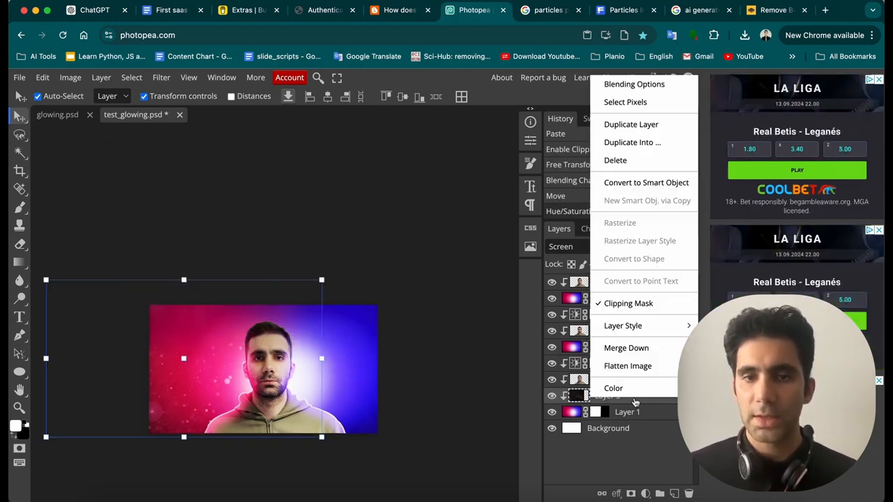
left_click(625, 126)
left_click_drag(643, 385, 649, 342)
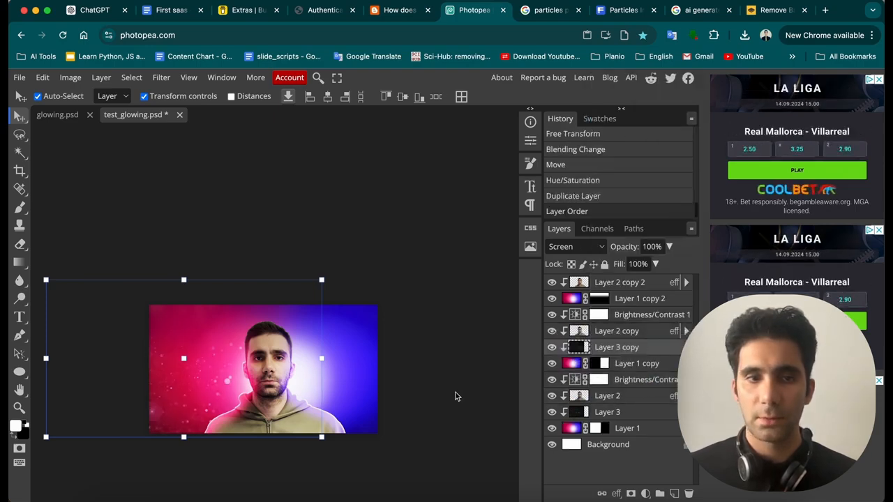
left_click_drag(230, 381, 458, 380)
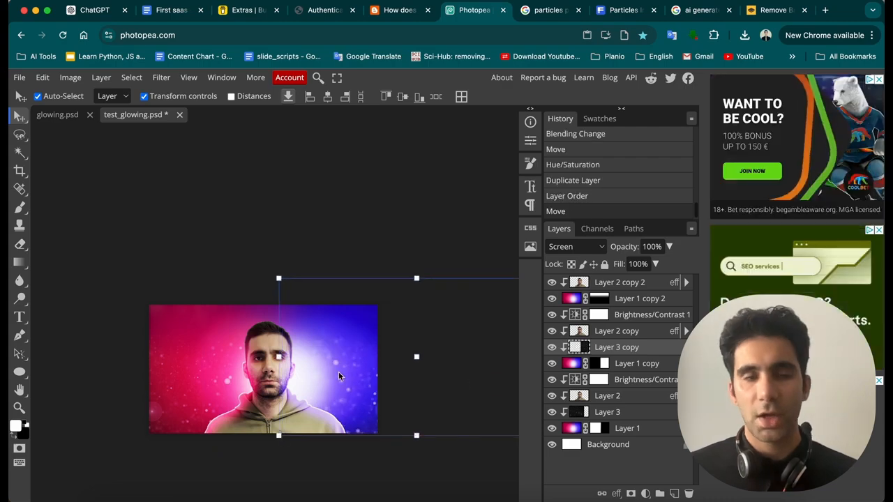
- Nudge the Layer 3 copy particles slightly left and down over the blue half of the background
left_click_drag(334, 363, 329, 367)
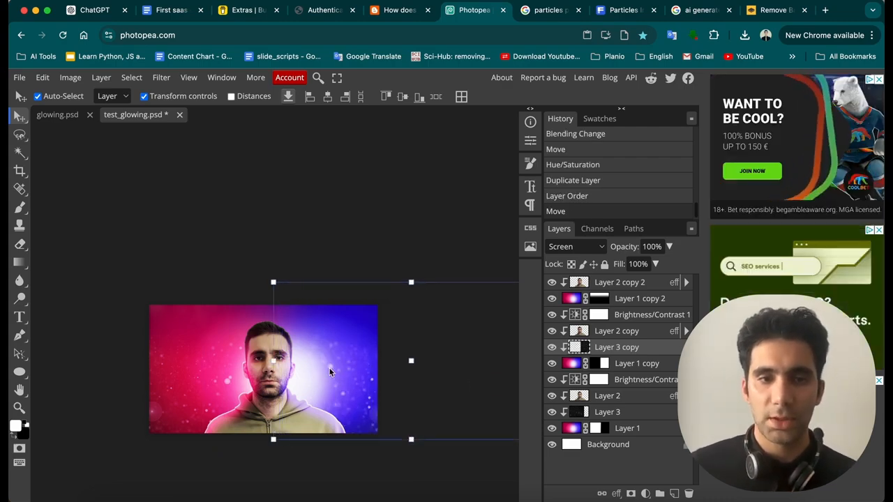
left_click(315, 201)
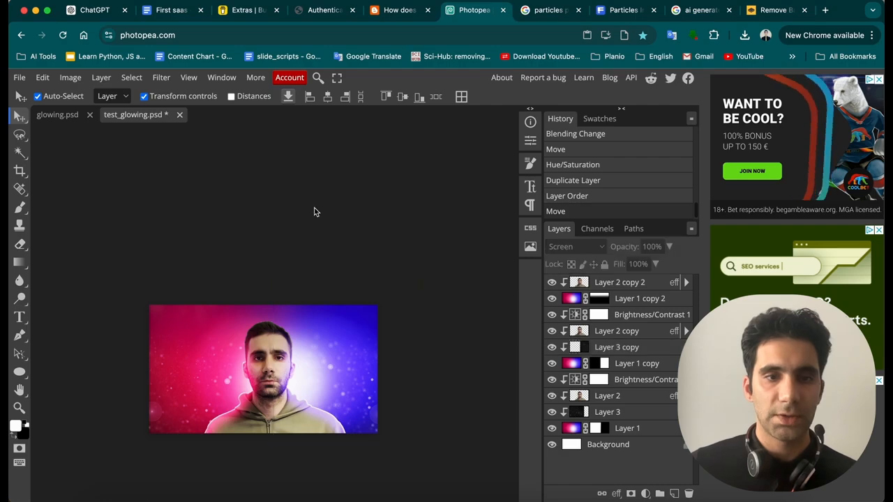
scroll(300, 400, "right", 2)
scroll(310, 398, "left", 3)
scroll(309, 399, "right", 1)
scroll(310, 399, "up", 1)
- After viewing glowing.psd for reference, add placeholder text on the pink half of test_glowing.psd and enlarge it to about 57 px
left_click(58, 114)
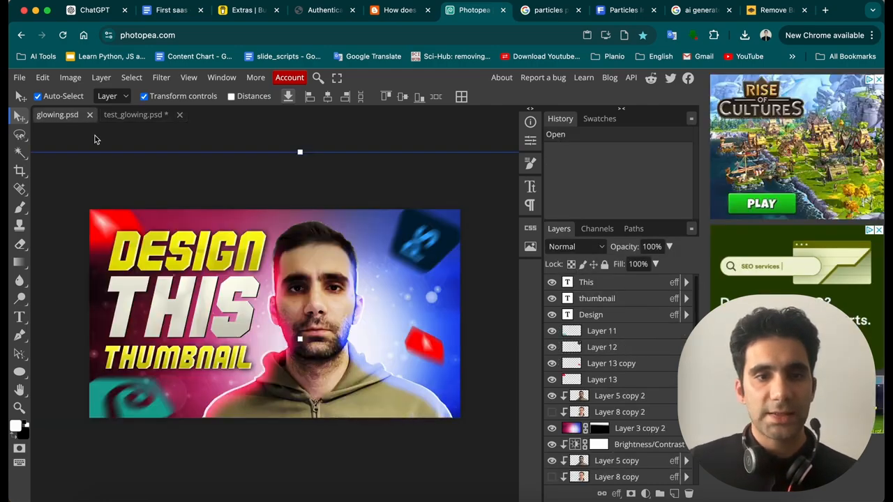
left_click(144, 116)
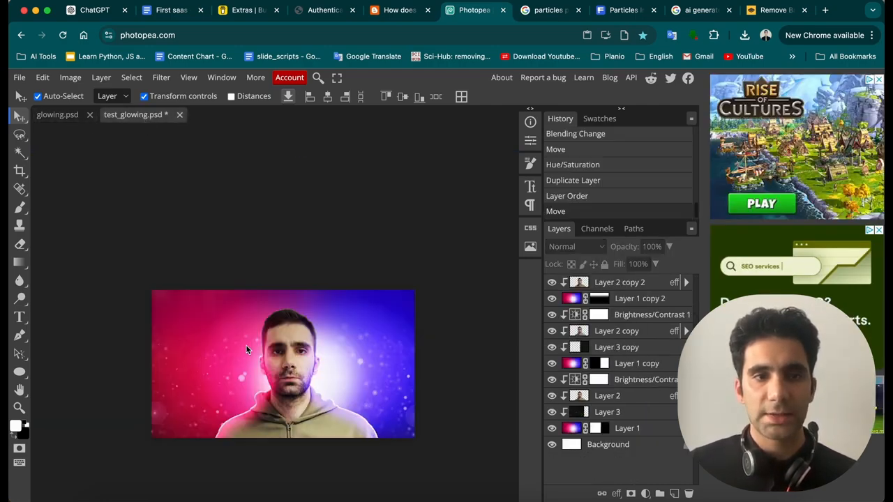
left_click(20, 317)
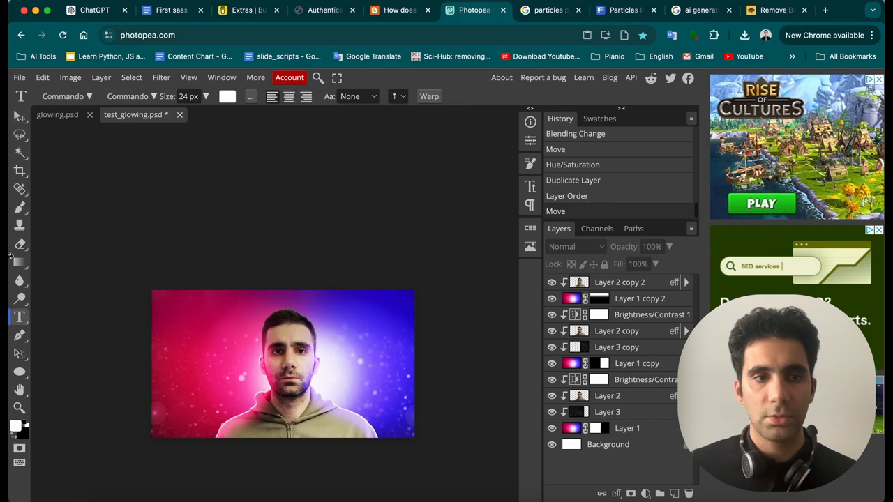
left_click(171, 322)
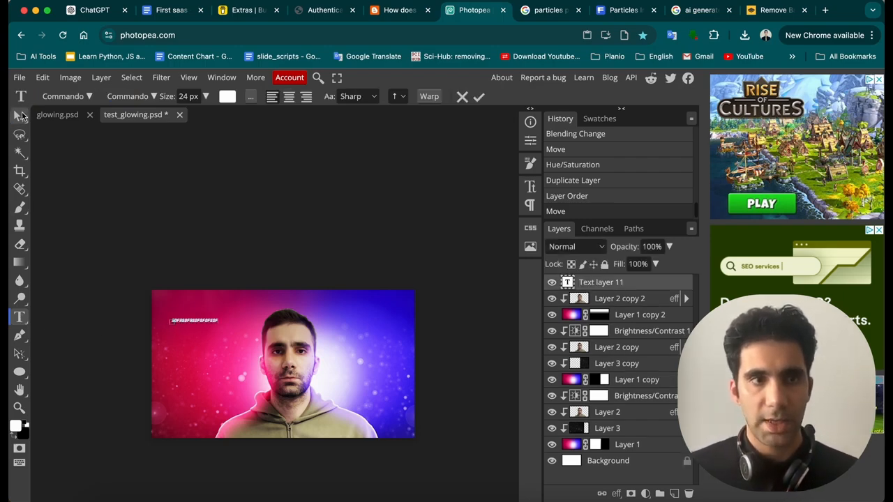
left_click(20, 116)
left_click_drag(218, 325, 285, 327)
- Replace the placeholder text with "Best" and enlarge it across the upper pink area beside the portrait
left_click(19, 318)
double_click(216, 322)
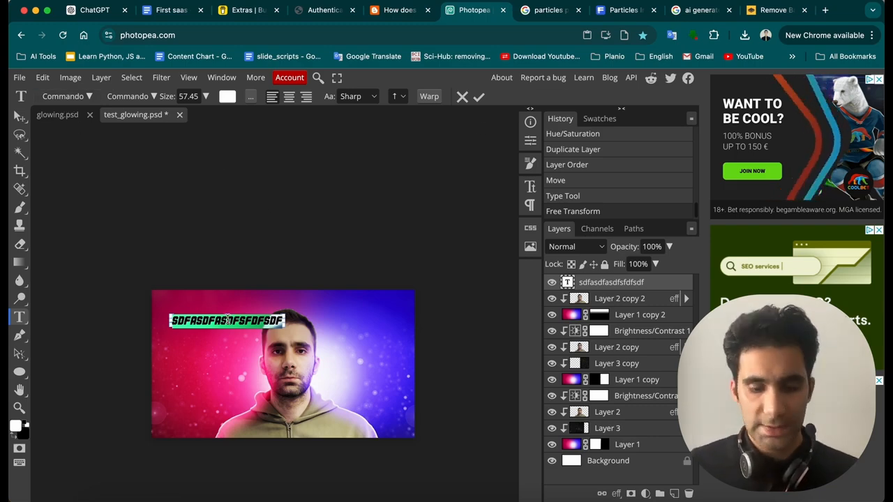
type("Best")
key("Escape")
key("v")
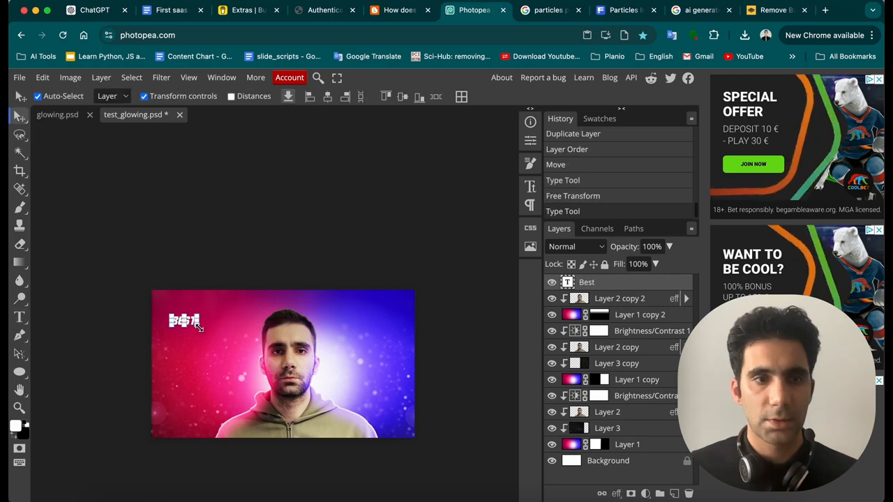
left_click_drag(198, 327, 284, 355)
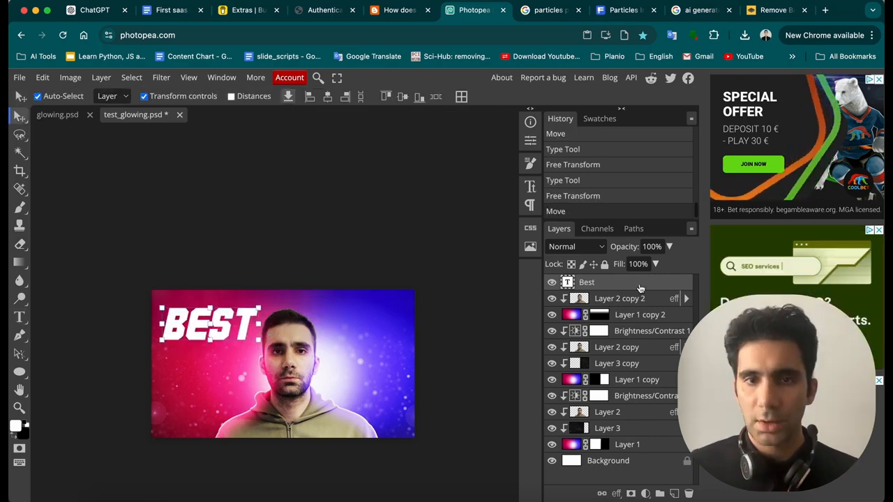
- Duplicate the Best text layer and place the copy directly beneath the original word
right_click(640, 288)
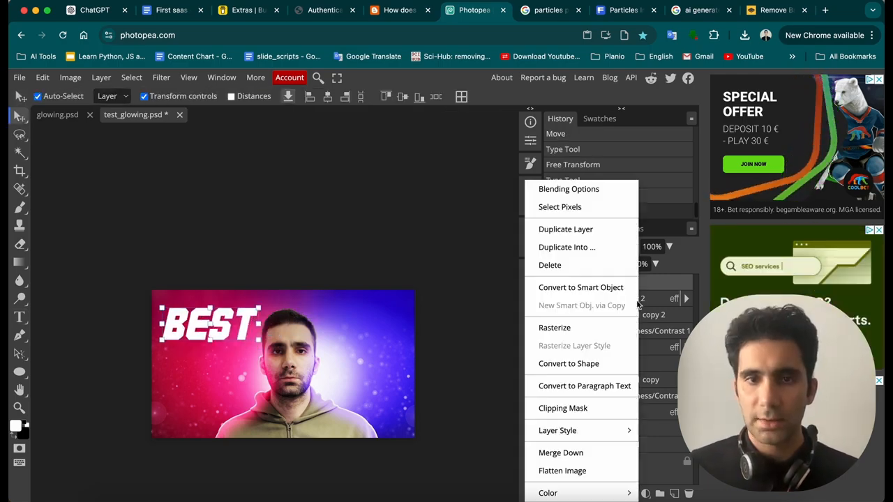
left_click(595, 233)
left_click_drag(230, 318, 225, 356)
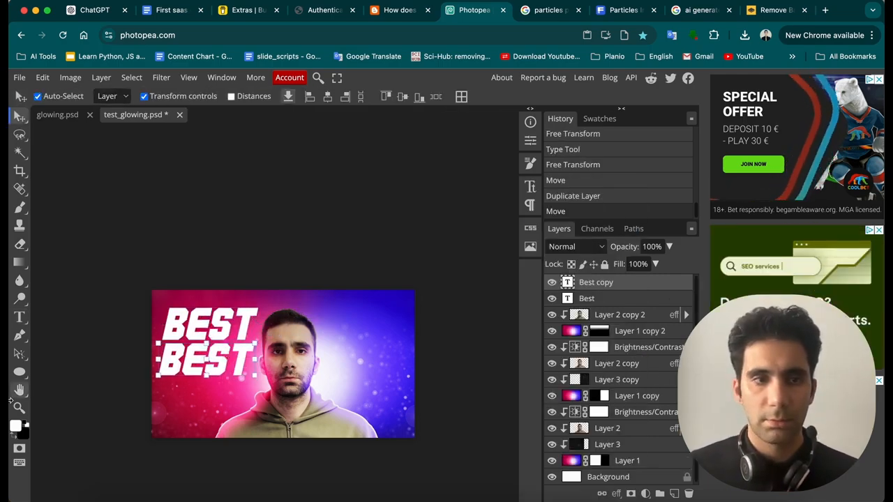
- Change the copied text to "Money" and scale it down to fit beside the portrait
left_click(19, 318)
double_click(182, 359)
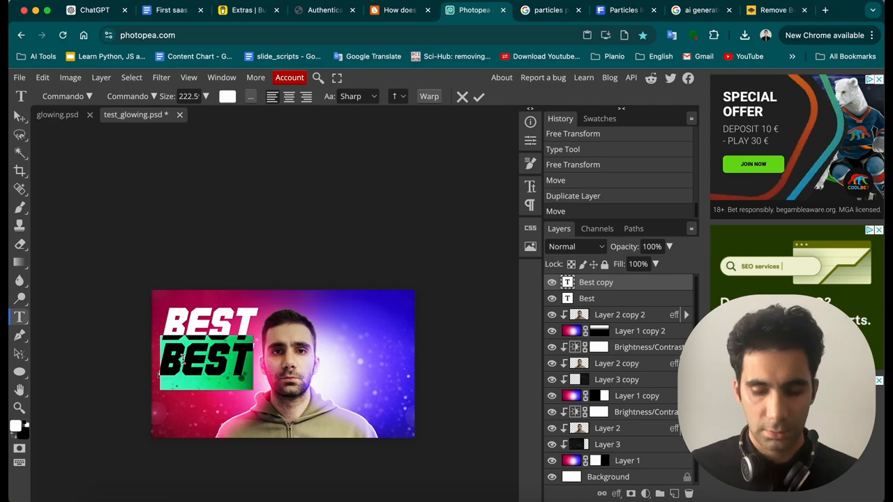
type("MONEY")
left_click(20, 117)
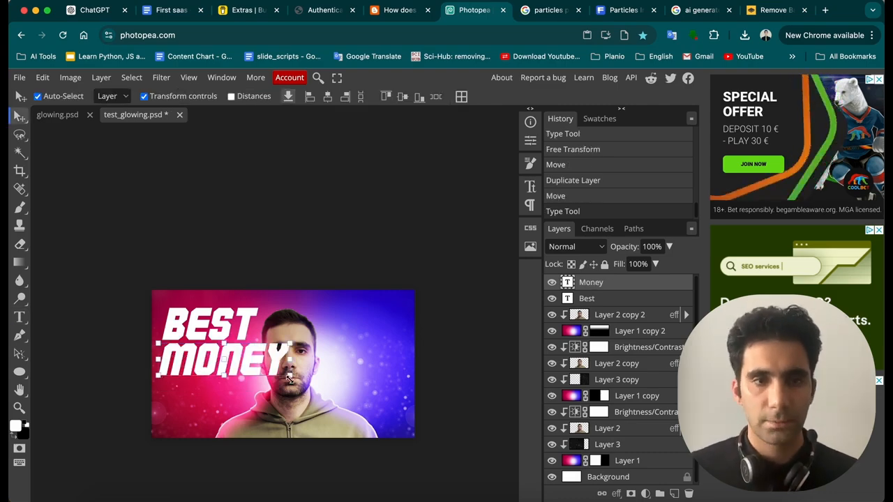
left_click_drag(289, 375, 225, 364)
- Duplicate the Best text layer again, placing the copy above the Money layer and below the word Money on the canvas
right_click(606, 299)
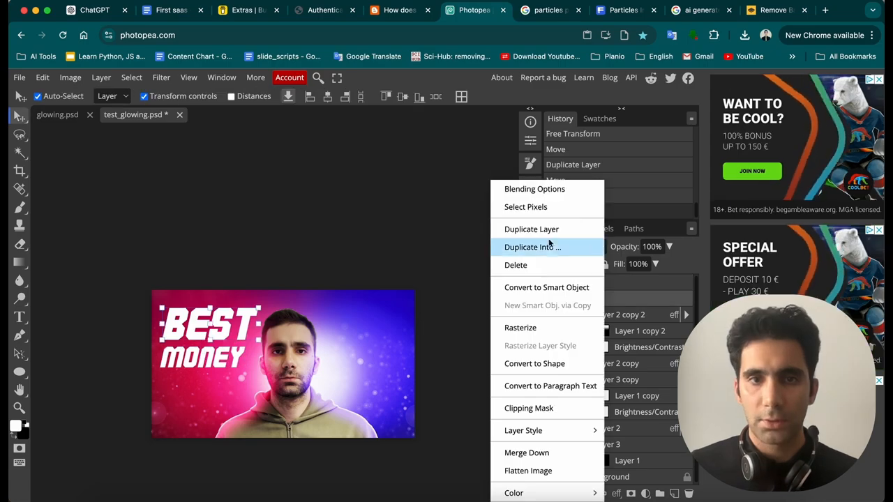
left_click(548, 231)
left_click_drag(610, 300, 615, 285)
left_click_drag(614, 284, 615, 284)
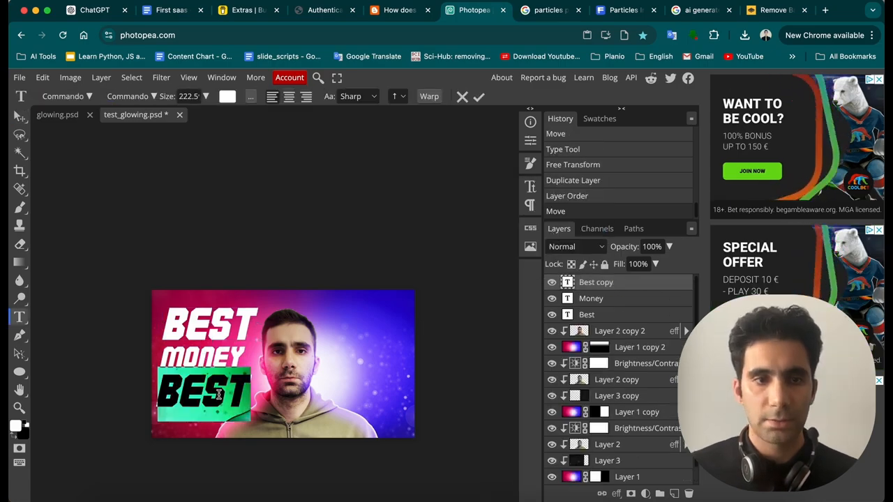
- Change the lowest text line to "Tips" and nudge it slightly left beneath Money
type("Tips")
left_click(19, 116)
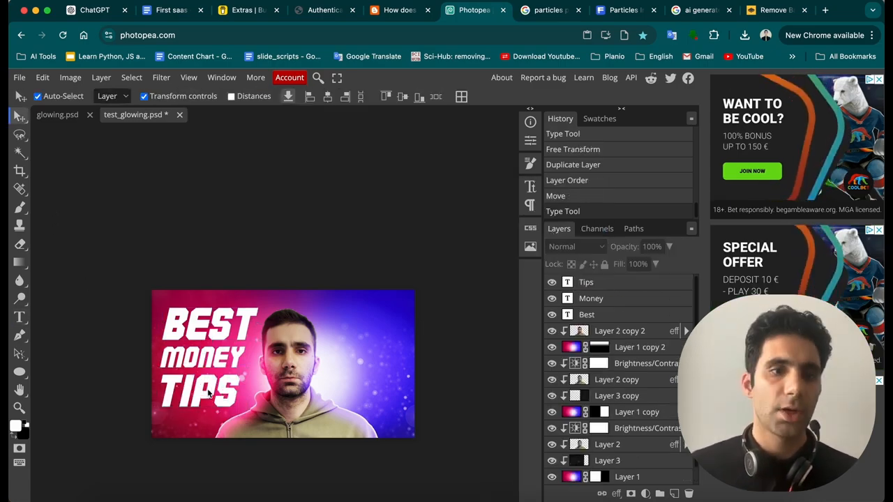
left_click_drag(206, 393, 202, 393)
key("super+t")
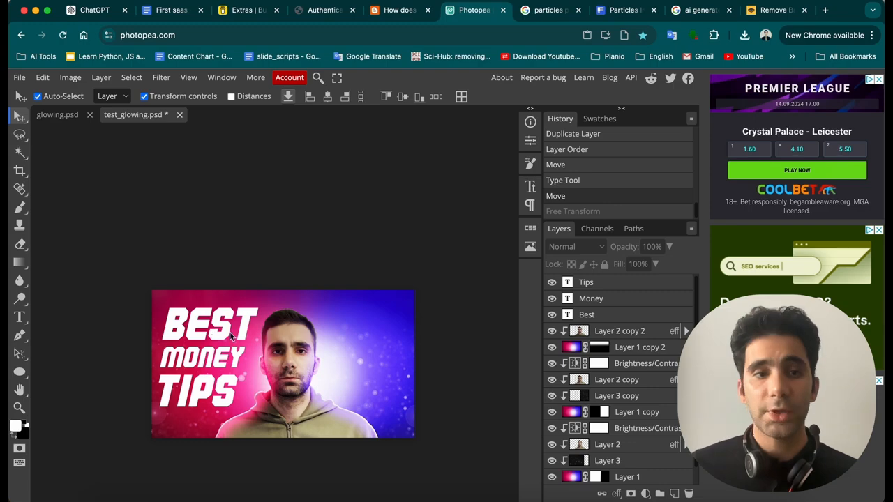
scroll(233, 358, "left", 1)
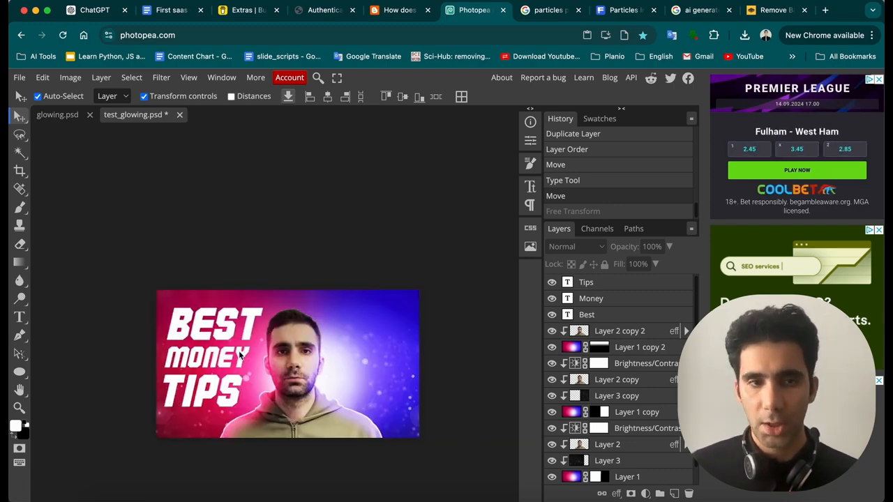
- Apply a yellow Color Overlay layer style to the Best text layer
left_click(230, 330)
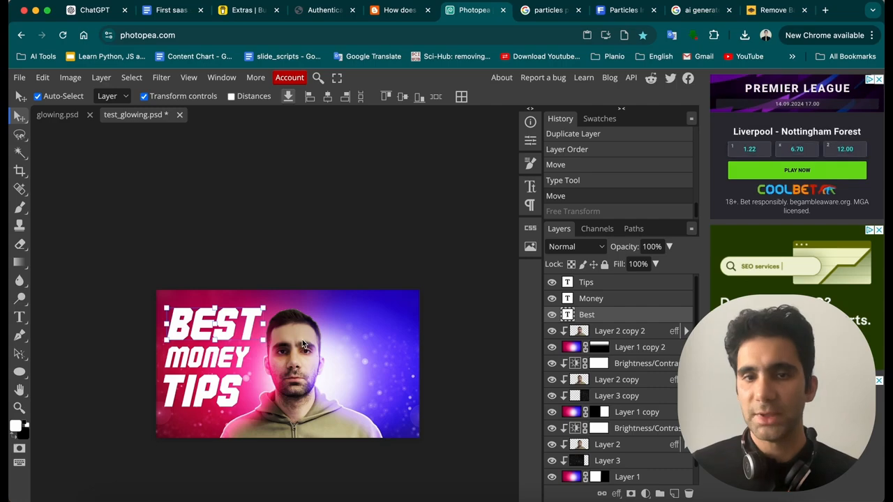
right_click(616, 322)
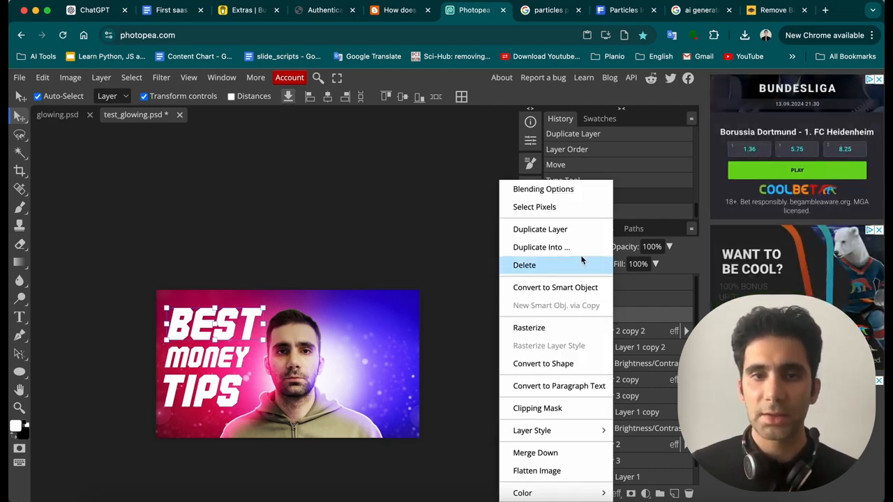
left_click(575, 192)
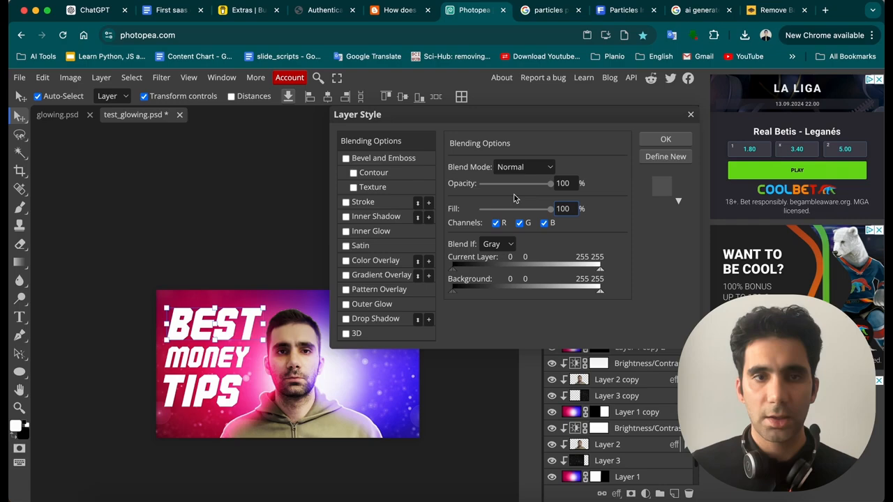
left_click(369, 263)
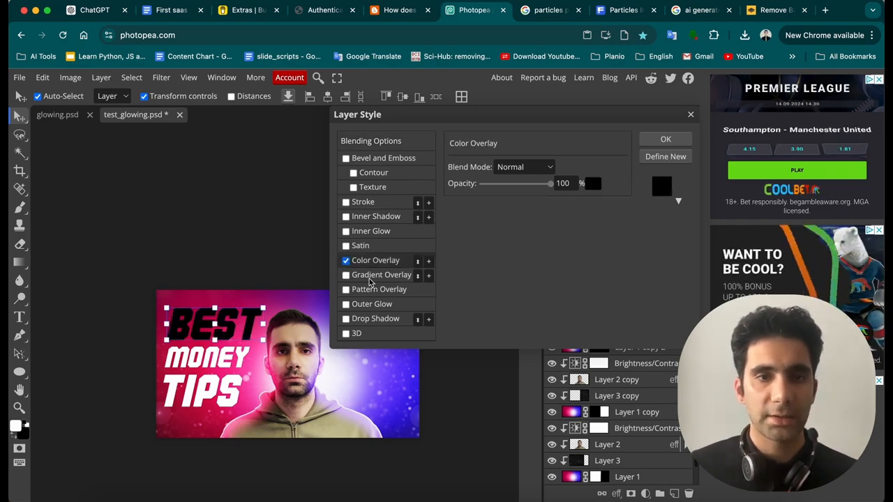
left_click(370, 277)
left_click(377, 263)
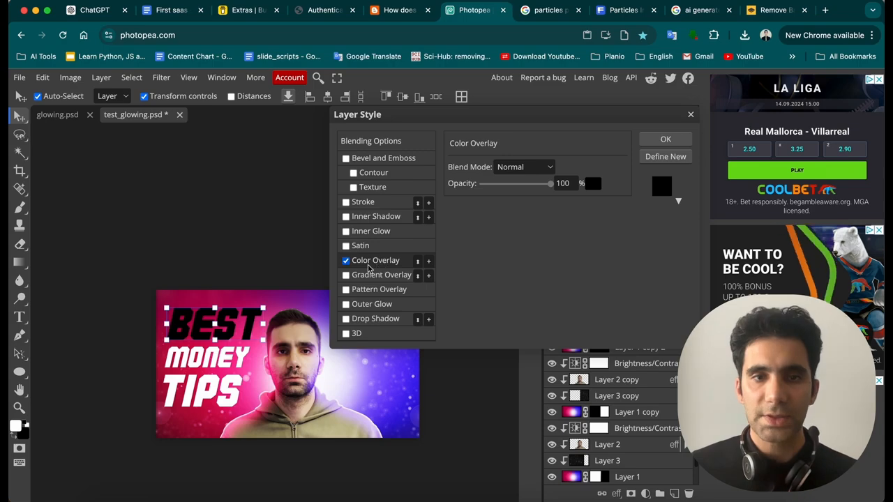
left_click(593, 182)
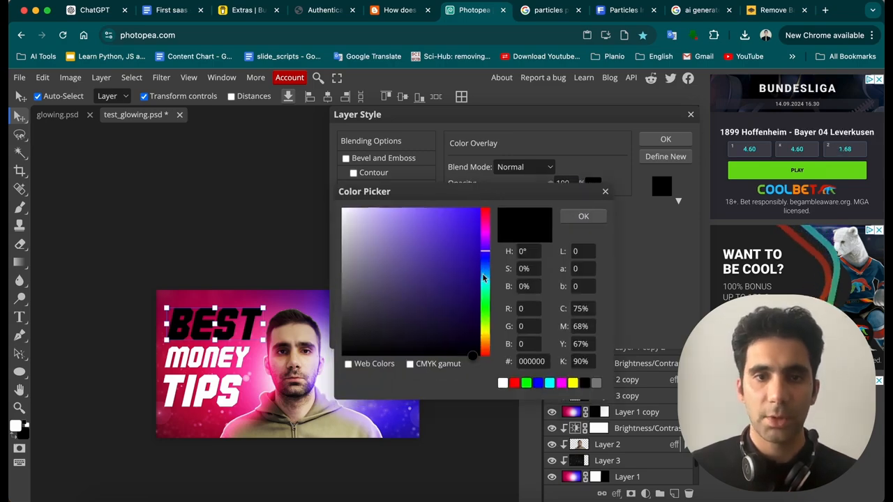
left_click_drag(484, 265, 488, 329)
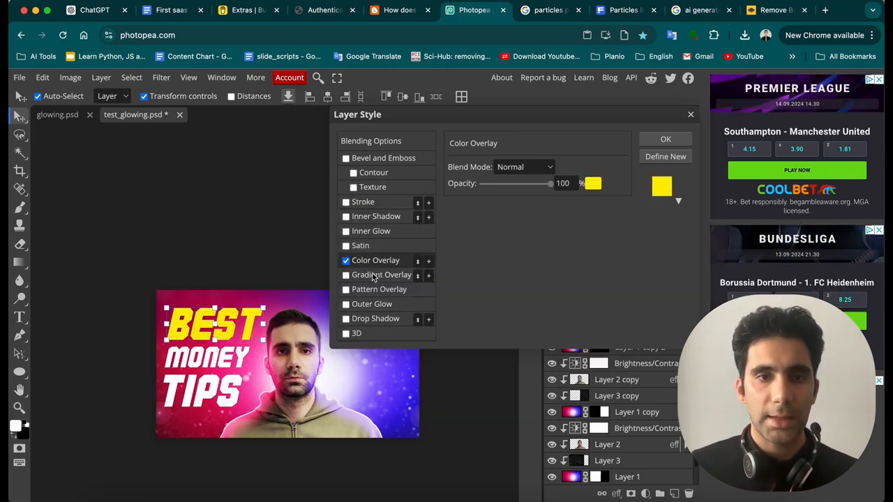
- Enable a black-to-white linear Gradient Overlay on the Best text and set its Color Overlay opacity to 87%
left_click(346, 277)
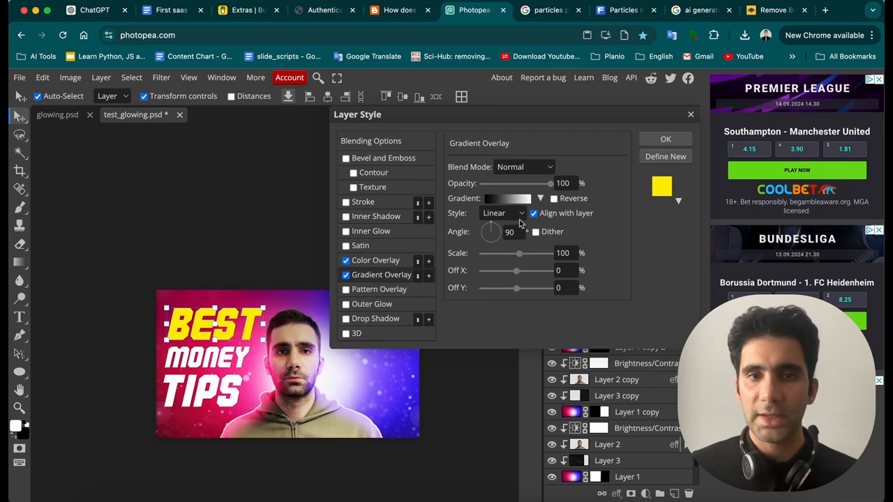
left_click(377, 261)
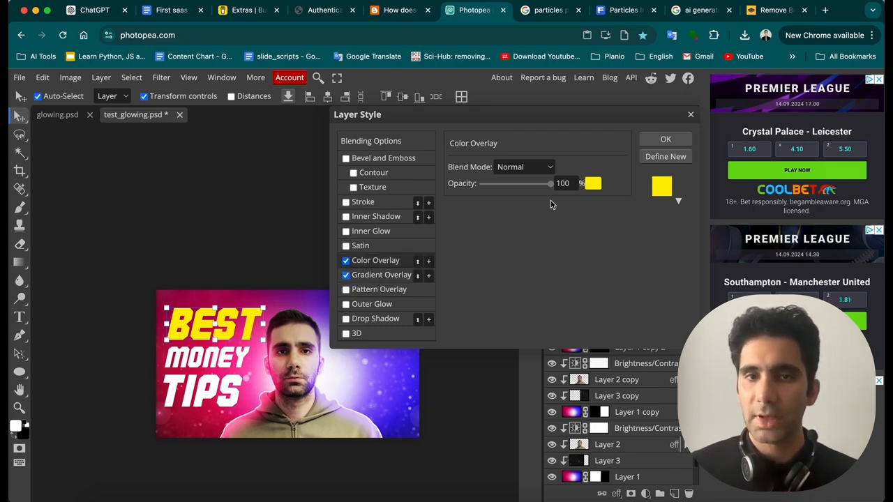
left_click_drag(549, 186, 542, 184)
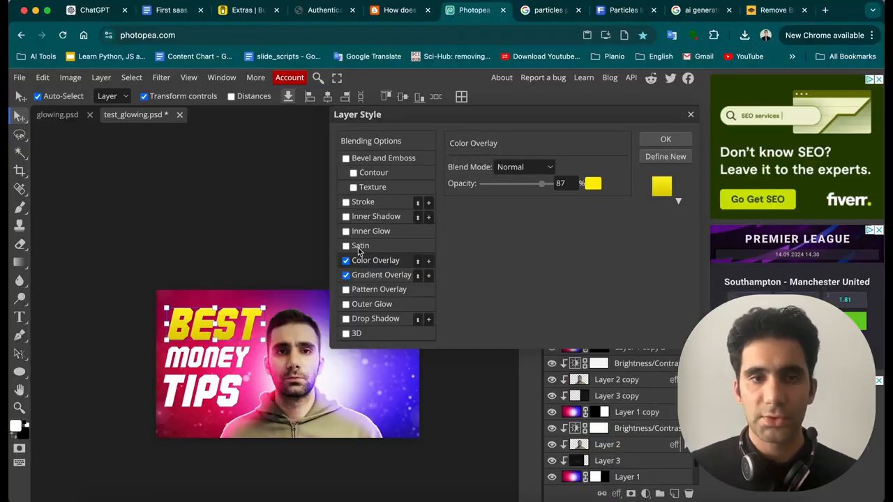
- Add a Satin effect to the Best text with opacity 3%, distance 16 px and size 30 px
left_click(618, 86)
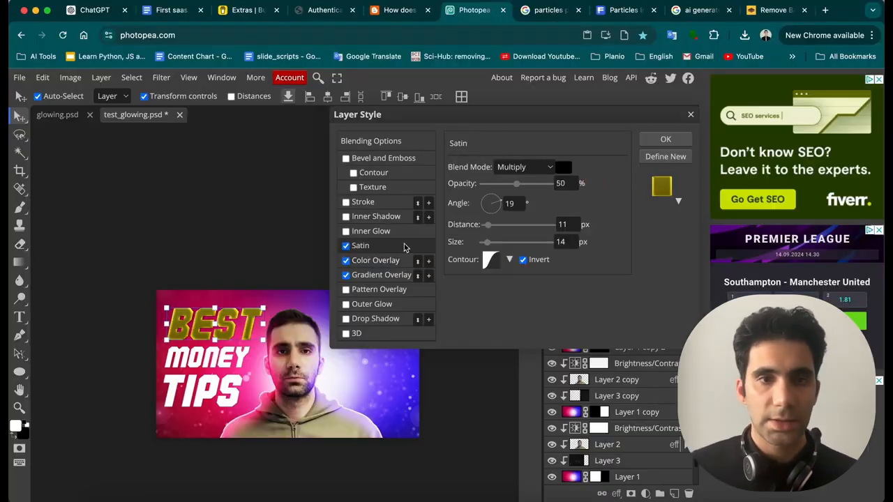
left_click_drag(516, 184, 487, 187)
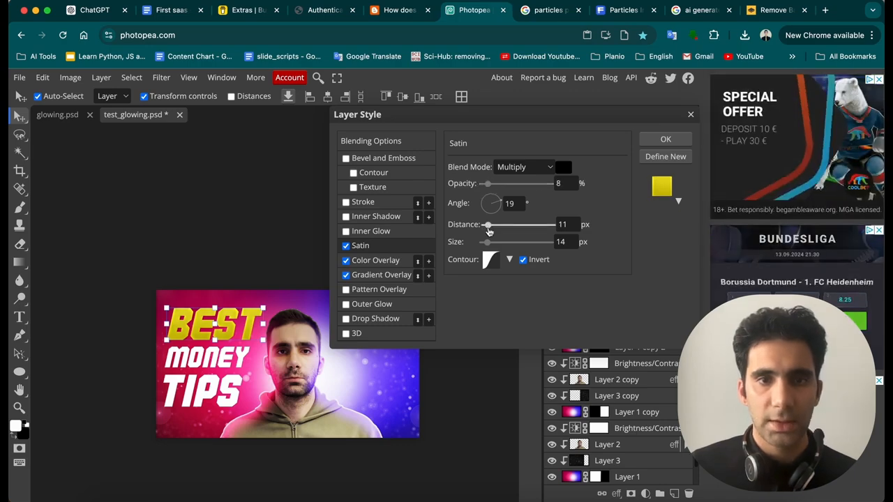
mouse_move(489, 230)
left_mouse_down()
mouse_move(498, 230)
mouse_move(490, 230)
mouse_move(491, 243)
left_mouse_up()
left_click_drag(488, 186, 484, 188)
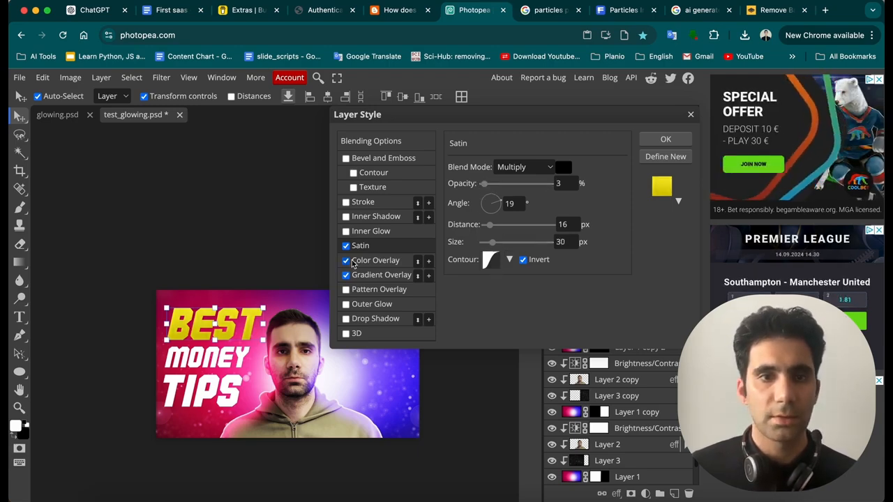
- Add a white Luminosity Inner Shadow to the Best text with opacity 93% and angle -39°, and apply the layer style
left_click(366, 218)
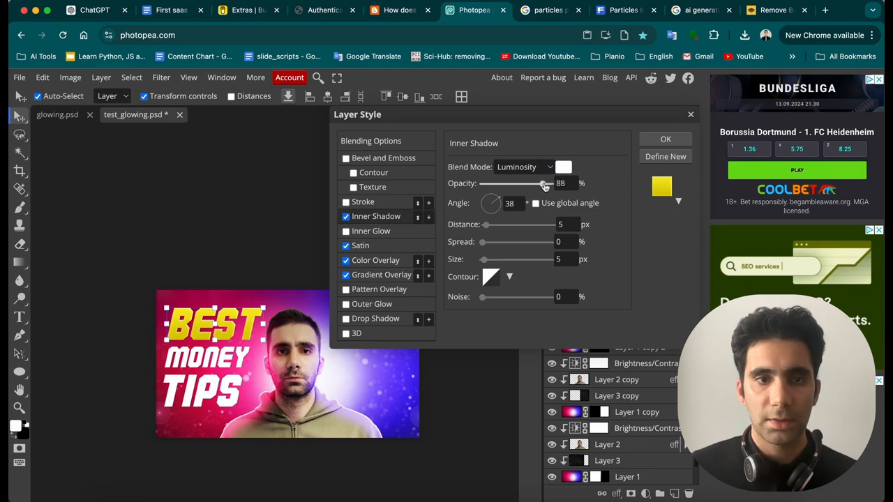
left_click_drag(546, 185, 548, 186)
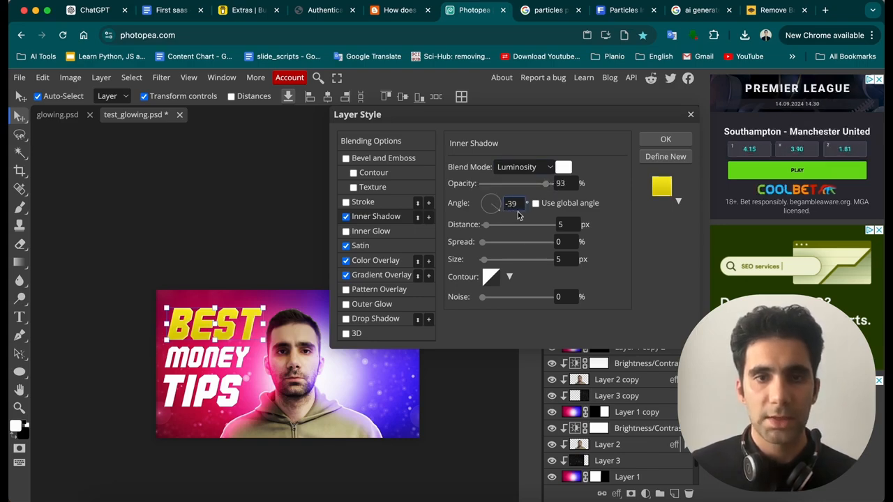
left_click_drag(487, 225, 486, 227)
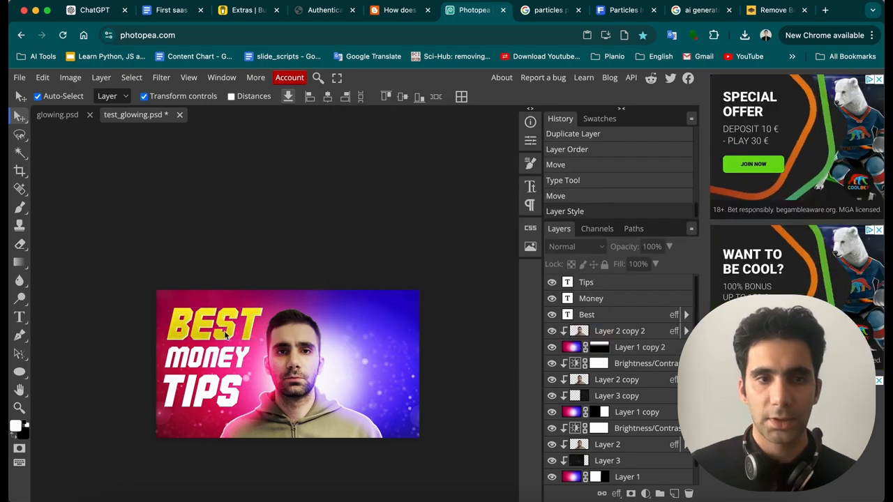
- Set the Best text's Drop Shadow to 50% opacity, 6 px distance, 15% spread and 86 px size, and apply it
right_click(612, 314)
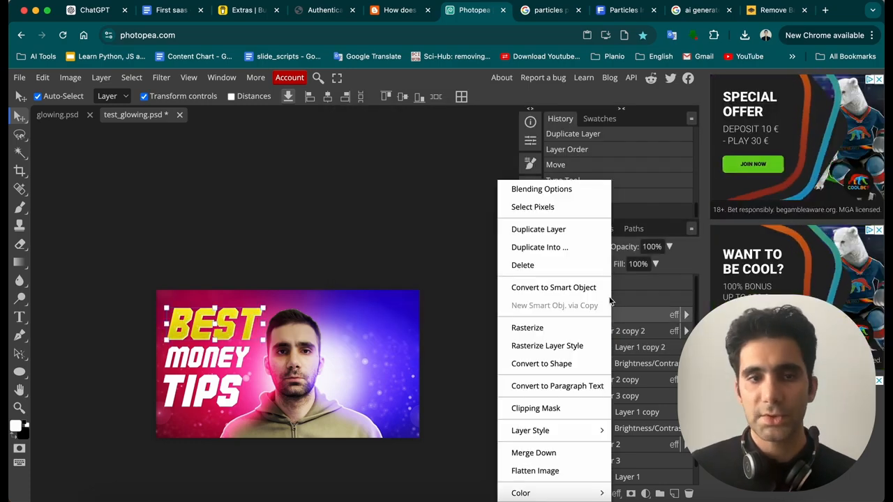
left_click(558, 190)
left_click(374, 319)
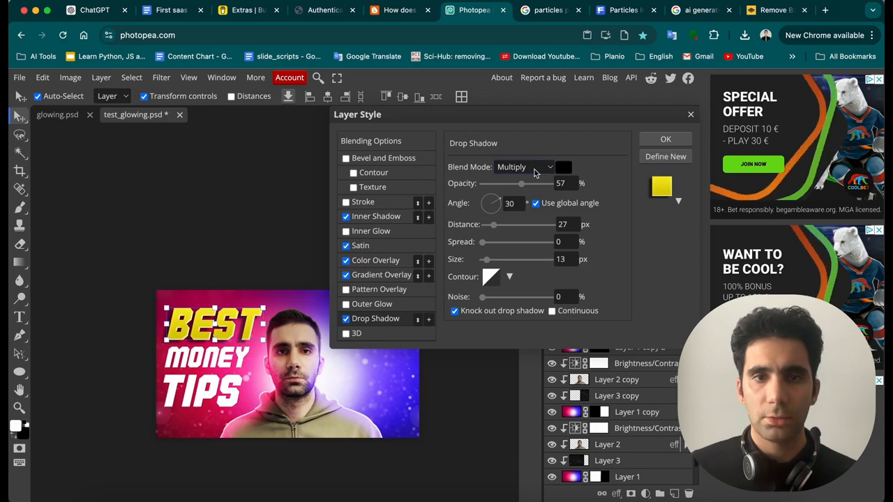
left_click_drag(521, 184, 500, 185)
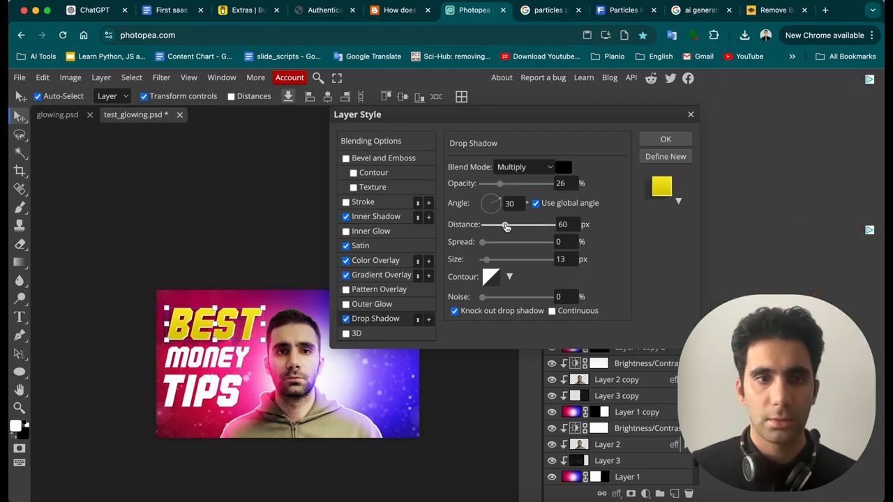
left_click_drag(493, 229, 503, 260)
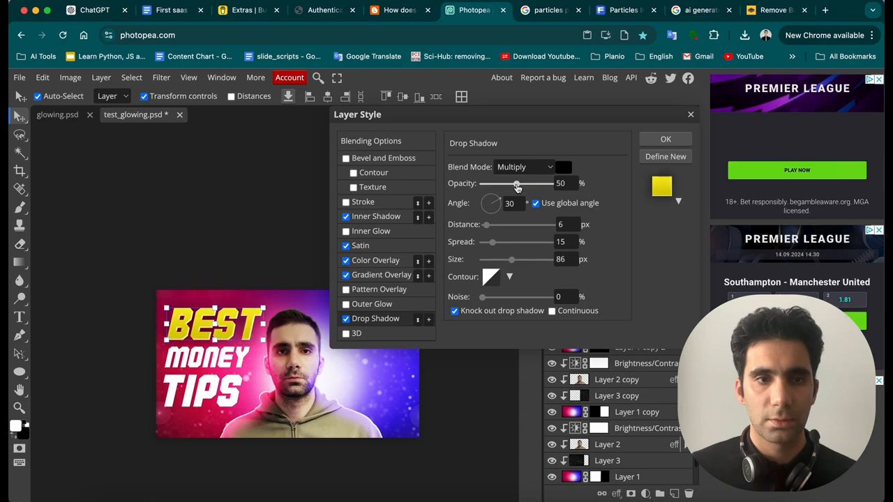
left_click(665, 139)
left_click(290, 247)
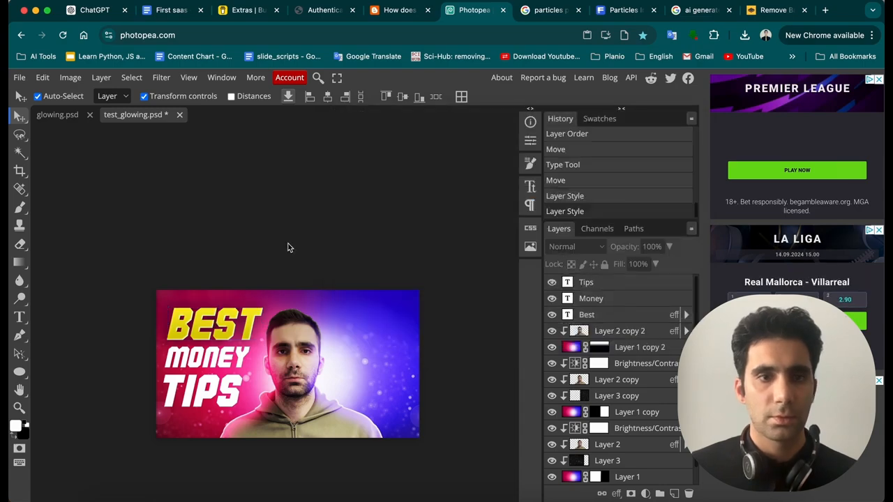
- Copy the layer style of the Best text and paste it onto the Tips text layer
left_click(243, 318)
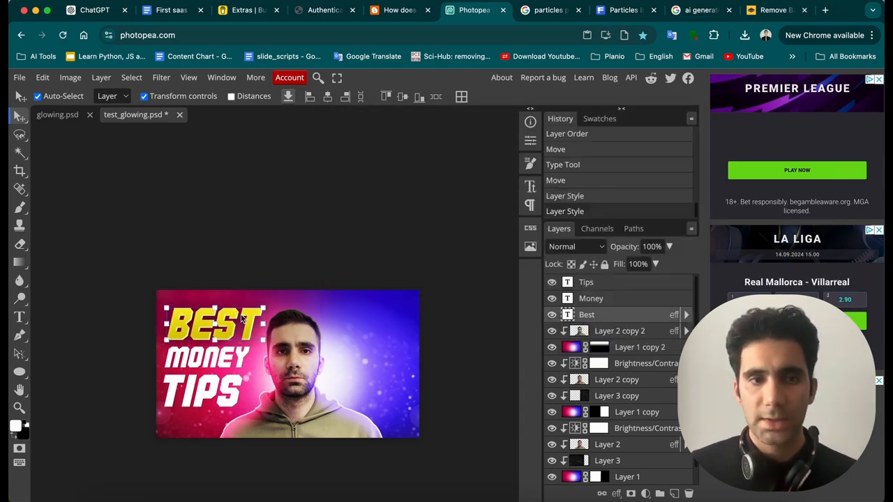
right_click(614, 318)
mouse_move(580, 431)
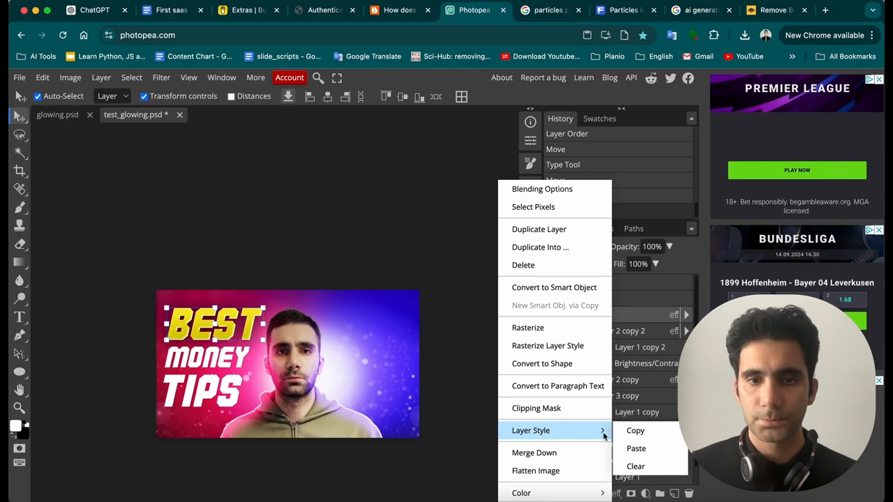
left_click(635, 432)
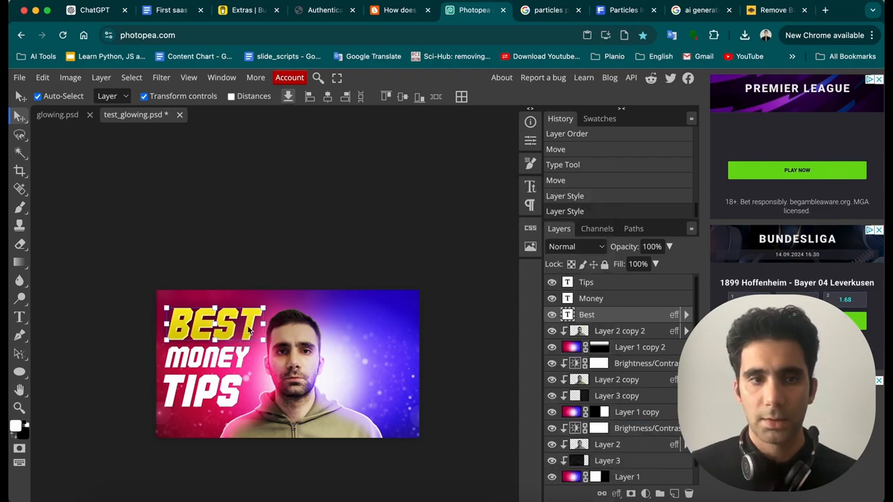
left_click(621, 286)
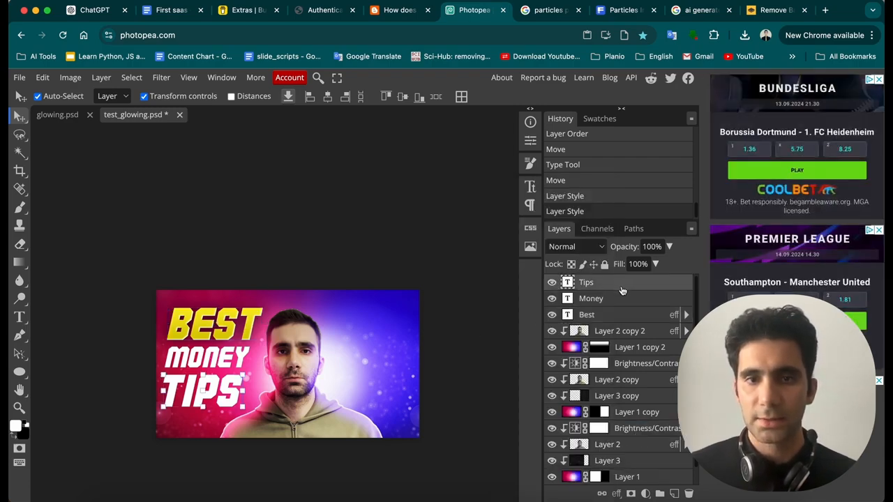
right_click(625, 290)
mouse_move(601, 430)
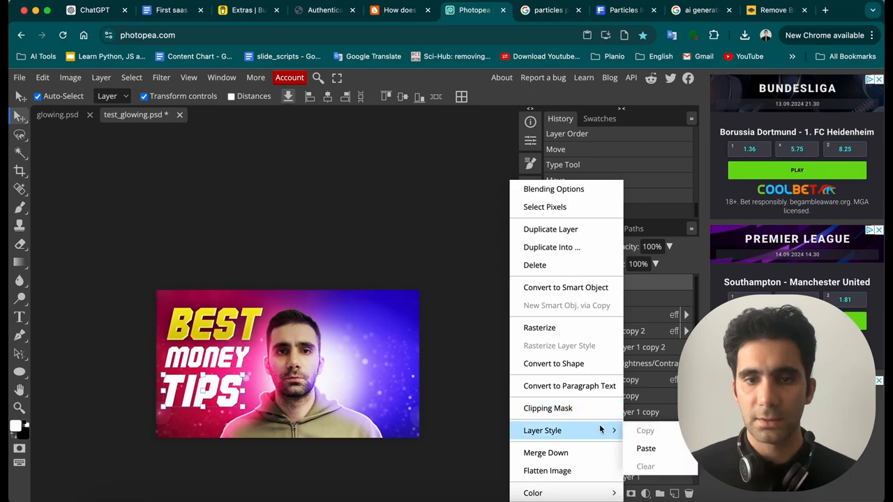
left_click(646, 449)
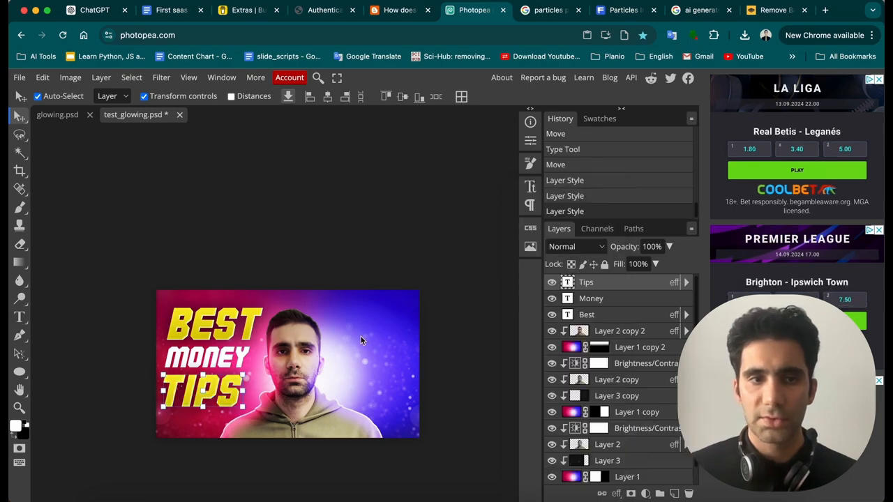
- Paste the copied layer style onto the Money text layer
left_click(603, 301)
right_click(603, 301)
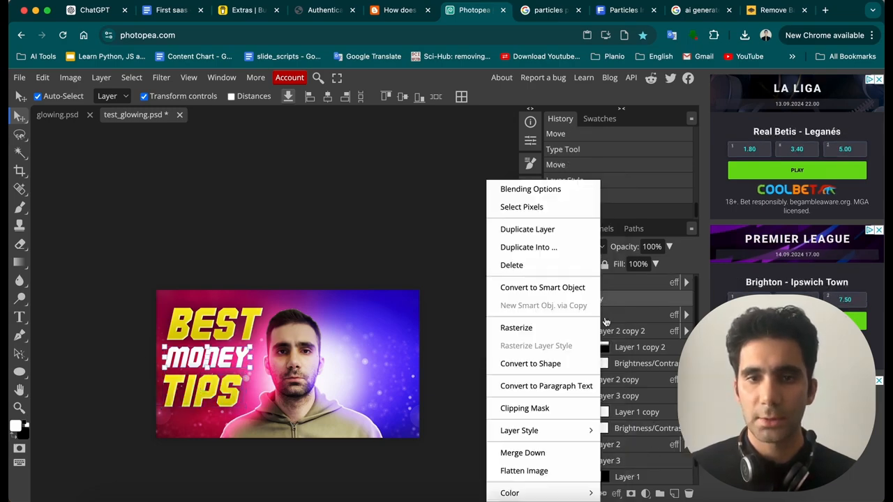
mouse_move(560, 430)
left_click(646, 448)
- Change the Money text's Color Overlay to white, turn off its Satin effect, and apply the layer style
right_click(617, 300)
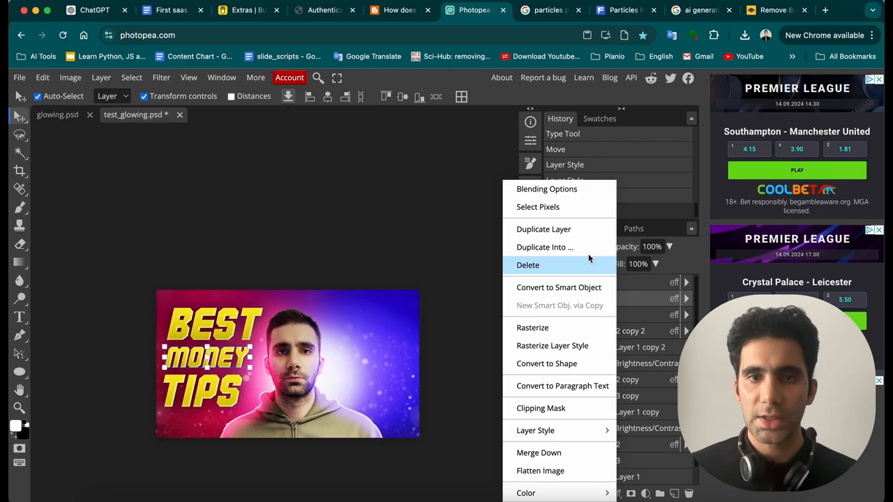
left_click(566, 192)
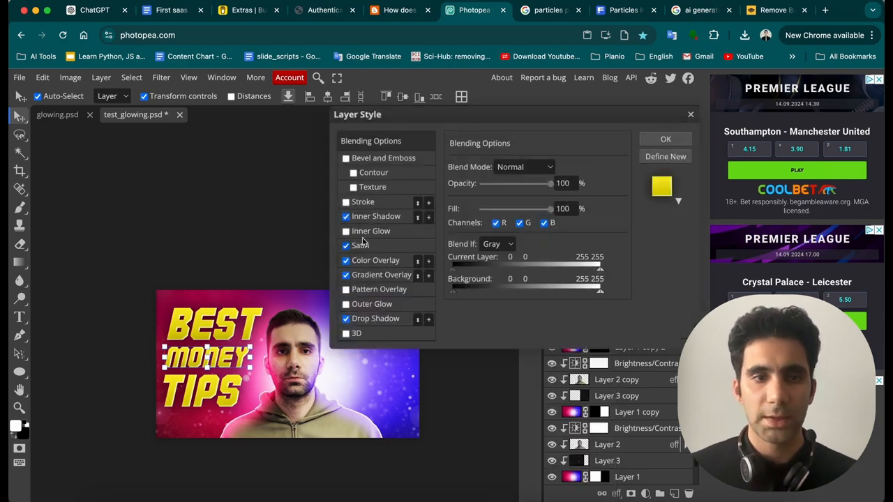
left_click(375, 260)
left_click(593, 184)
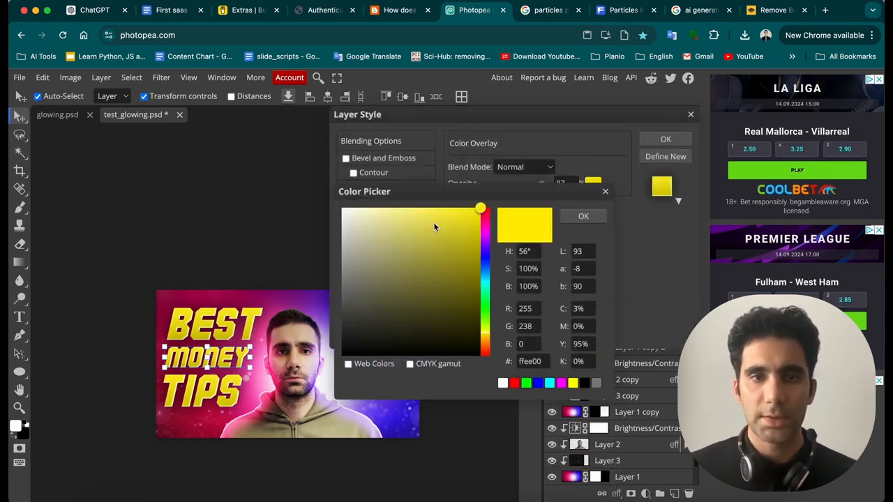
left_click_drag(485, 204, 343, 207)
left_click(583, 217)
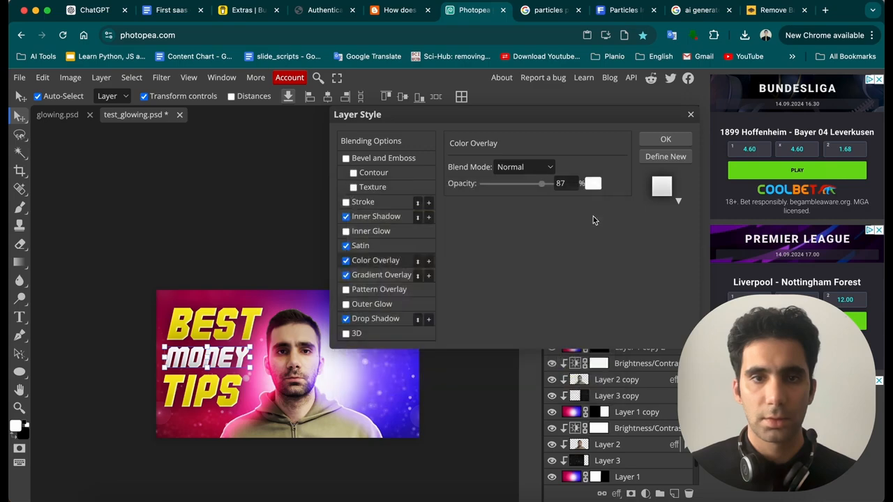
left_click(346, 247)
left_click(665, 139)
left_click(314, 221)
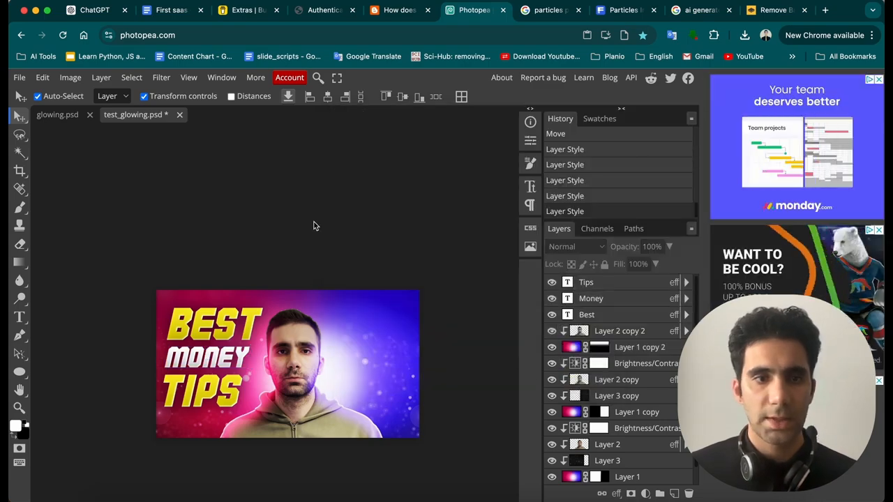
- Compare the thumbnail in test_glowing.psd with the finished example in glowing.psd
scroll(285, 383, "down", 1)
scroll(284, 384, "up", 1)
scroll(284, 383, "left", 1)
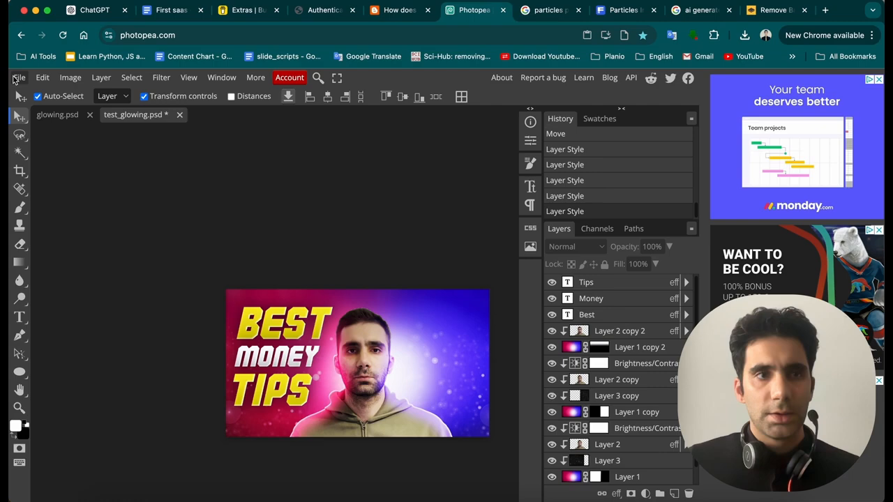
left_click(58, 116)
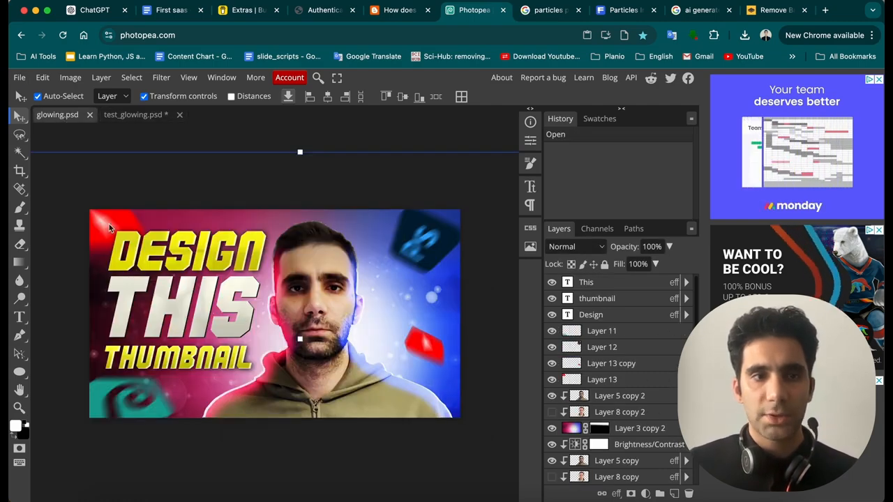
left_click(133, 115)
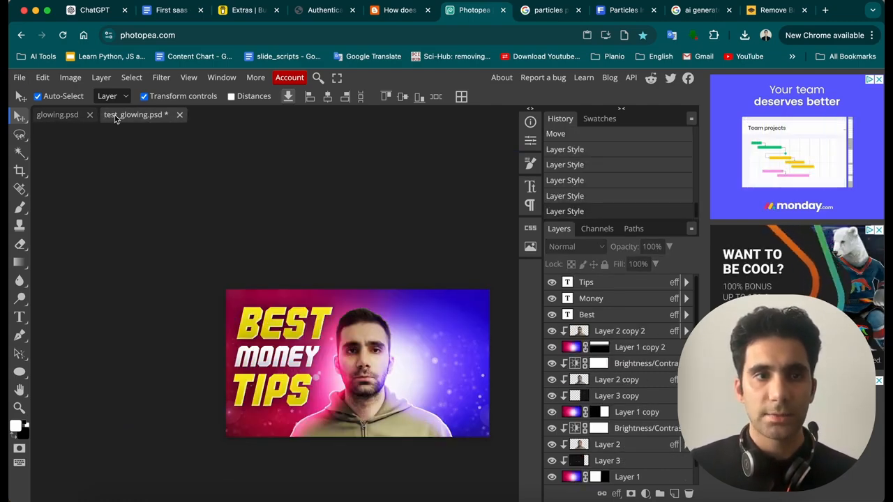
scroll(411, 336, "up", 1)
scroll(410, 337, "down", 2)
scroll(410, 336, "left", 2)
scroll(409, 355, "right", 2)
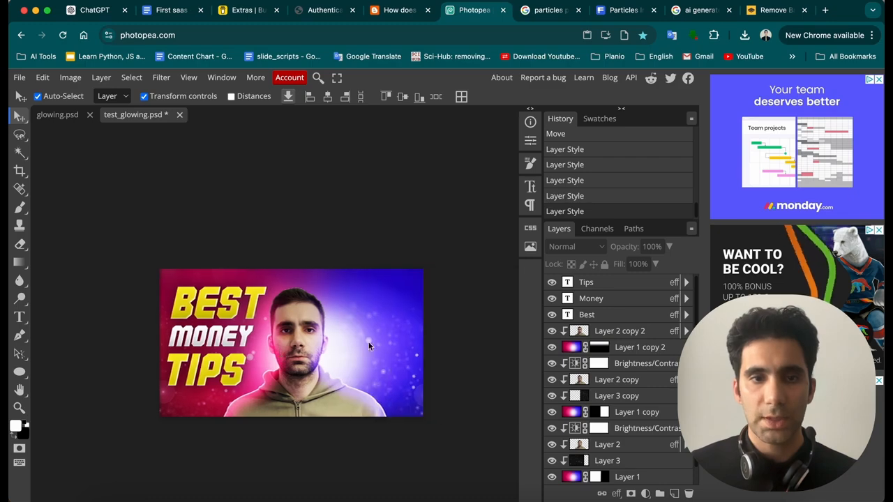
- Open a new browser tab and search Google Images for "money icon"
left_click(825, 9)
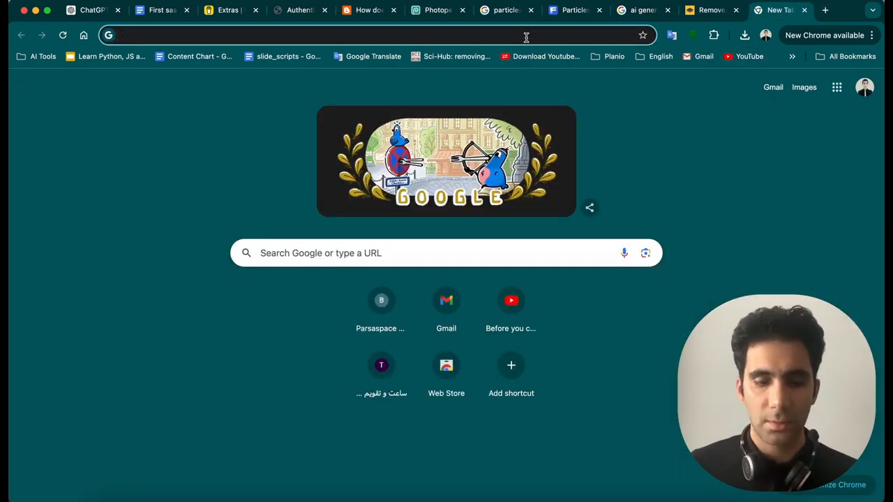
type("p")
key("BackSpace")
key("BackSpace")
type("om")
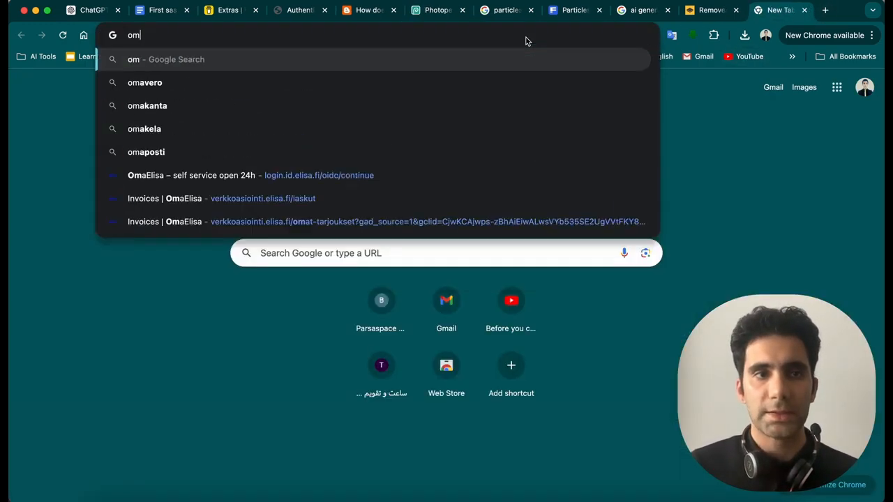
key("BackSpace")
key("BackSpace")
type("money icon")
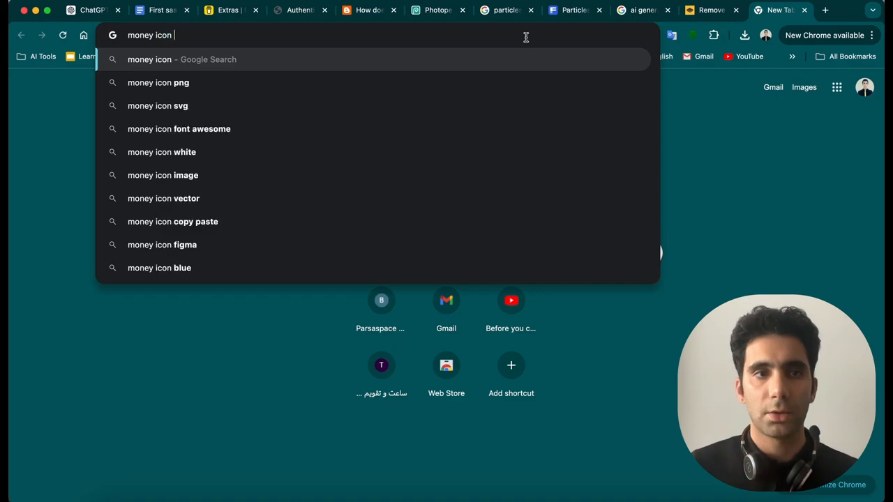
key("Return")
- Copy the orange money bag image with the green dollar badge and paste it into test_glowing.psd in Photopea
scroll(327, 258, "down", 5)
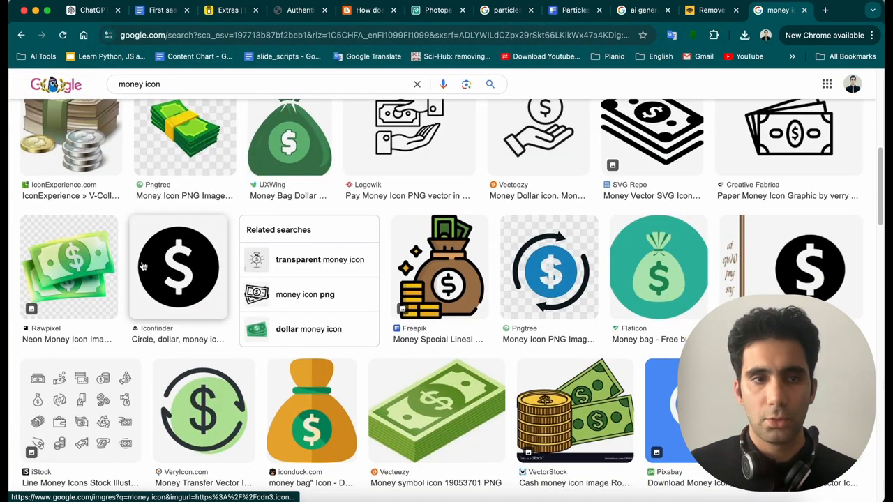
scroll(359, 349, "down", 3)
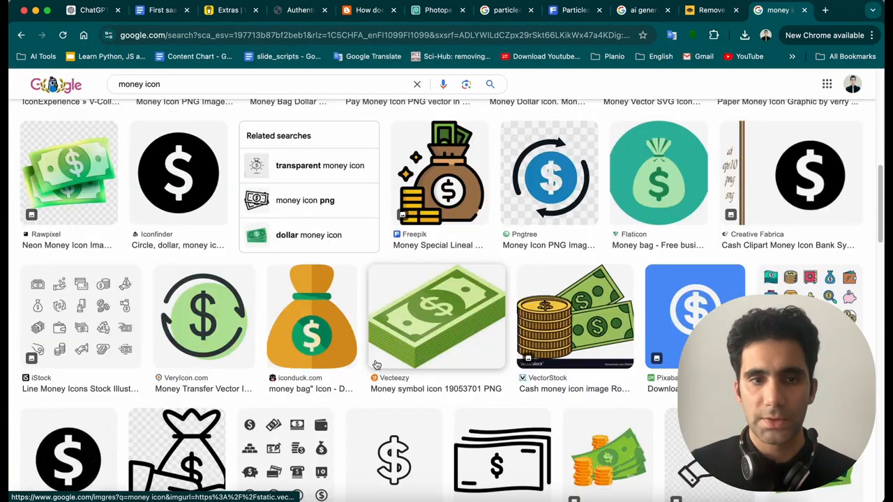
left_click(320, 330)
right_click(653, 202)
left_click(691, 365)
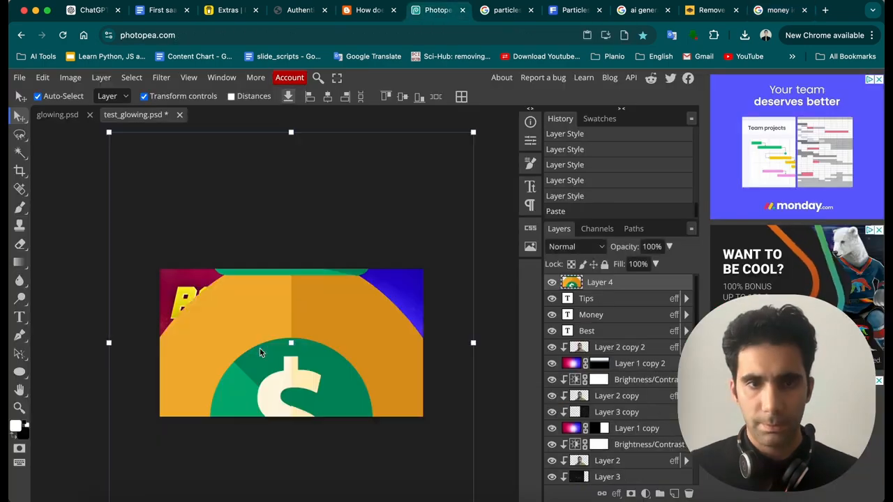
- Scale the money bag down to about 12.5%, rotate it about 24°, narrow it, and place it in the thumbnail's upper-right corner
scroll(351, 408, "right", 3)
scroll(342, 408, "left", 2)
scroll(320, 406, "down", 5)
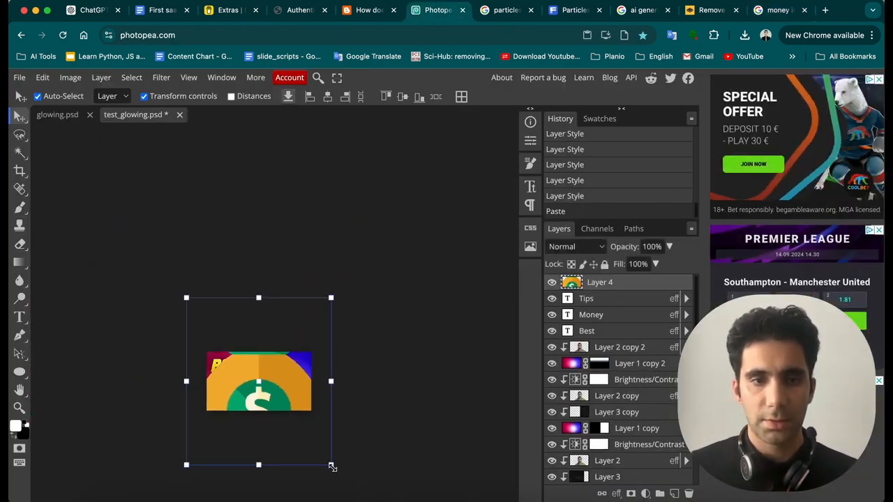
left_click_drag(332, 467, 267, 334)
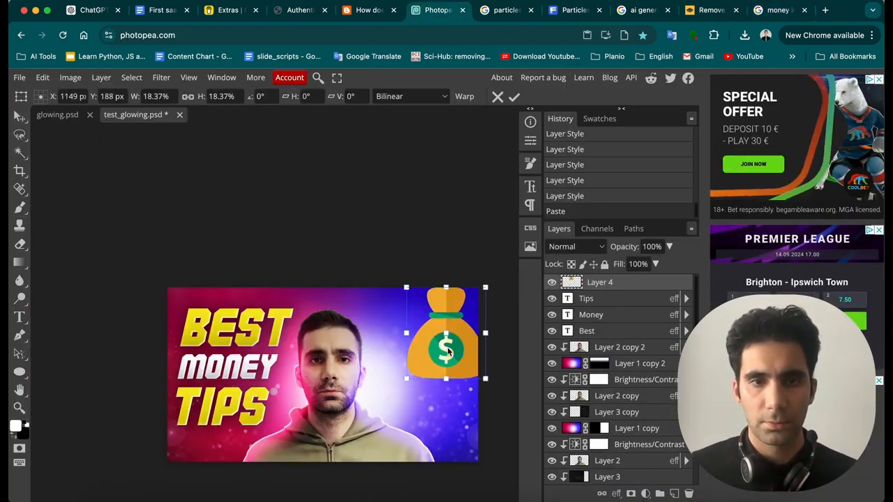
left_click_drag(445, 340, 416, 337)
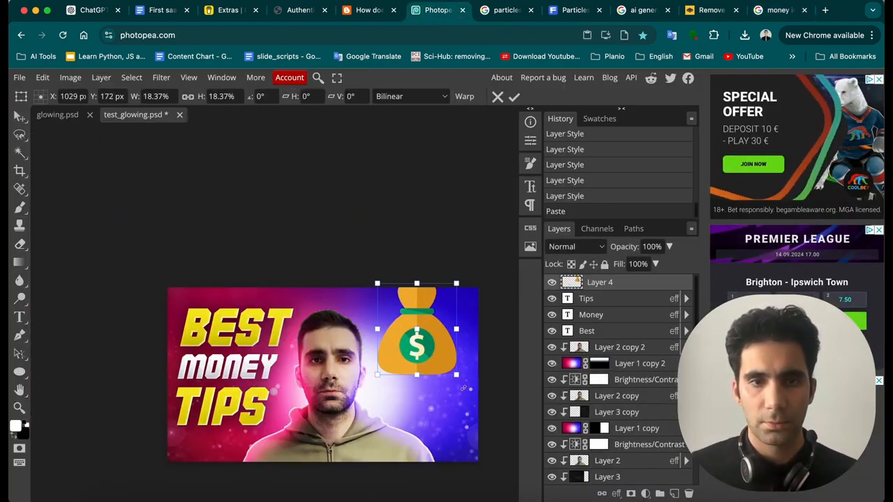
left_click_drag(443, 283, 459, 287)
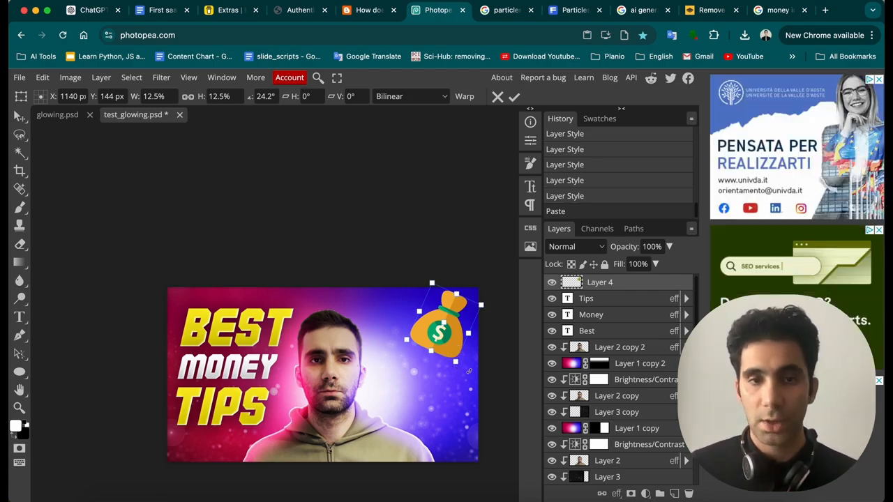
left_click_drag(446, 368, 448, 343)
left_click_drag(406, 314, 420, 313)
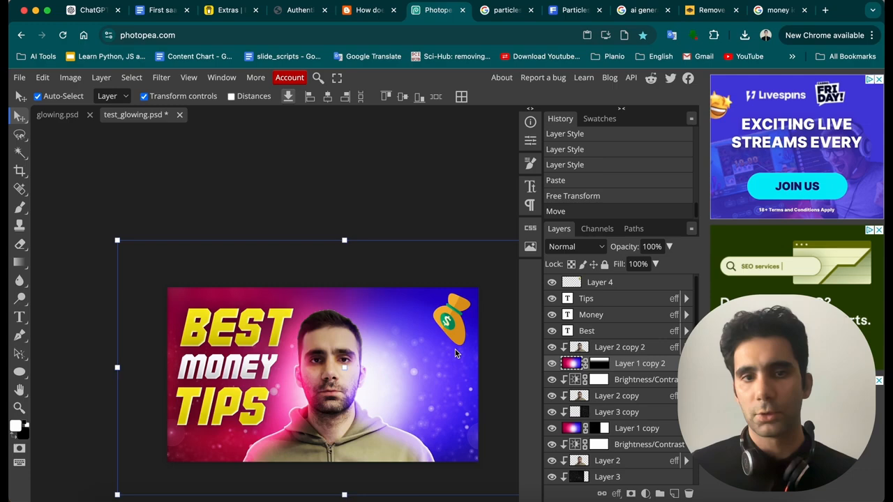
- Apply a Motion Blur with a 0° angle and 10 px distance to the money bag layer
left_click(456, 336)
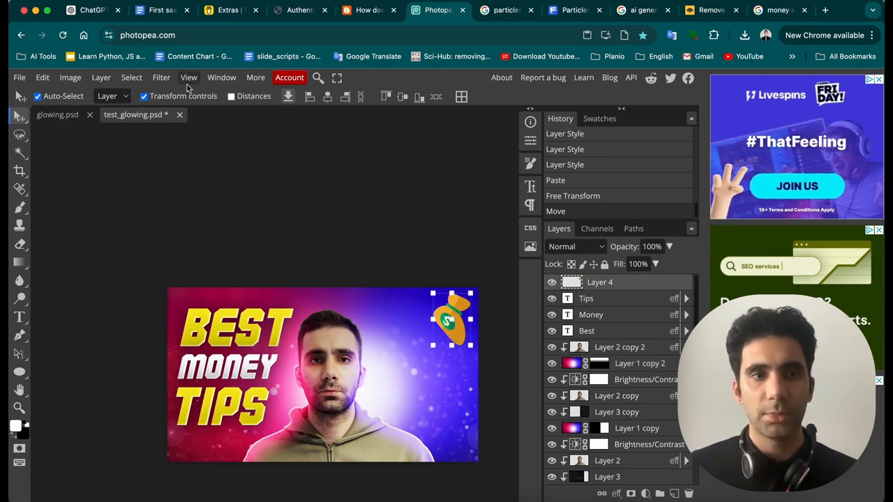
left_click(161, 77)
mouse_move(227, 231)
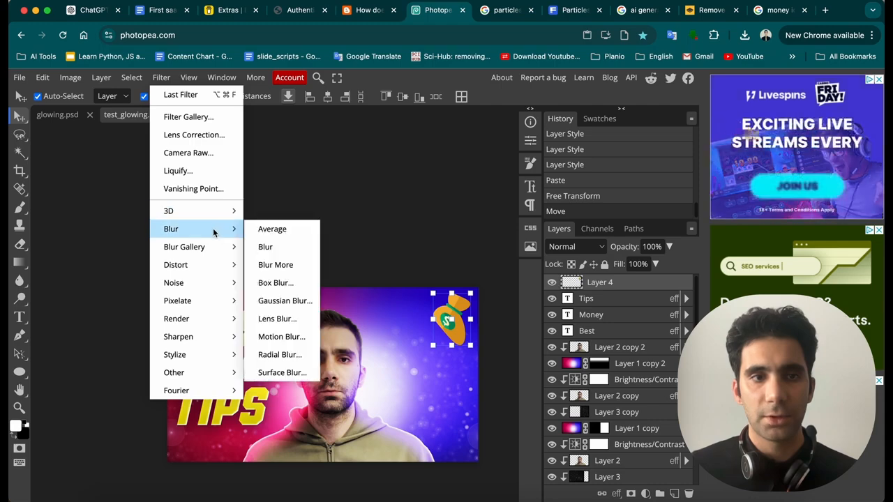
left_click(290, 336)
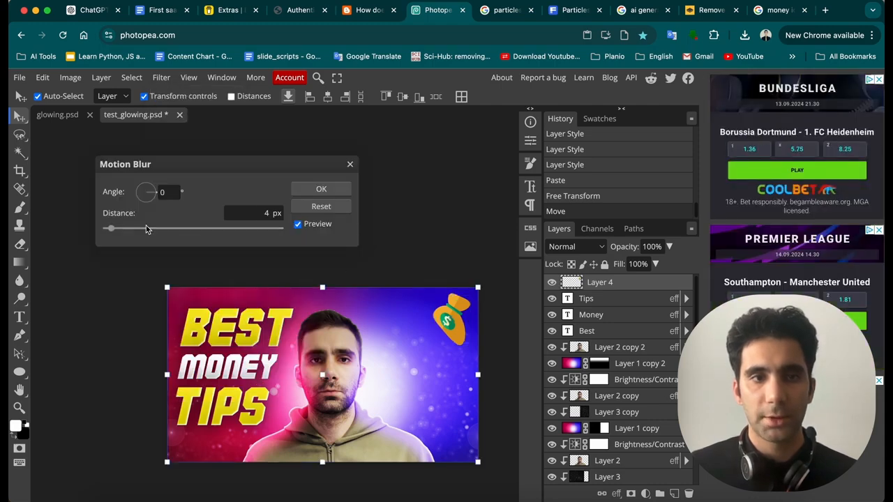
left_click_drag(111, 228, 123, 233)
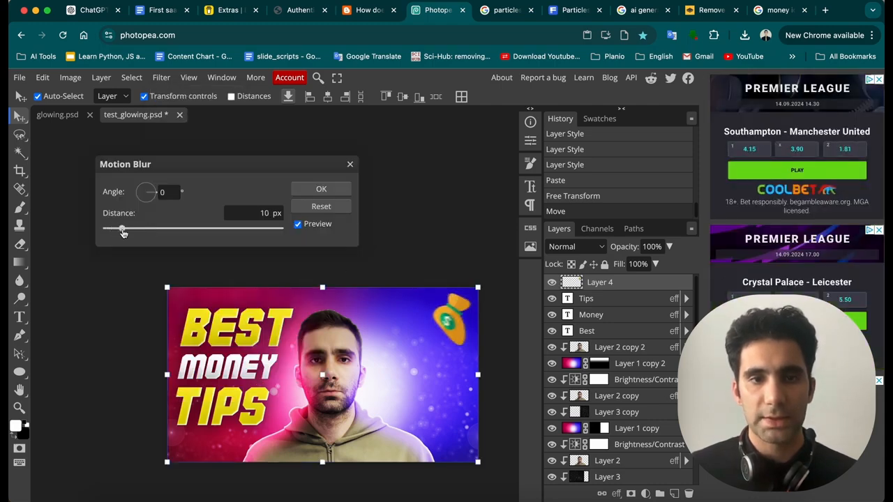
key("Return")
- Enlarge the money bag and reposition it so the thumbnail's upper-right corner crops its edges
left_click_drag(446, 326, 429, 341)
key("ctrl+t")
left_click(21, 117)
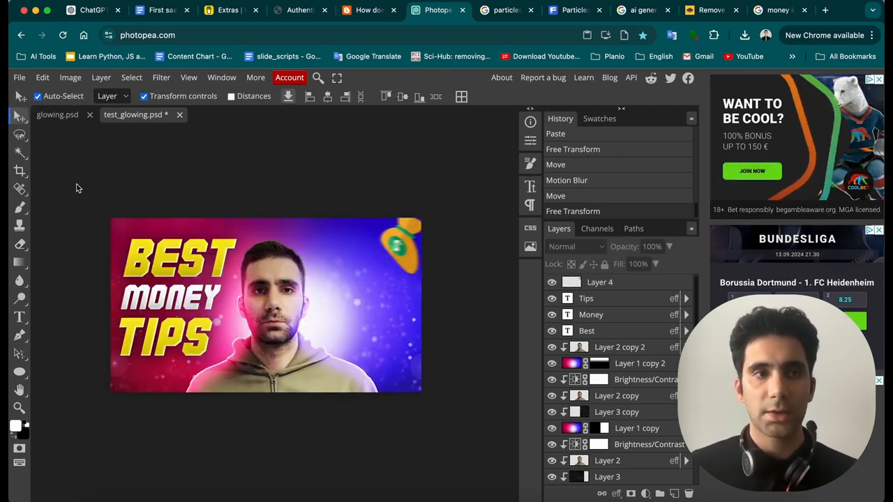
- Search Google Images for "youtube icon transparent", paste the red play button icon into test_glowing.psd, and place it right of the portrait
left_click(59, 114)
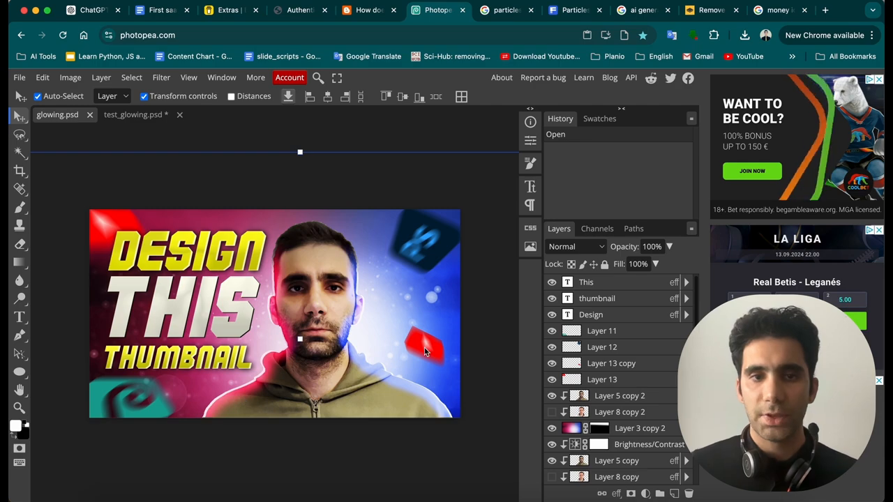
left_click(122, 116)
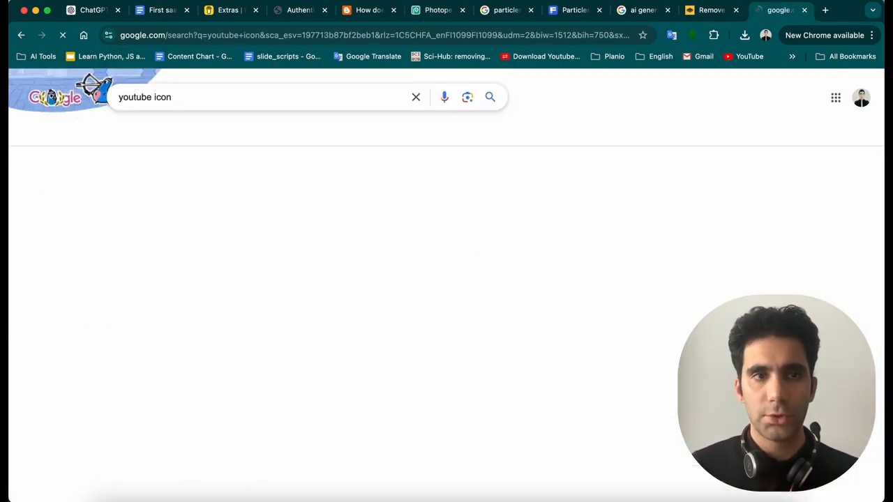
type("transparent")
key("Return")
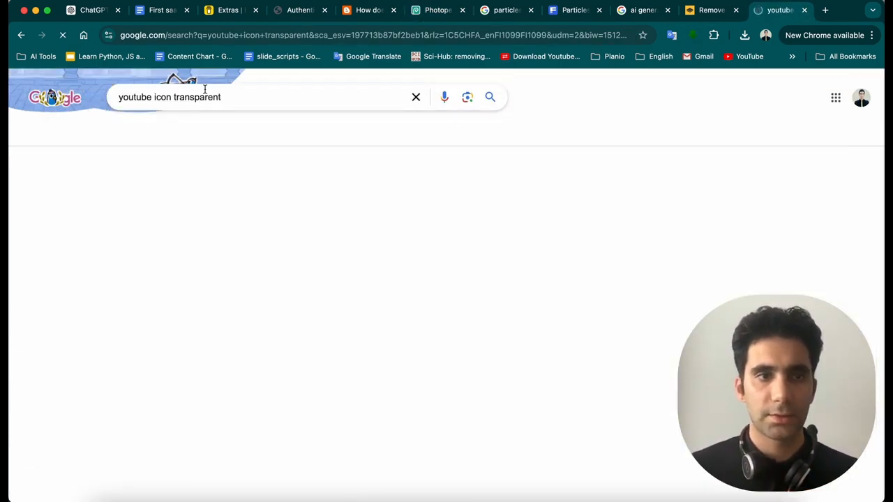
left_click(427, 11)
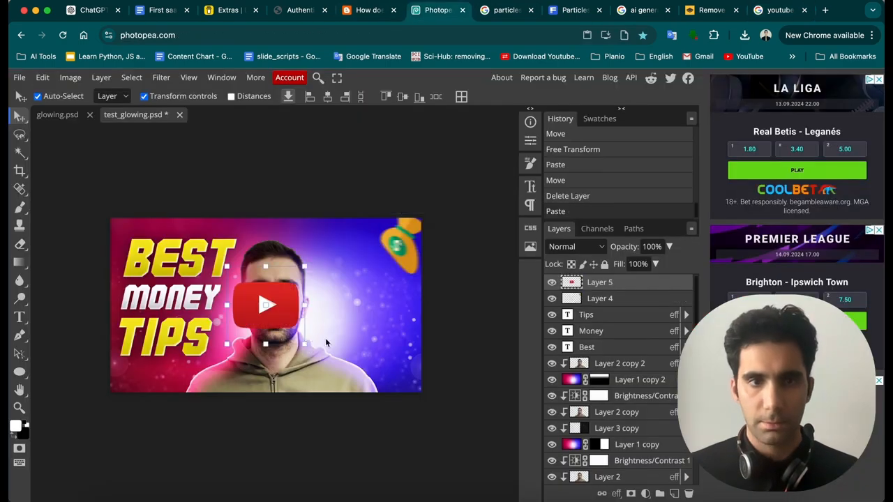
left_click_drag(267, 325, 369, 331)
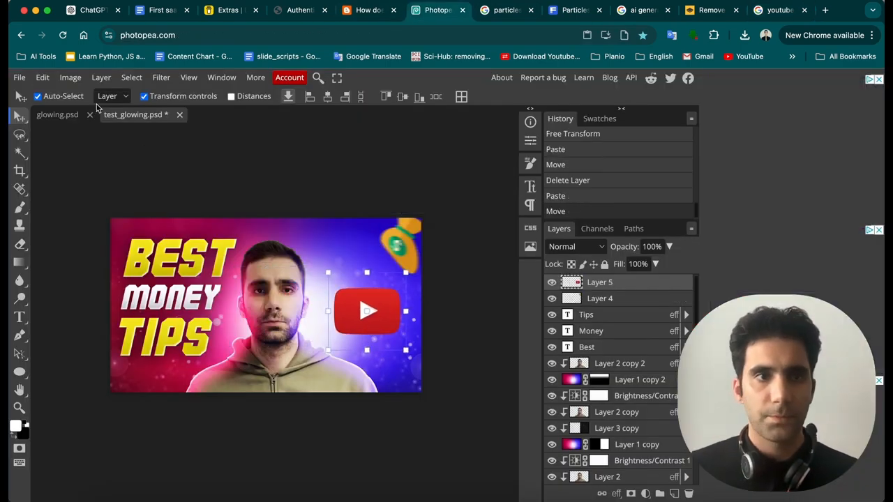
- Apply a Motion Blur with a 0° angle and about 46 px distance to the YouTube icon
left_click(161, 77)
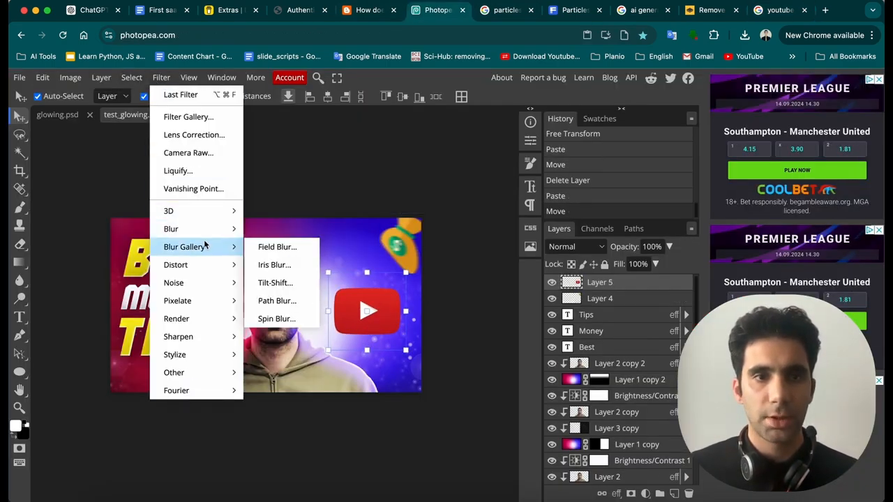
left_click(285, 337)
left_click_drag(111, 232, 175, 233)
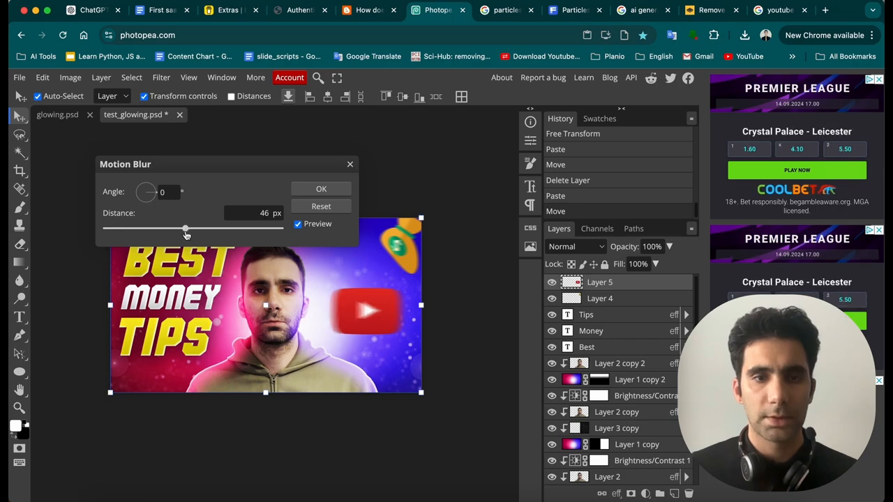
left_click(321, 189)
- Shrink the YouTube icon, skew and rotate it by about 17°, and place it beside the portrait under the money bag
left_click_drag(415, 341, 357, 291)
left_click_drag(390, 336, 388, 328)
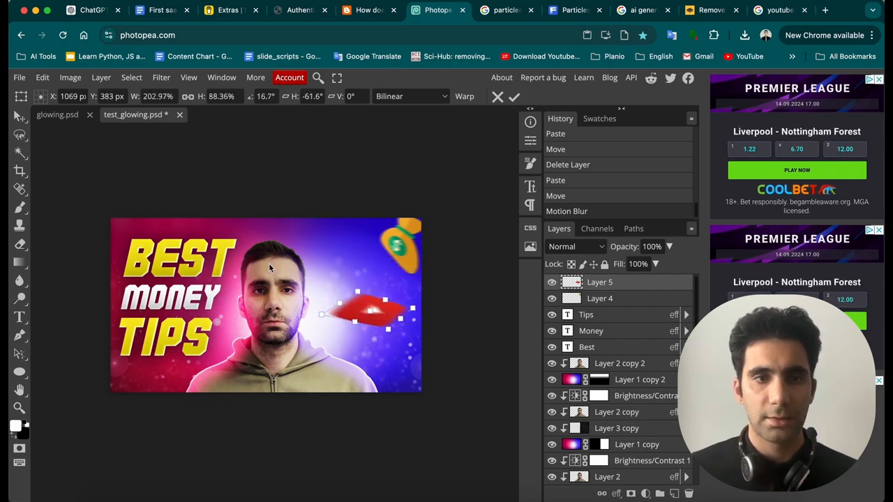
key("Return")
left_click_drag(328, 293, 375, 322)
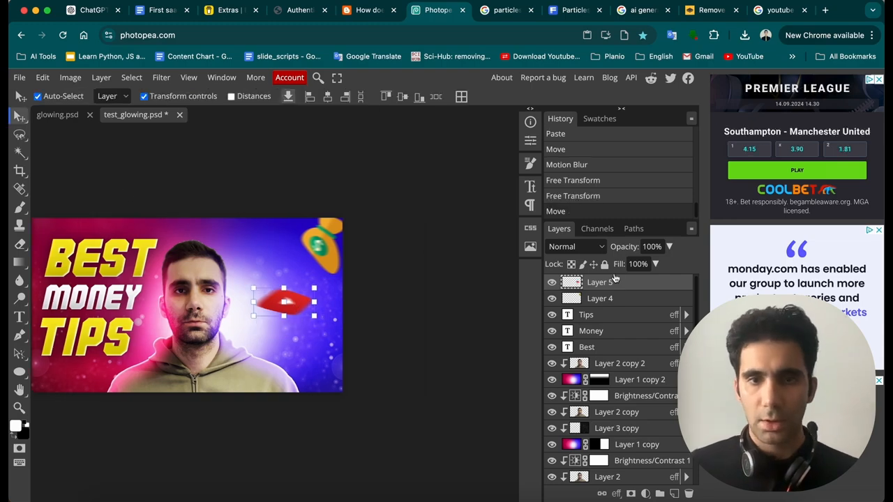
- Duplicate the YouTube icon, enlarge the copy to about 151% in the thumbnail's upper-left corner, and move it beneath the "Best" text layer
right_click(614, 282)
left_click(551, 227)
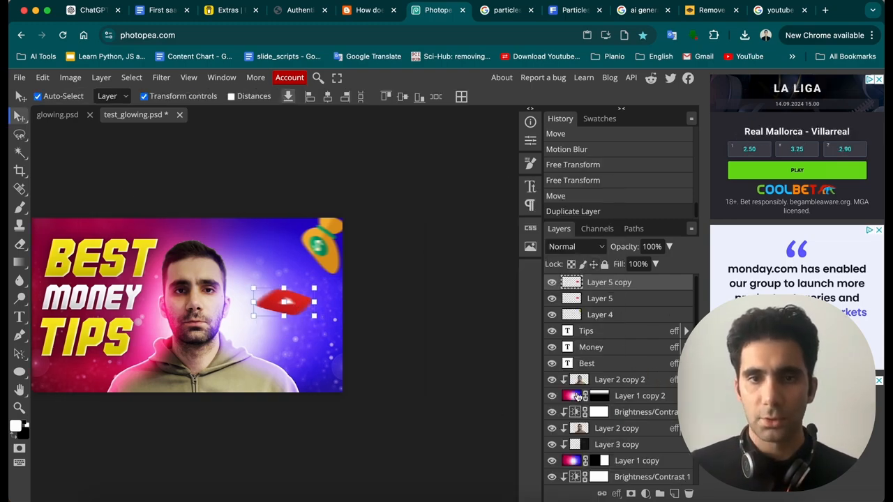
scroll(466, 381, "left", 3)
left_click_drag(412, 315, 196, 253)
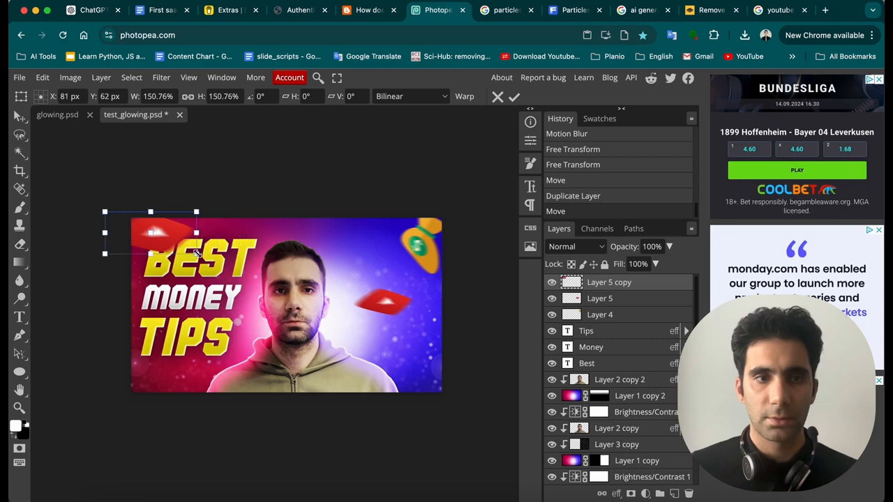
left_click_drag(609, 282, 623, 377)
left_click(300, 181)
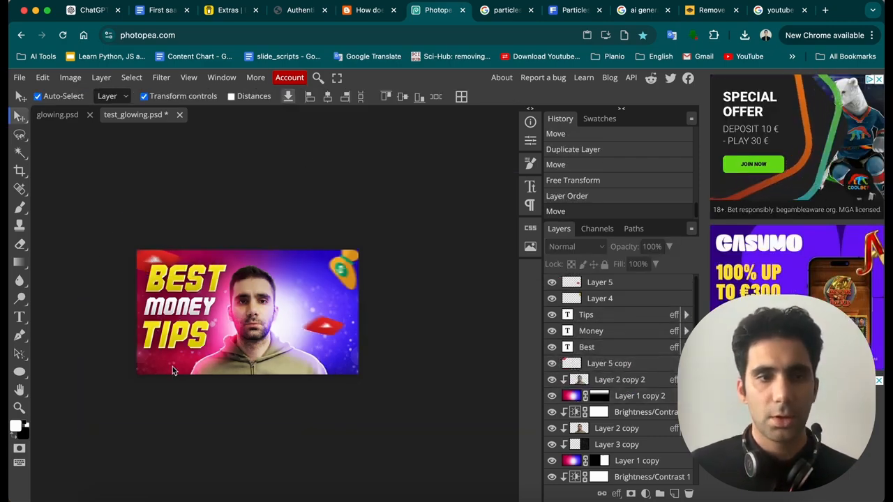
- Examine the whole thumbnail composition at several zoom levels, including the text, portrait and blurred icons
scroll(163, 375, "left", 3)
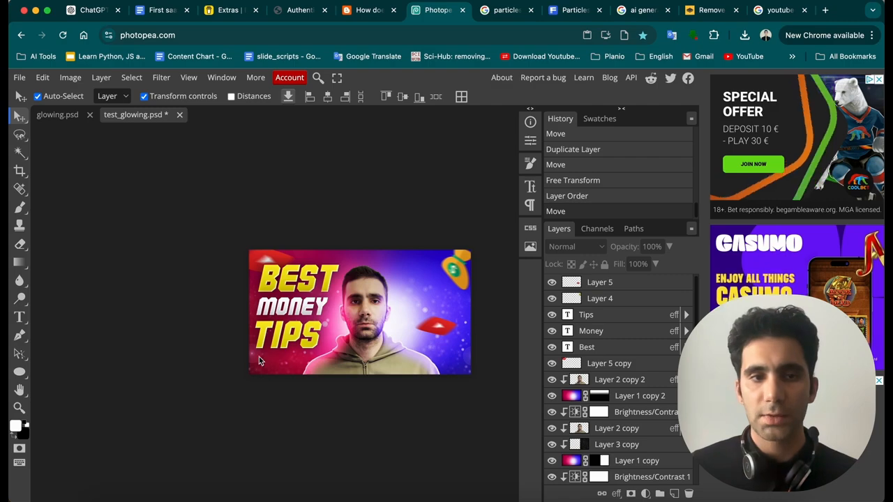
scroll(292, 371, "right", 2)
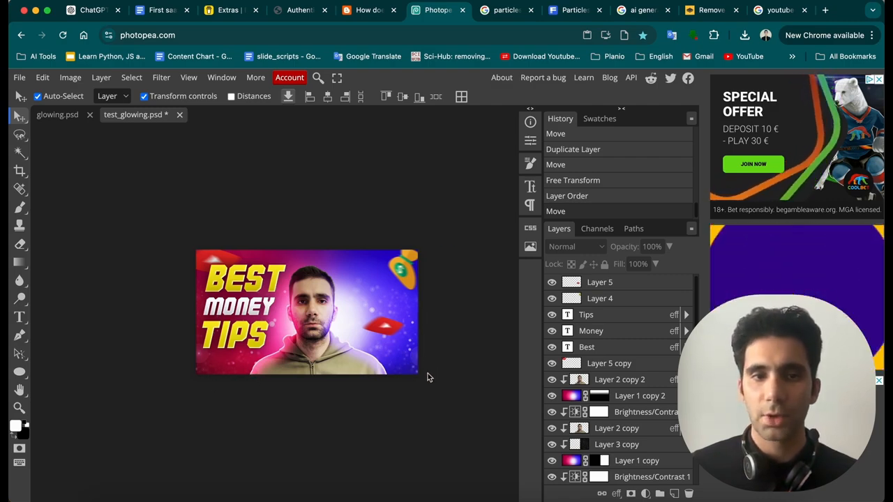
scroll(353, 270, "up", 5)
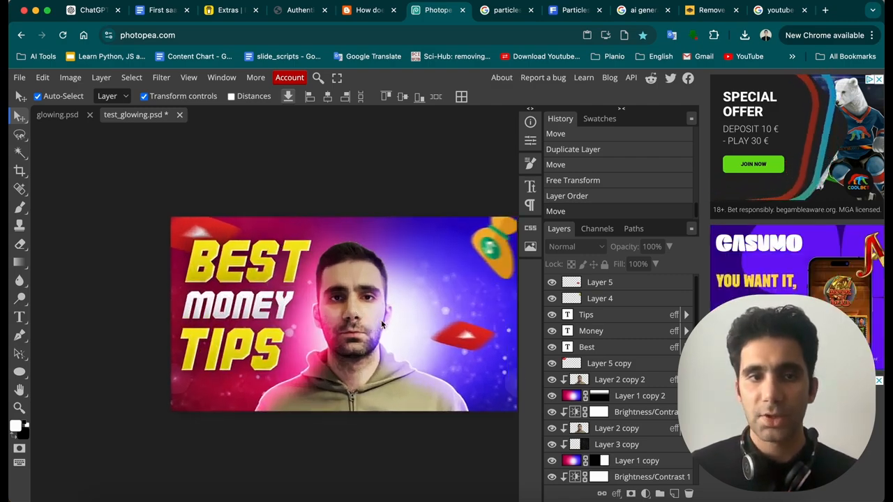
scroll(381, 320, "right", 3)
scroll(310, 328, "down", 1)
scroll(320, 328, "left", 1)
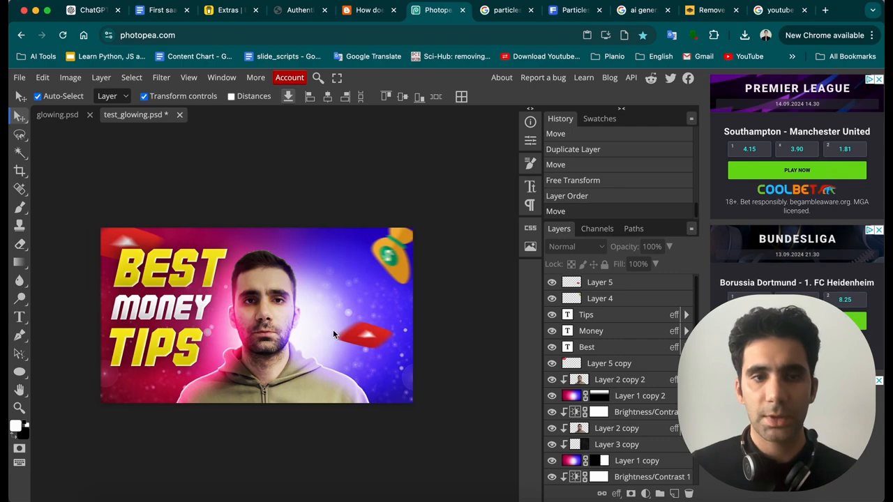
scroll(334, 329, "down", 1)
scroll(333, 333, "down", 1)
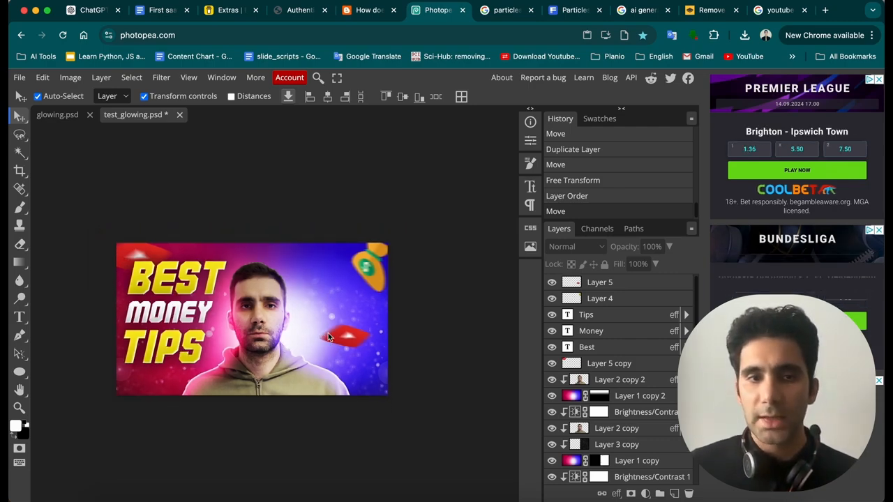
scroll(332, 336, "left", 2)
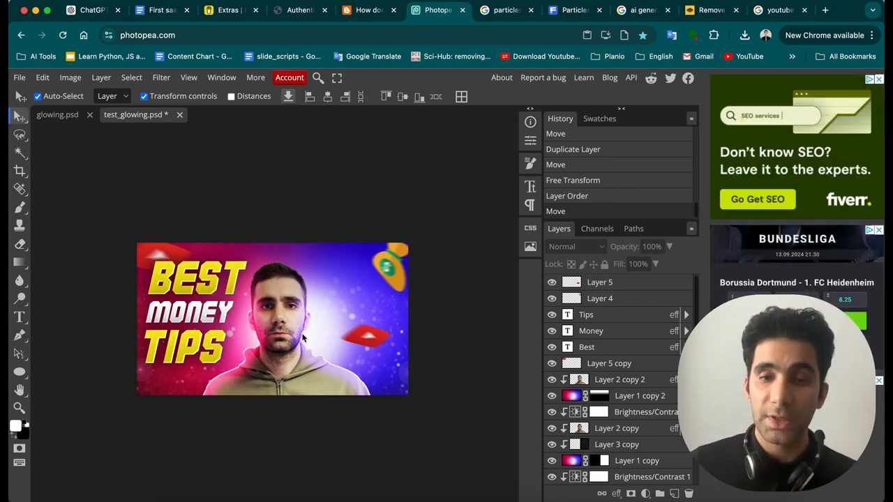
scroll(316, 330, "left", 5)
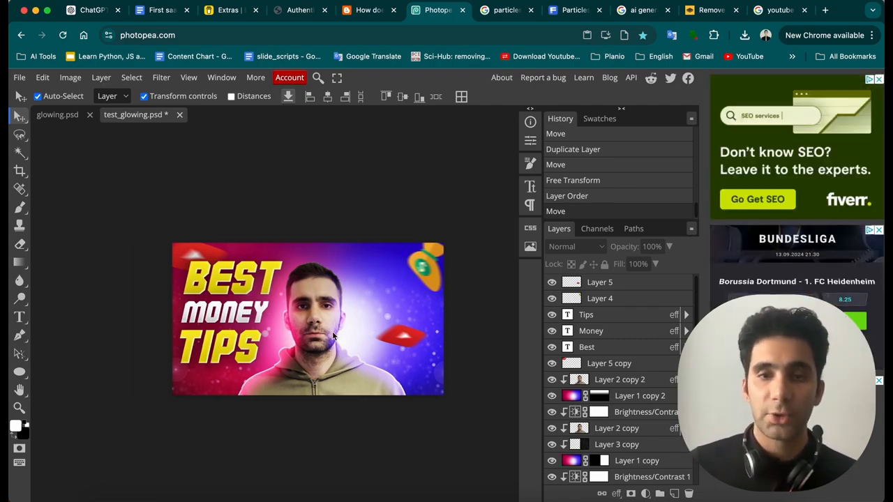
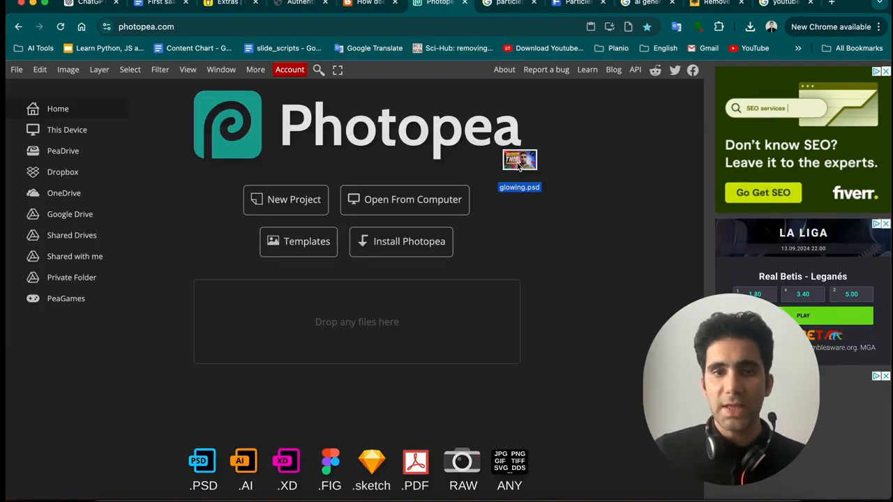
- Open glowing.psd in Photopea and review its layer stack from the text layers to the background
left_click_drag(523, 167, 379, 109)
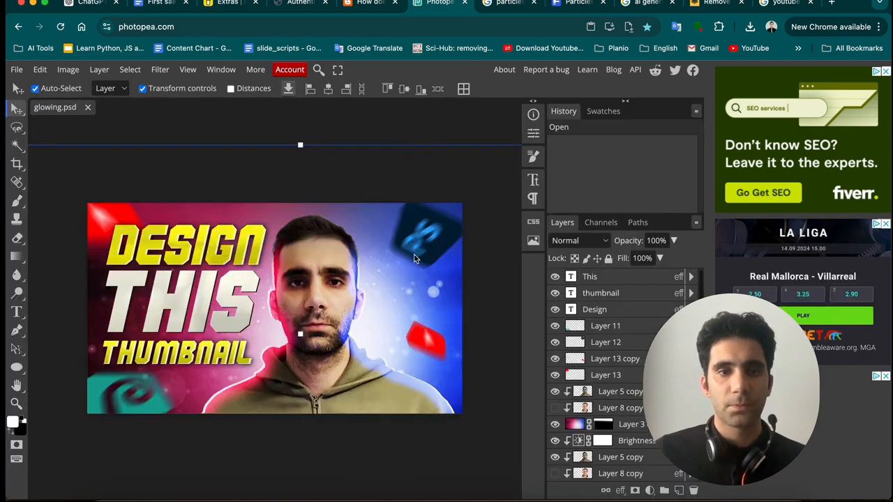
scroll(419, 279, "up", 3)
scroll(444, 305, "down", 4)
scroll(445, 306, "left", 2)
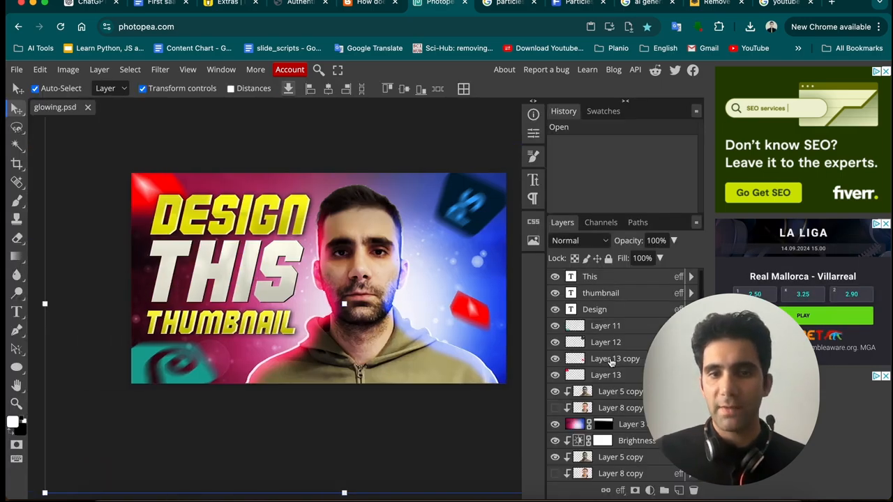
scroll(611, 361, "down", 5)
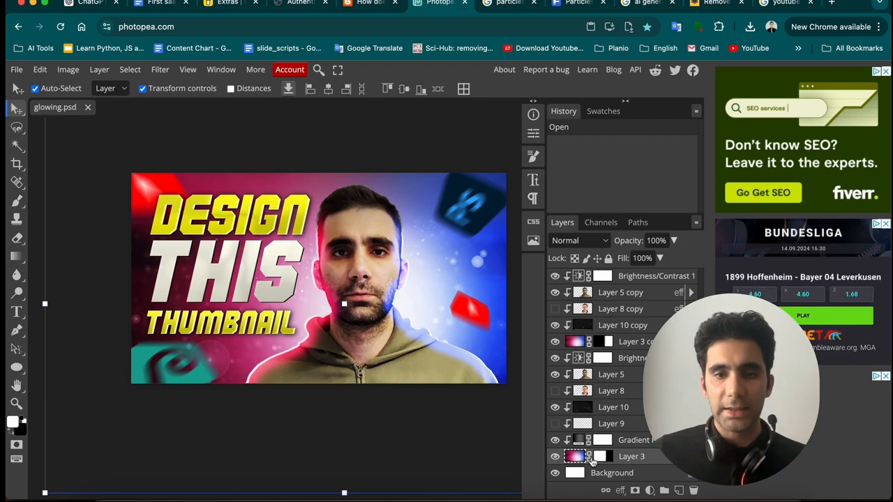
scroll(436, 342, "right", 3)
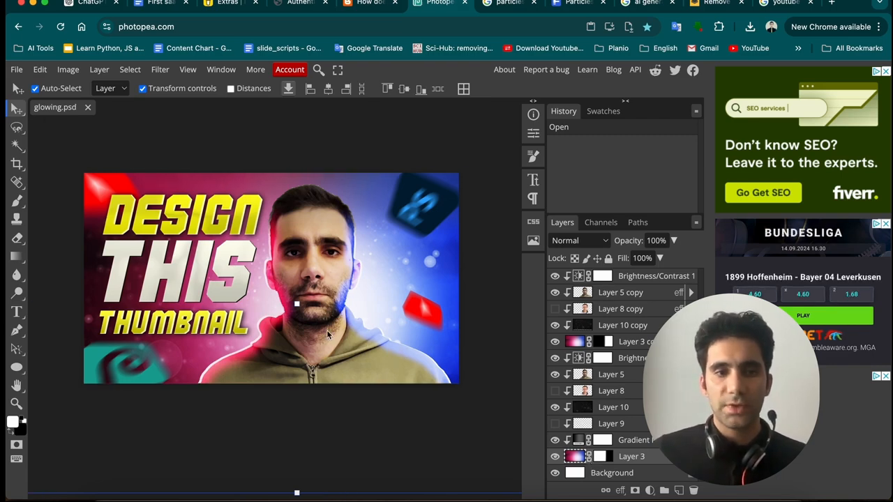
scroll(315, 328, "left", 3)
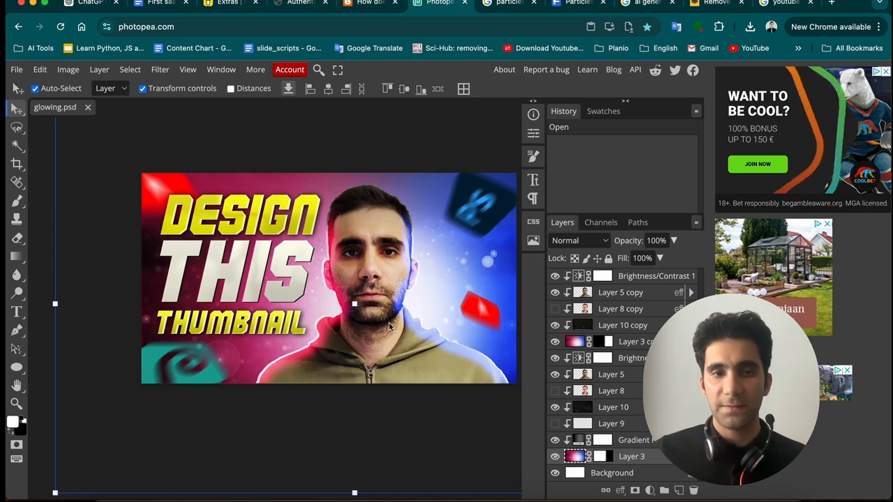
scroll(389, 322, "right", 3)
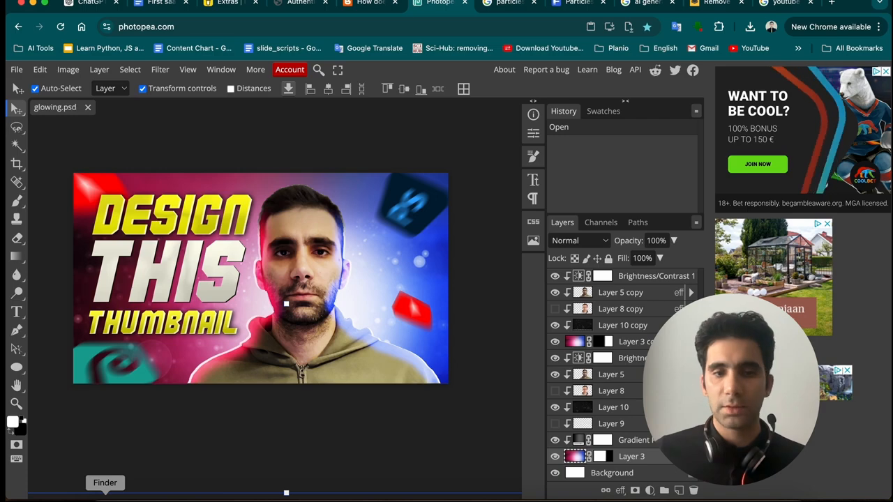
- Open the selfie photo with the yellow T-shirt as a separate document beside glowing.psd
left_click(104, 497)
left_click_drag(358, 110, 270, 110)
scroll(317, 308, "right", 1)
scroll(328, 307, "left", 3)
scroll(335, 308, "right", 3)
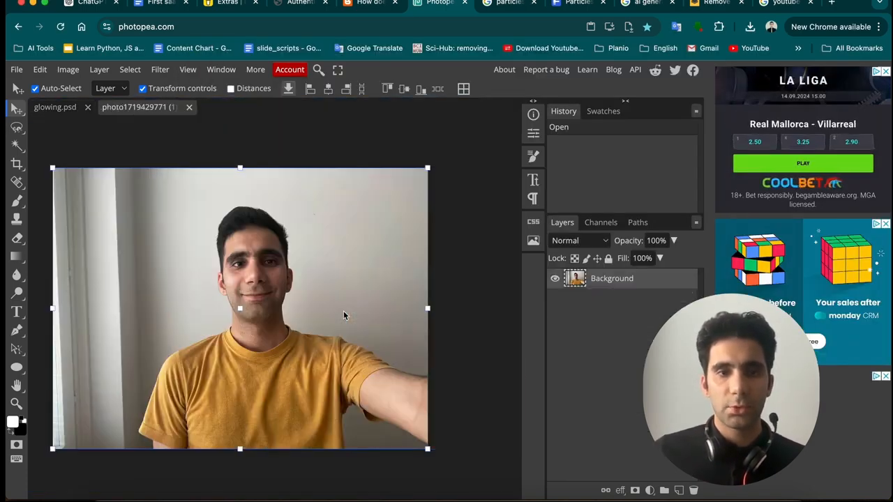
scroll(310, 321, "up", 3)
- Trace the man's head and yellow T-shirt with the Magnetic Lasso, closing the selection at the shoulder and leaving out the outstretched arm
left_click(19, 130)
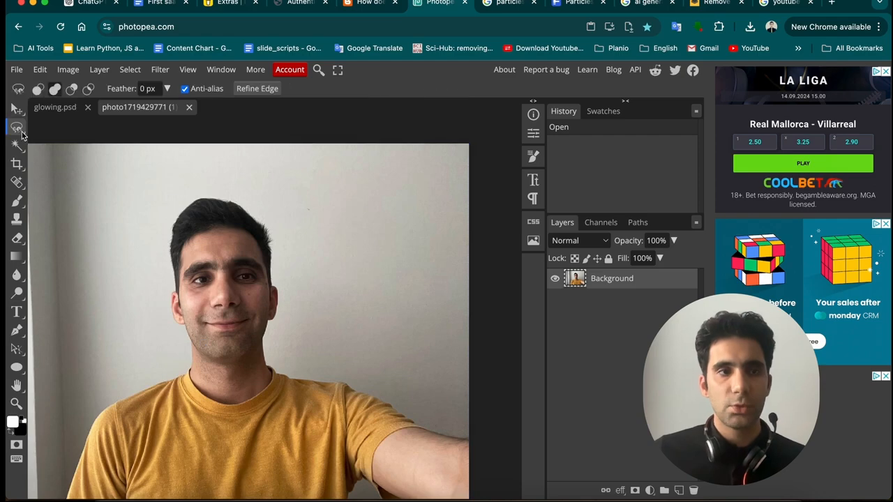
right_click(20, 130)
left_click(162, 125)
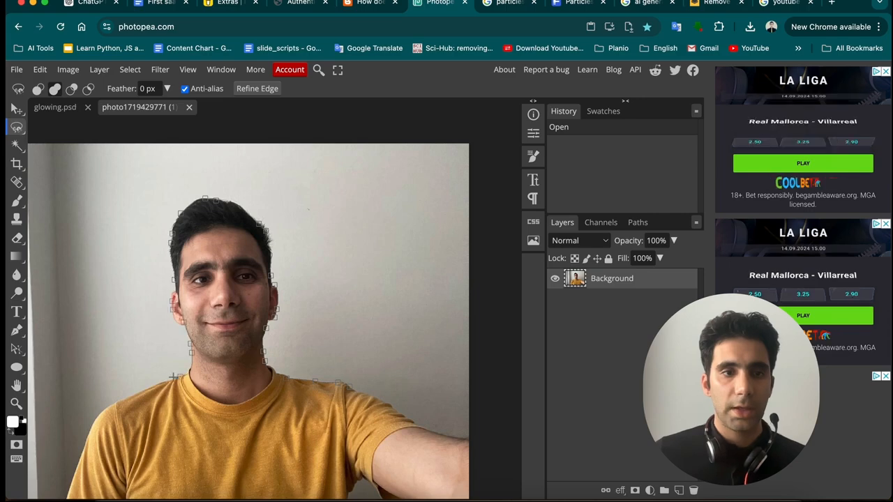
scroll(82, 429, "down", 3)
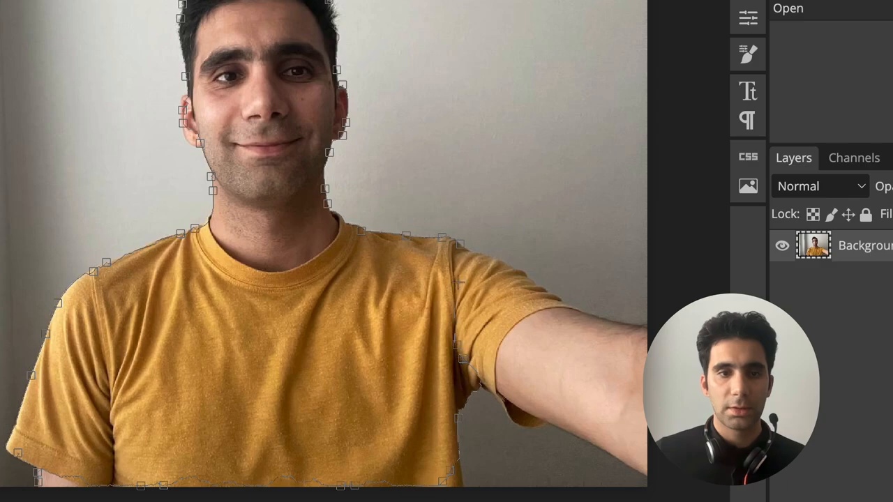
left_click(458, 244)
scroll(366, 292, "up", 2)
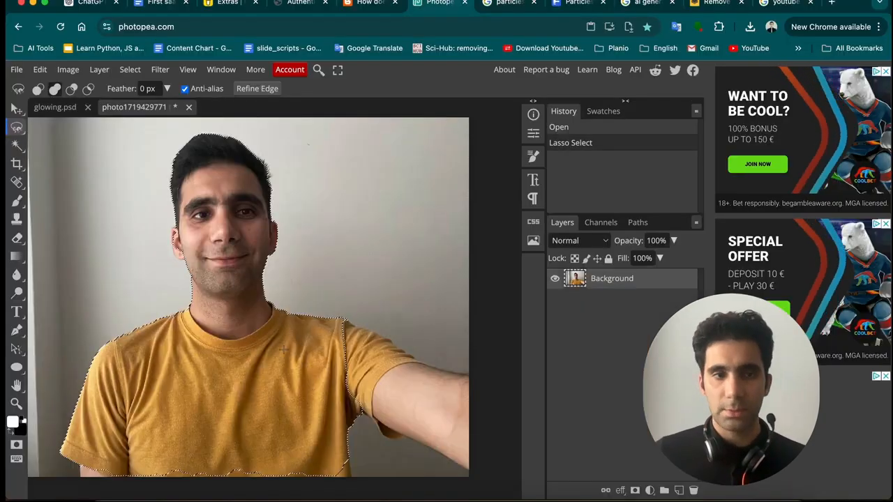
- Copy the selected figure onto its own new layer and hide the Background layer
key("ctrl+c")
key("ctrl+v")
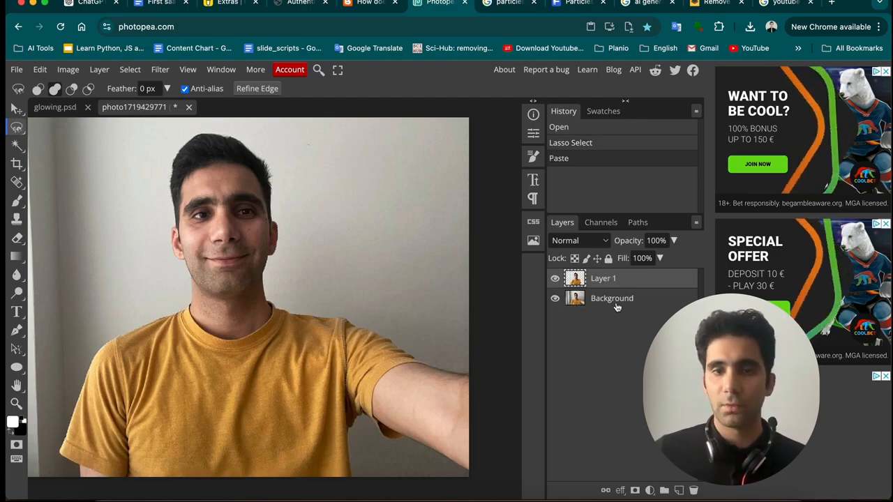
left_click(556, 298)
scroll(311, 336, "right", 1)
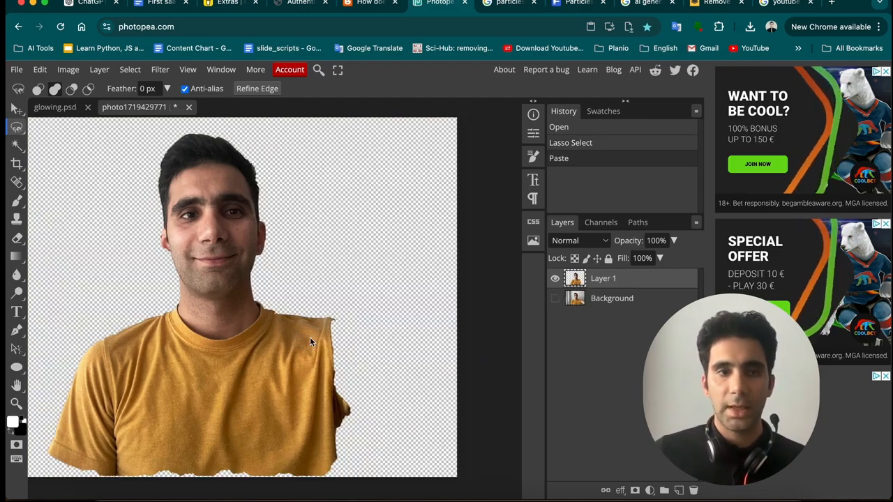
- Examine the edges of the lassoed cut-out against the transparent background
scroll(312, 336, "left", 3)
scroll(312, 336, "down", 3)
scroll(305, 330, "right", 3)
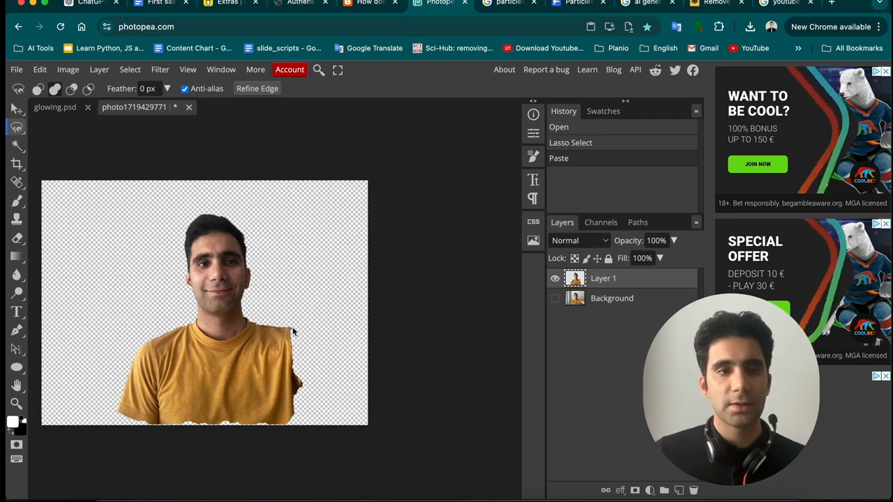
scroll(305, 329, "left", 5)
scroll(305, 329, "right", 2)
scroll(373, 337, "down", 3)
scroll(377, 339, "up", 4)
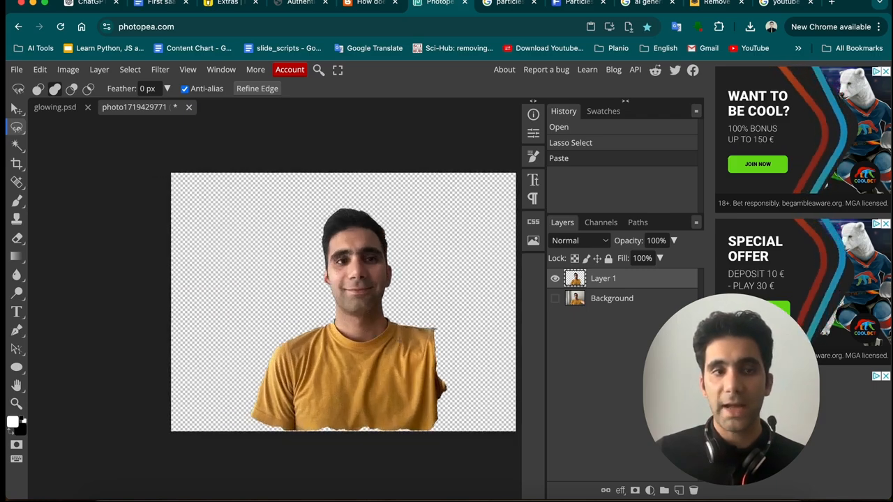
scroll(401, 343, "right", 4)
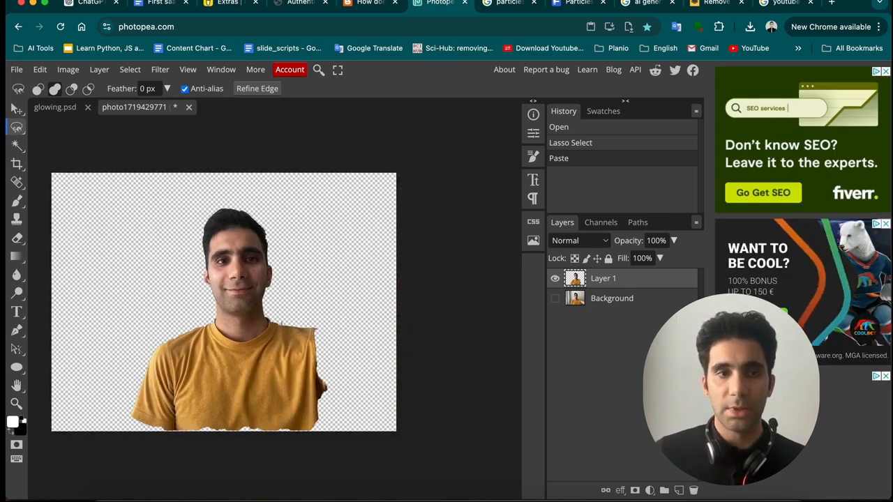
- Switch to remove.bg, return to its home page and upload the photo for automatic background removal
left_click(715, 4)
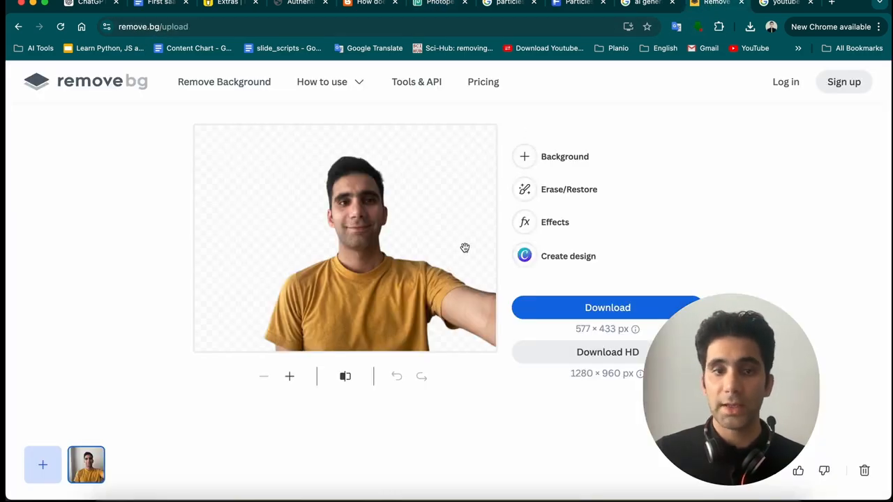
left_click(107, 87)
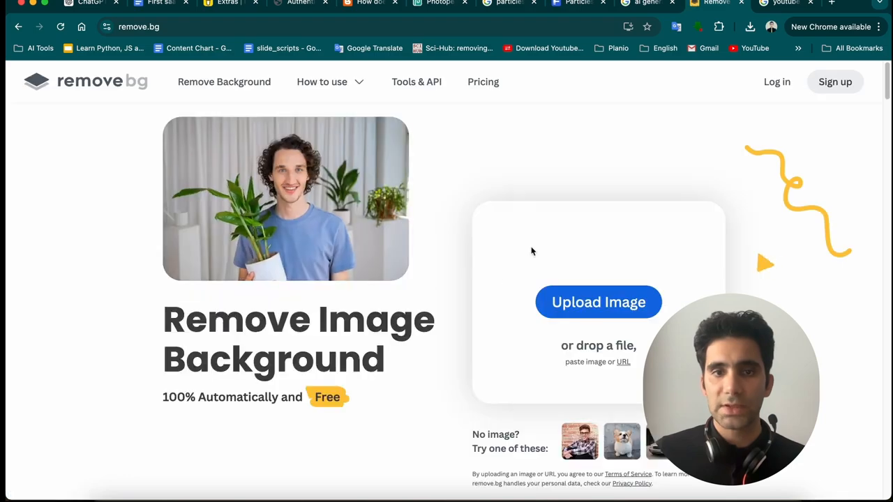
key("super+Tab")
left_click_drag(360, 115, 590, 283)
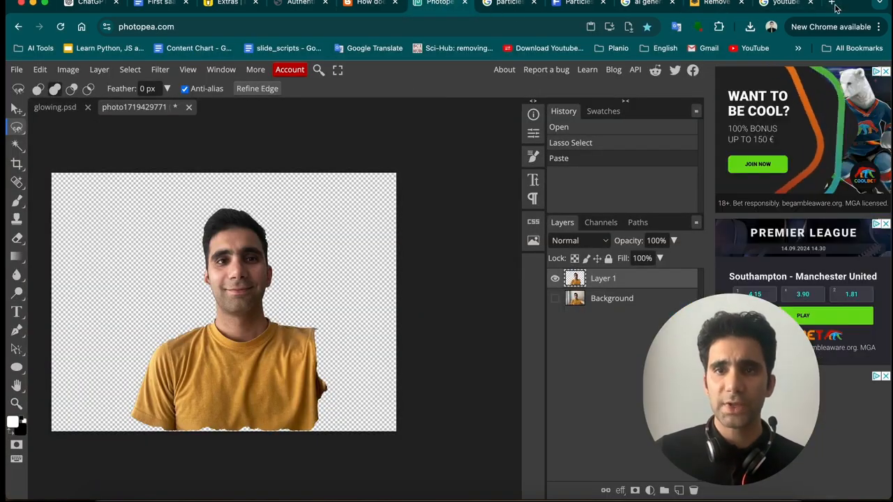
- Search Google in a new tab for "face man png" and copy the Freepik image of the bearded man in the dark red shirt
left_click(832, 5)
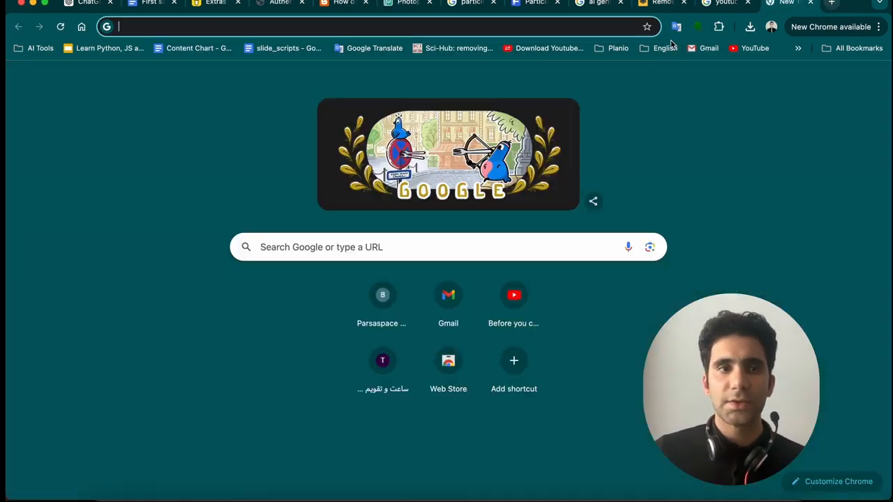
type("face man png")
key("Return")
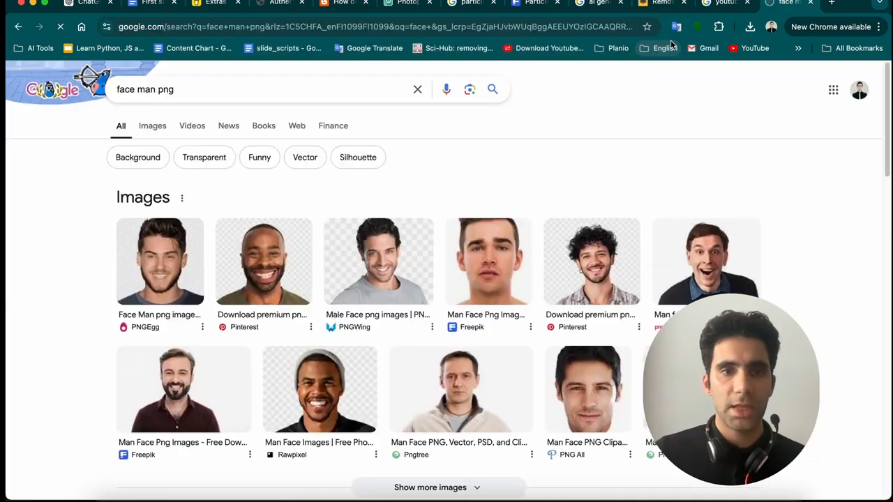
scroll(568, 337, "down", 5)
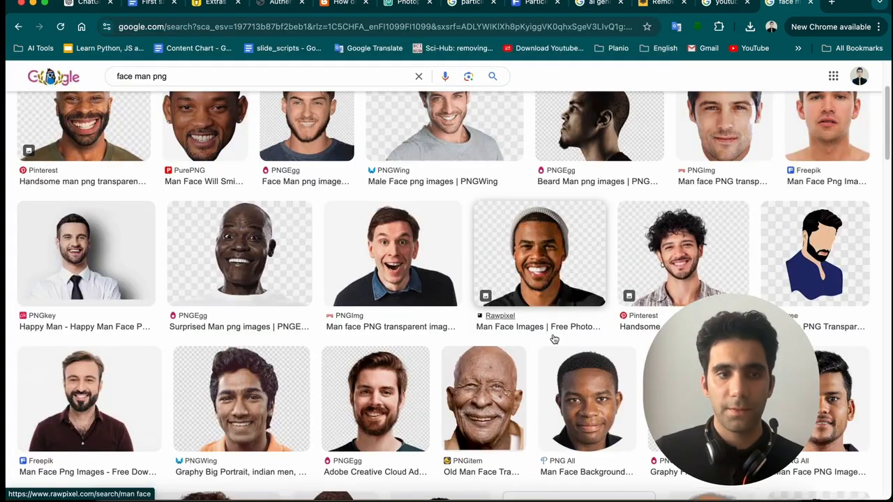
left_click(123, 409)
right_click(692, 260)
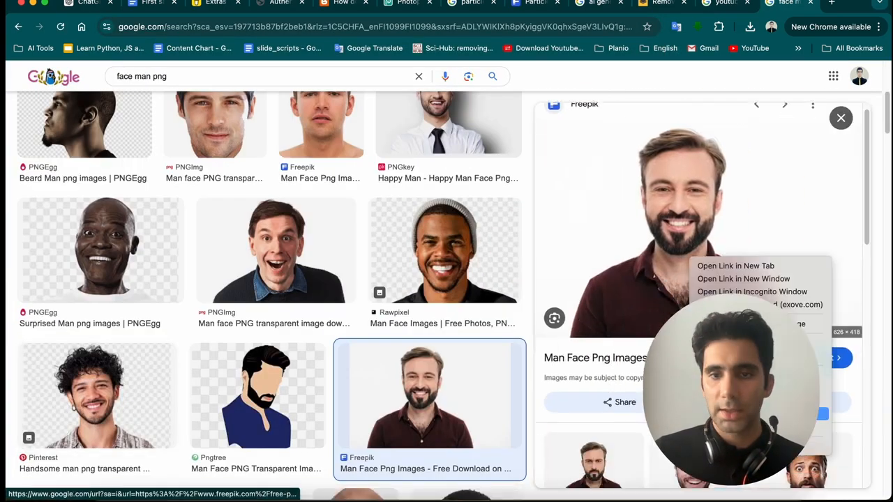
left_click(739, 401)
- Paste the copied image into glowing.psd in Photopea and move its layer to the top of the layer stack
left_click(409, 4)
left_click(57, 107)
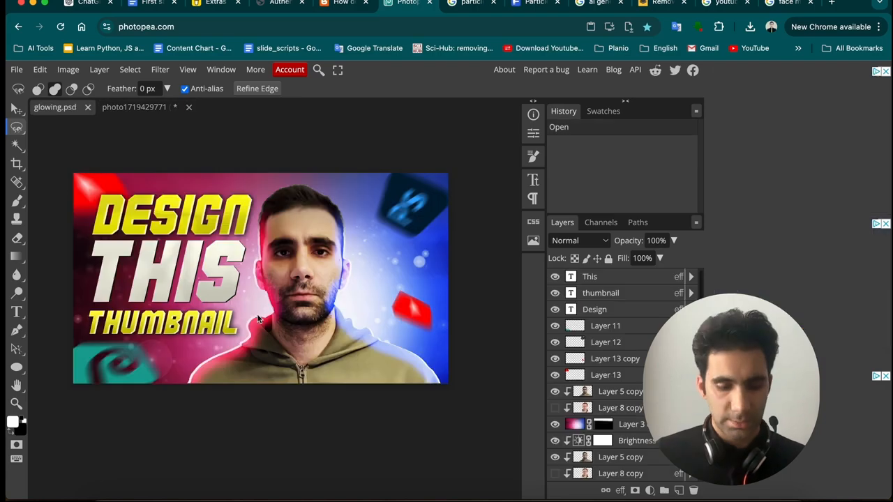
key("super+v")
scroll(618, 425, "down", 5)
left_click_drag(618, 441, 619, 278)
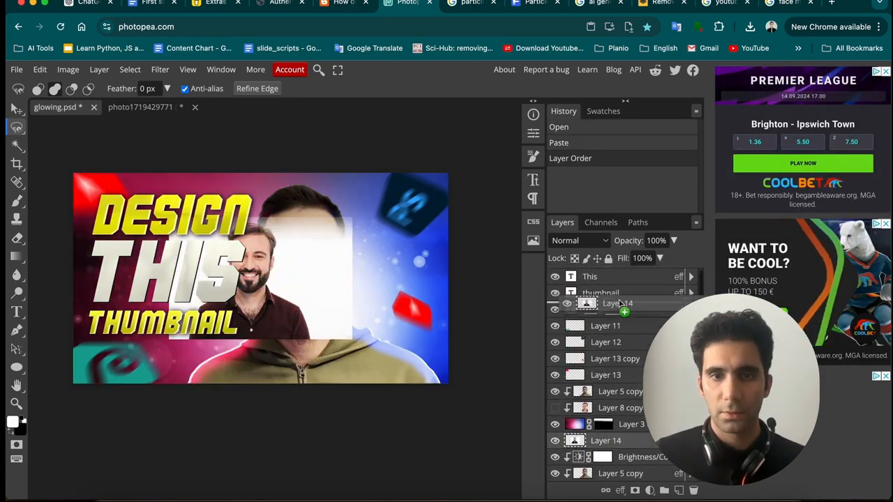
key("ctrl+shift+bracketright")
- Enlarge the pasted portrait to about 141% and delete its white background using the Magic Wand, clearing the selection
left_click_drag(355, 338, 450, 340)
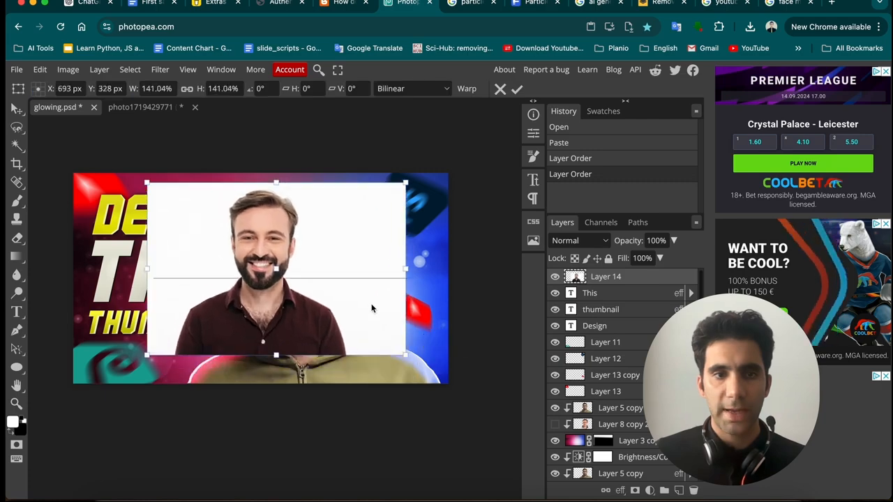
left_click(17, 109)
left_click(17, 145)
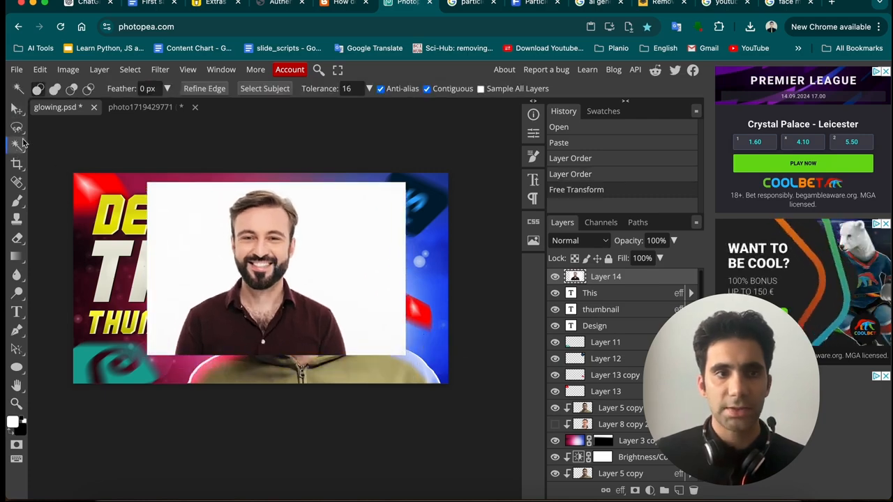
left_click(344, 252)
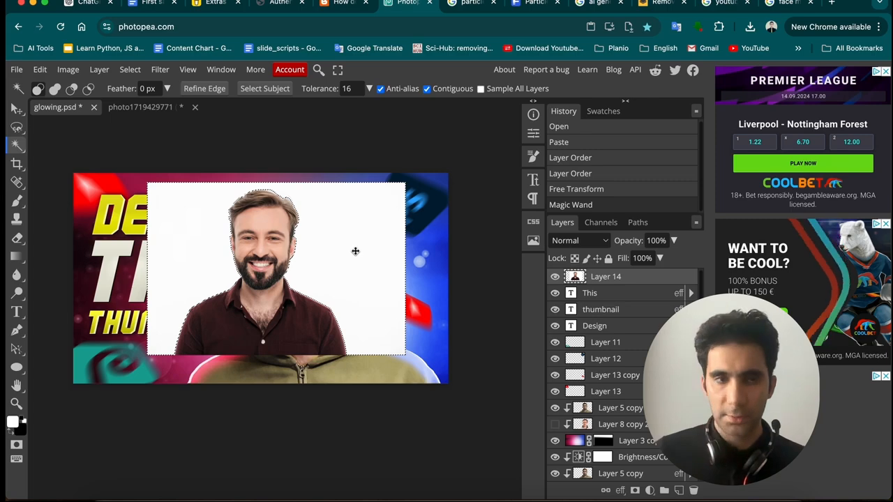
key("Delete")
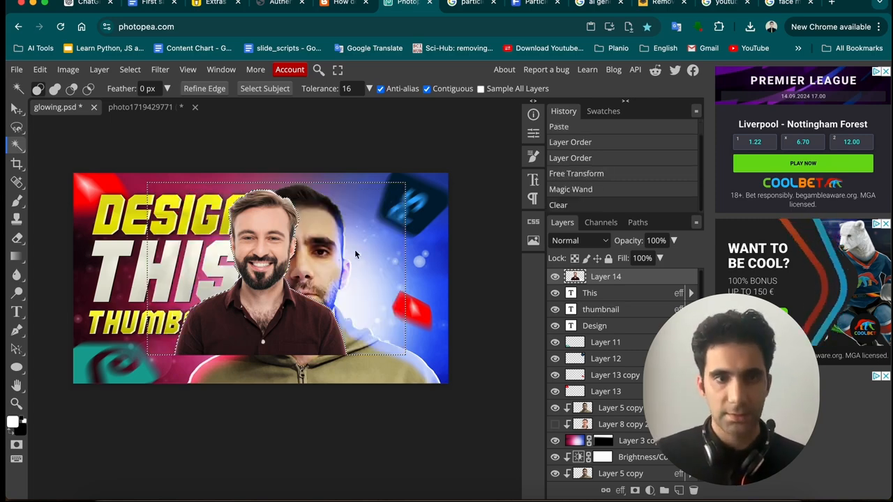
key("super+d")
- Scale the bearded man's cut-out up to about 137% and position it over the existing portrait
key("v")
left_click_drag(346, 356, 442, 380)
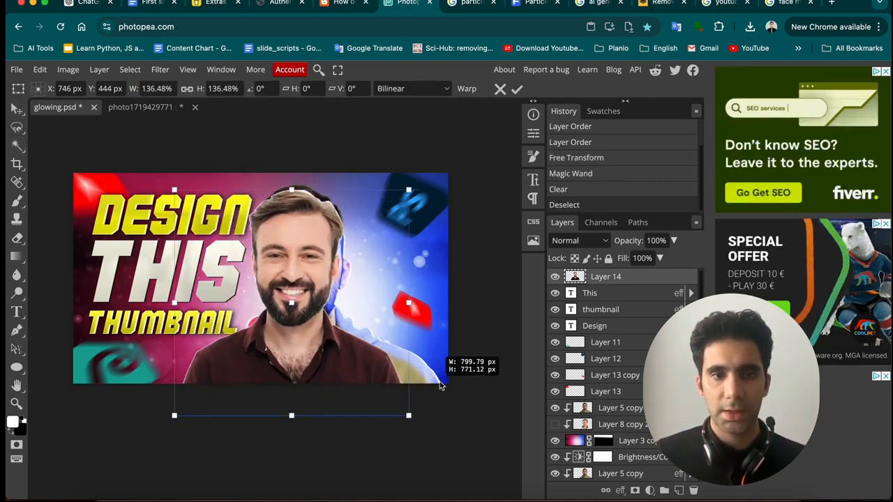
mouse_move(355, 373)
left_mouse_down()
mouse_move(377, 372)
mouse_move(360, 374)
left_mouse_up()
mouse_move(416, 412)
left_mouse_down()
mouse_move(425, 414)
mouse_move(417, 415)
left_mouse_up()
left_click_drag(367, 391, 366, 392)
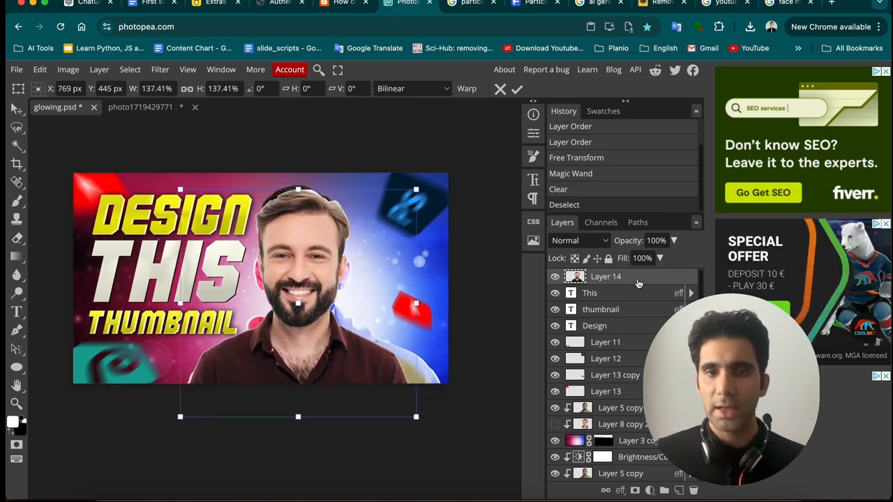
- Move Layer 14 down the stack to just beneath Layer 5 and make it a clipping mask
left_click_drag(637, 281, 663, 469)
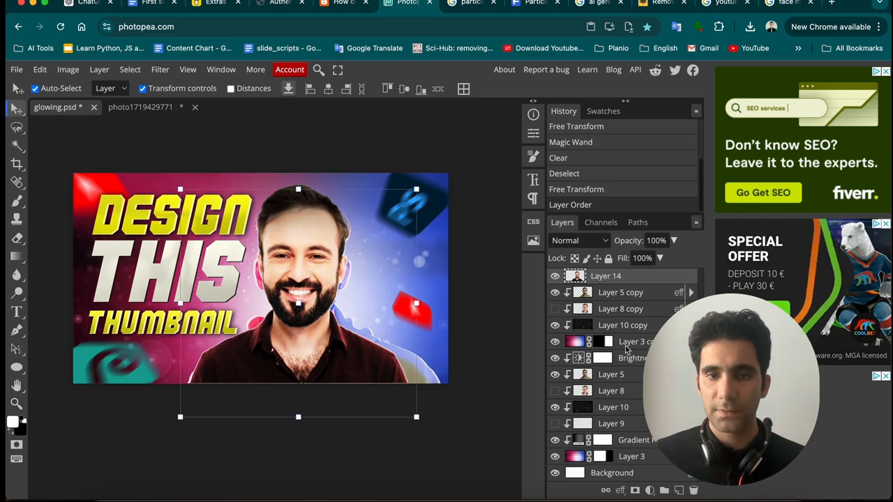
left_click_drag(627, 277, 639, 384)
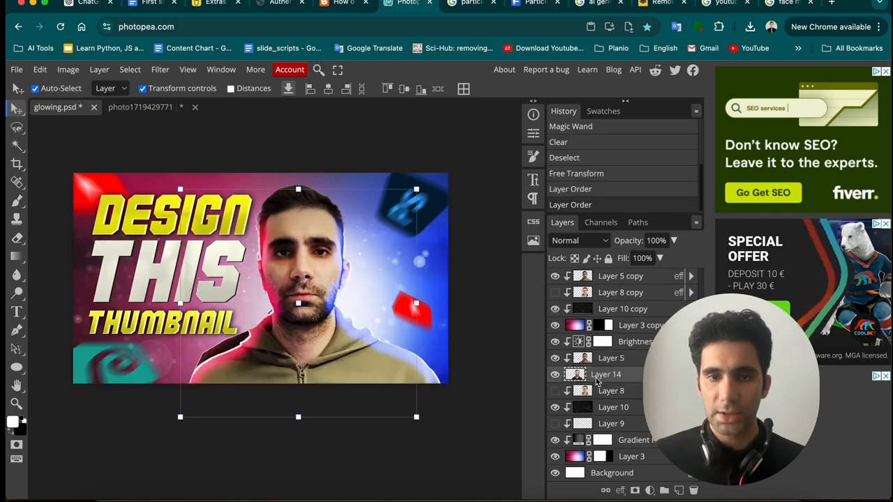
right_click(634, 380)
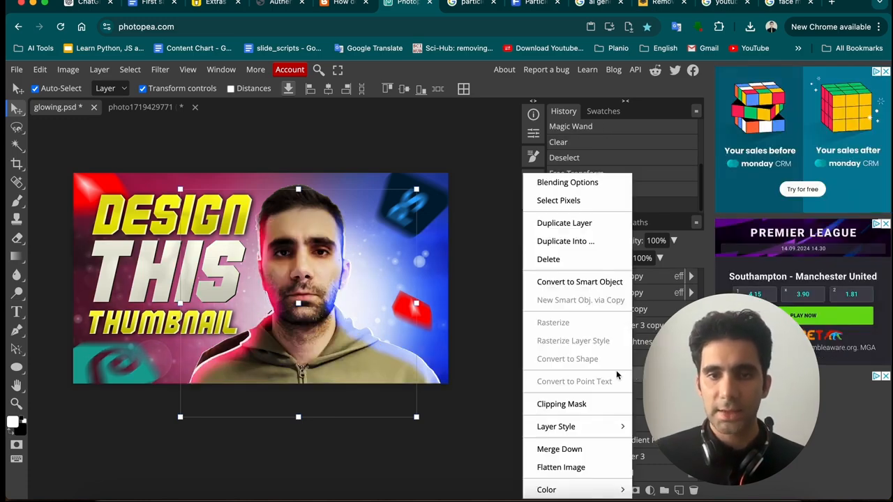
left_click(576, 404)
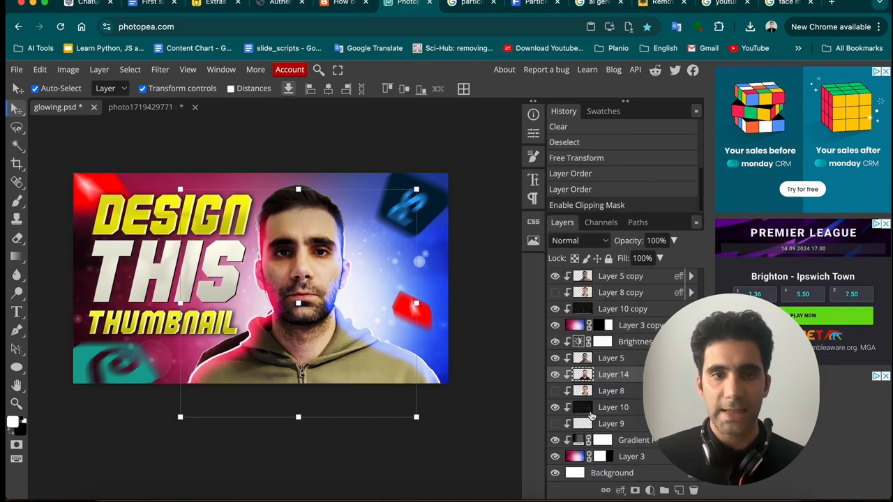
- Hide Layer 5 and copy its layer style onto Layer 14
left_click(554, 358)
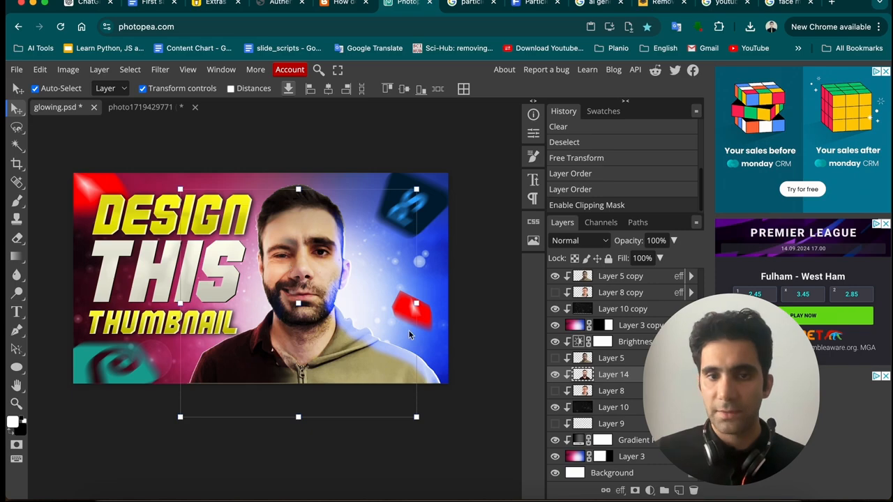
left_click(638, 360)
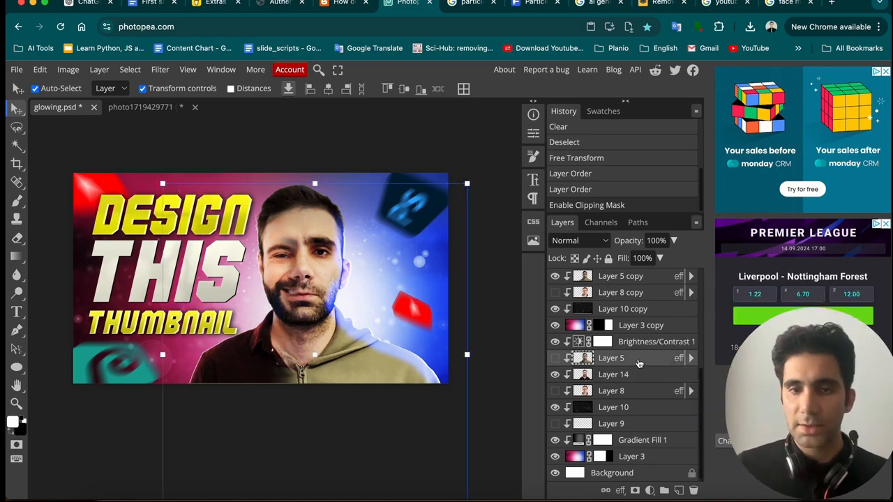
right_click(585, 360)
mouse_move(607, 433)
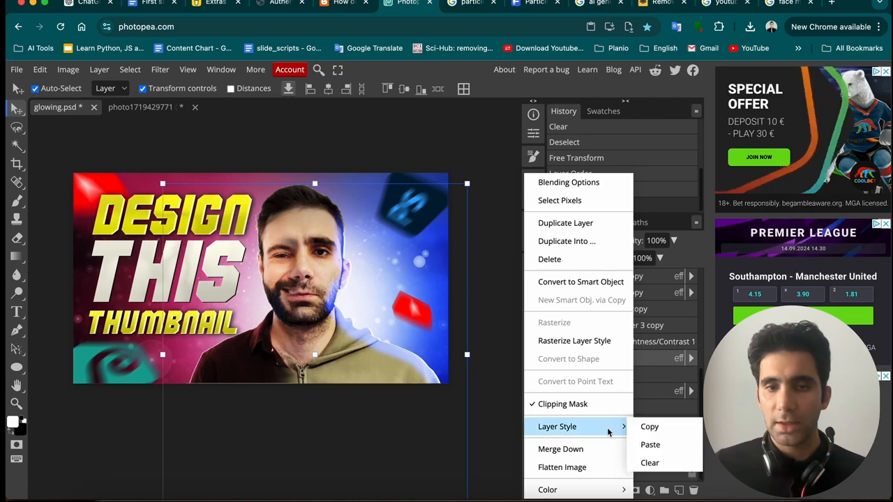
left_click(660, 428)
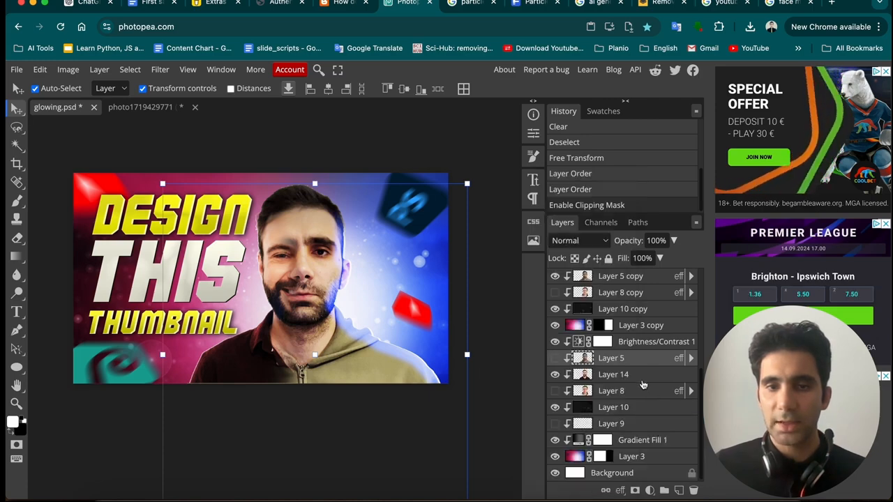
left_click(633, 382)
right_click(645, 384)
mouse_move(621, 428)
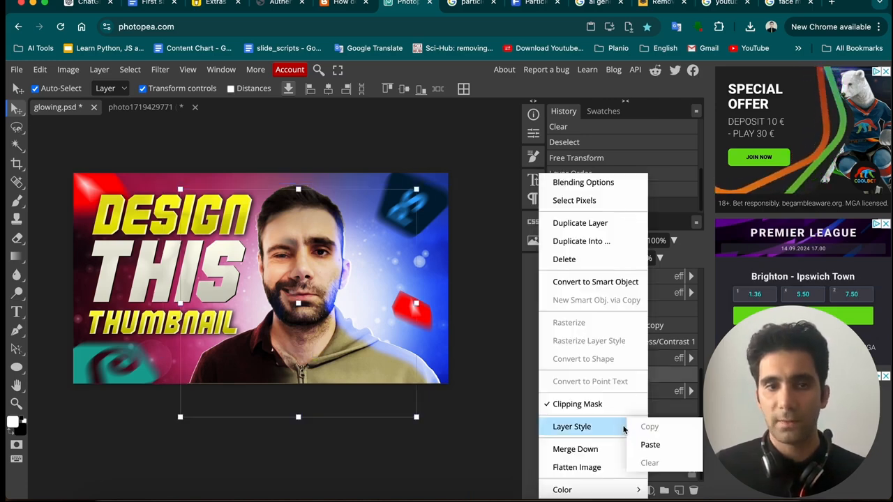
left_click(649, 445)
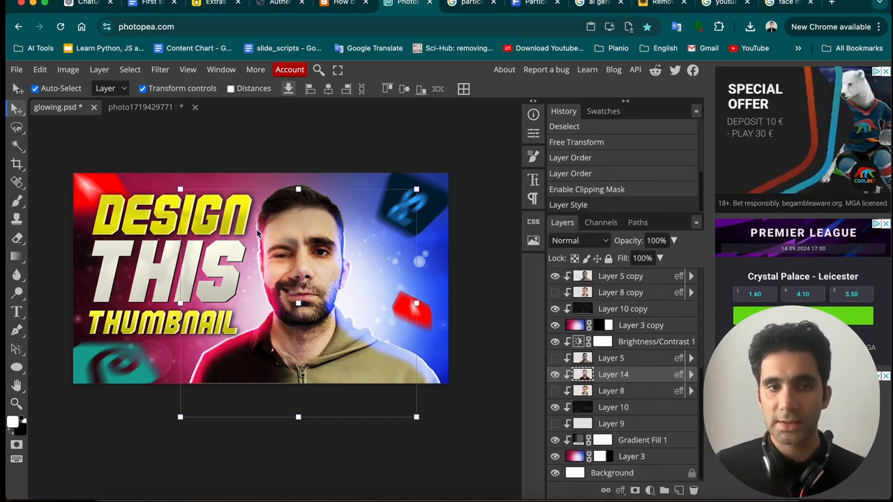
scroll(614, 412, "up", 4)
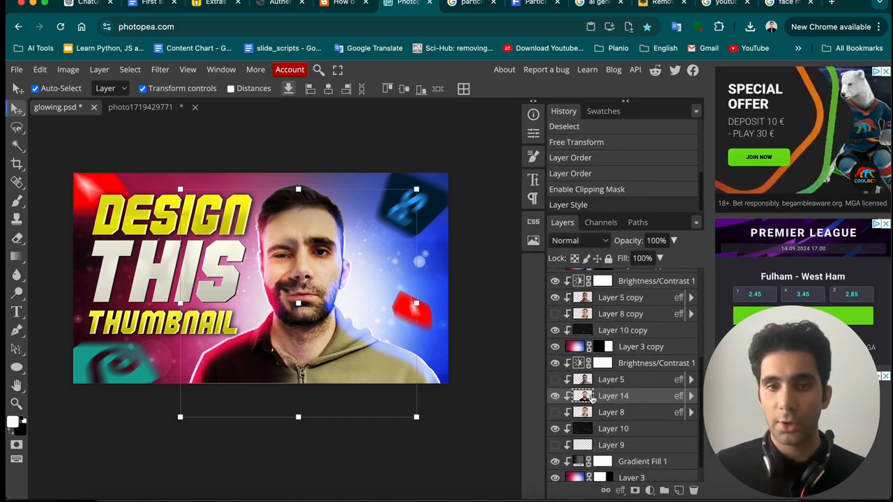
- Duplicate Layer 14, move the duplicate up to just beneath Layer 5 copy, and hide Layer 5 copy
right_click(647, 454)
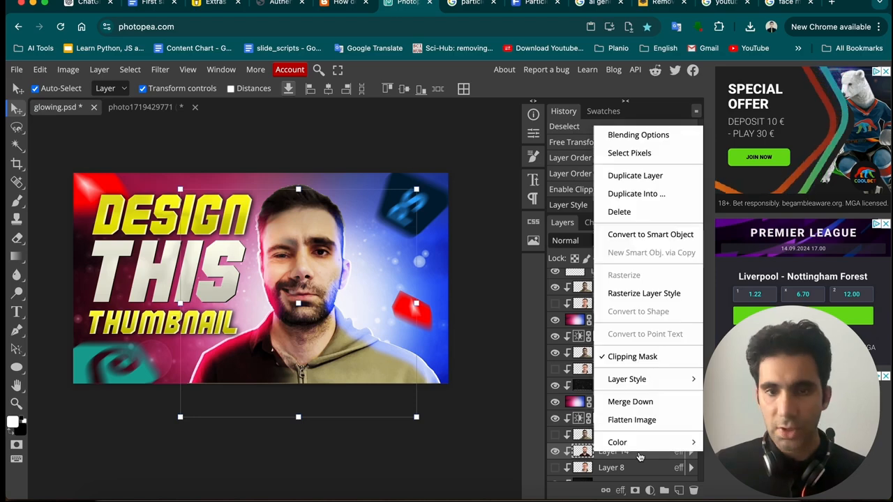
left_click(628, 180)
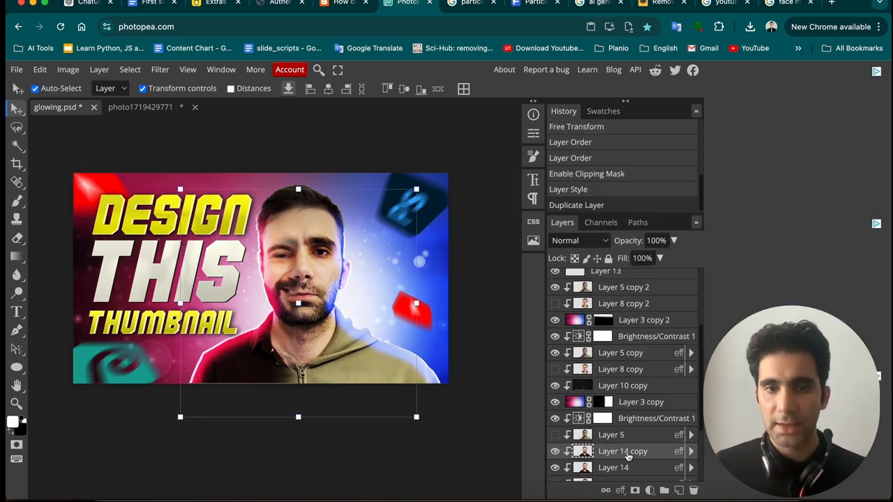
left_click_drag(636, 453, 628, 362)
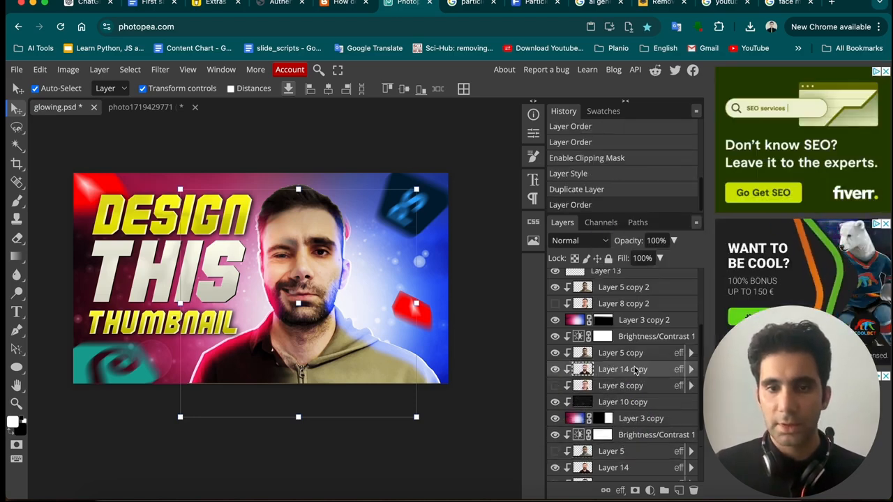
scroll(556, 395, "up", 2)
left_click(556, 390)
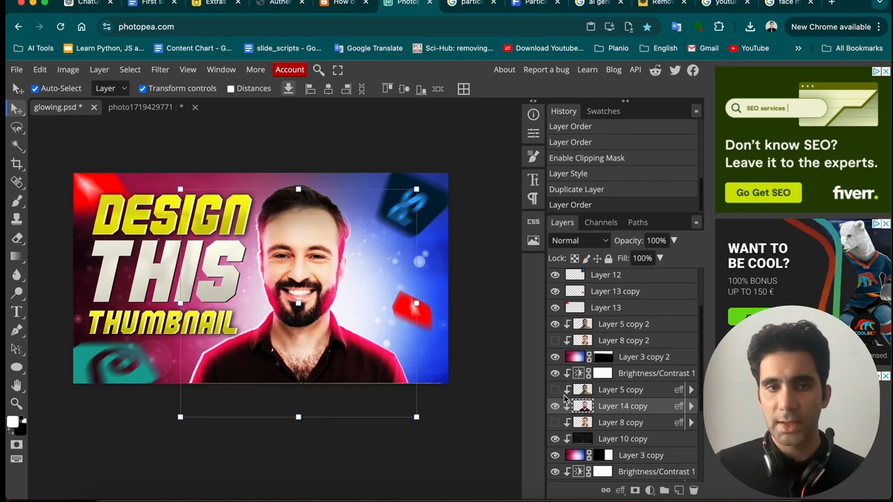
- Copy the layer style of Layer 5 copy onto Layer 14 copy
right_click(635, 390)
mouse_move(632, 315)
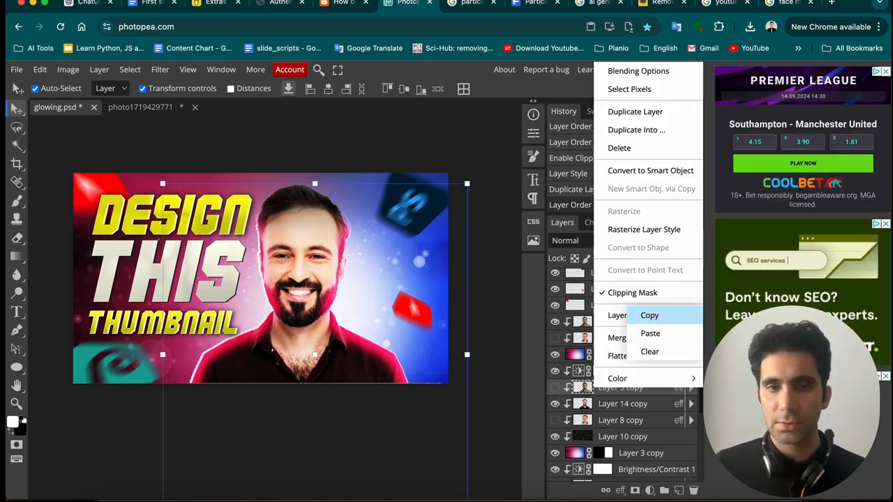
right_click(643, 405)
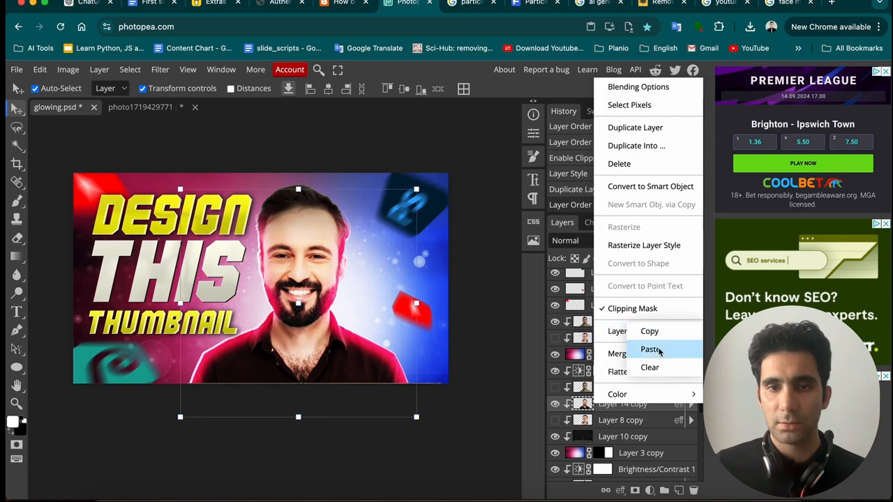
left_click(655, 347)
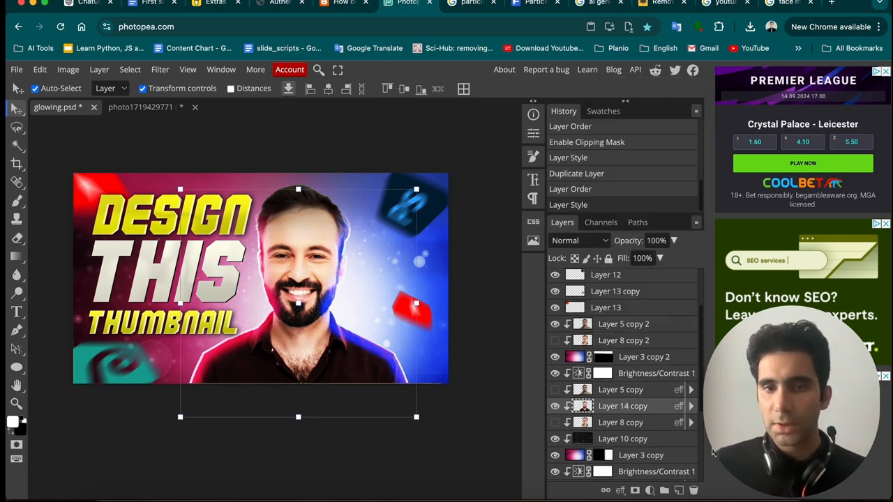
- Duplicate Layer 14 copy, move the duplicate up to just beneath Layer 5 copy 2, and hide Layer 5 copy 2
scroll(636, 419, "up", 1)
right_click(618, 427)
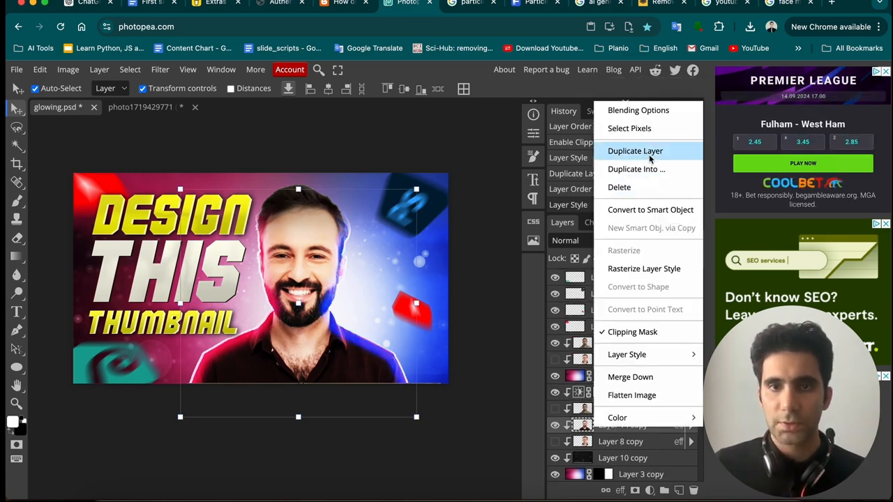
left_click(644, 160)
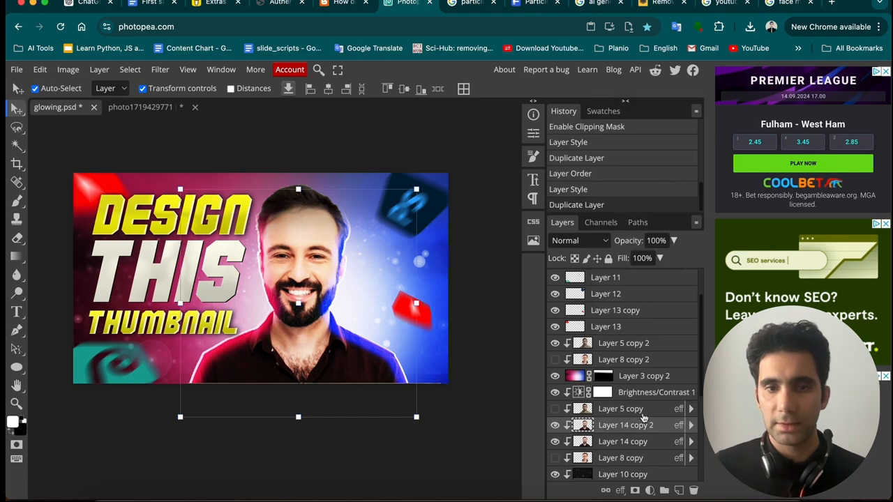
left_click_drag(641, 426, 643, 353)
scroll(614, 381, "up", 3)
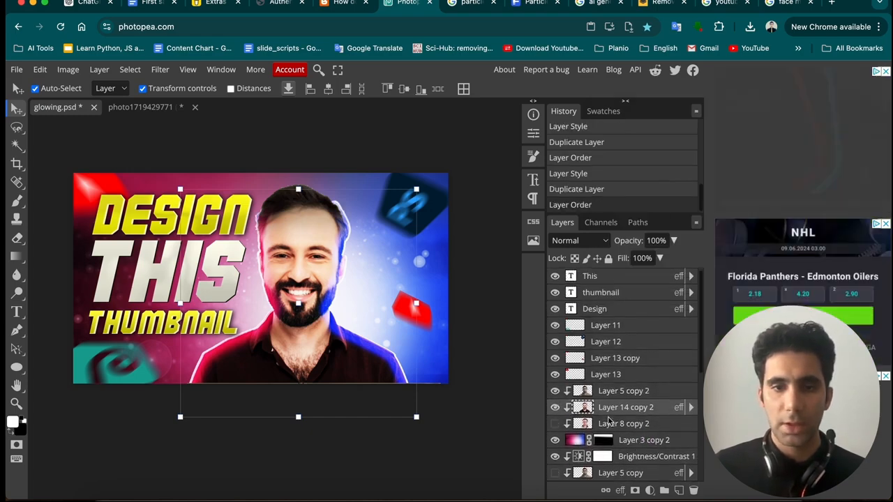
left_click(555, 392)
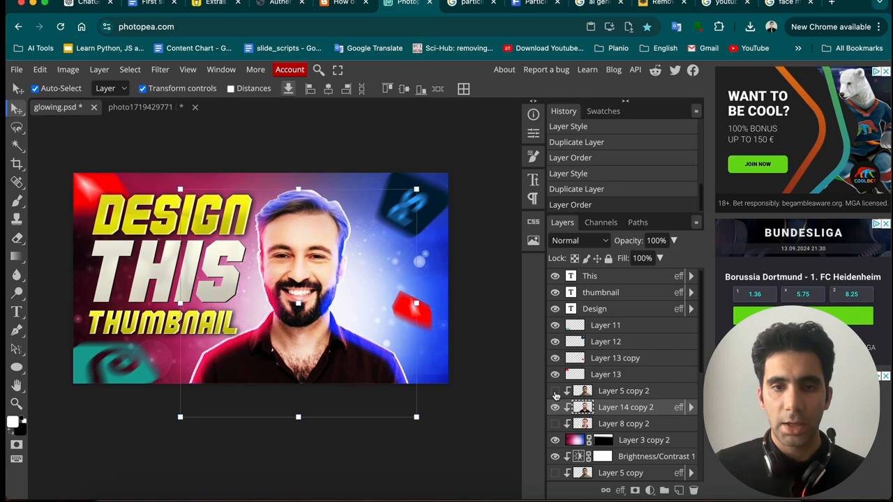
- Copy the layer style of Layer 5 copy 2 onto Layer 14 copy 2
right_click(597, 392)
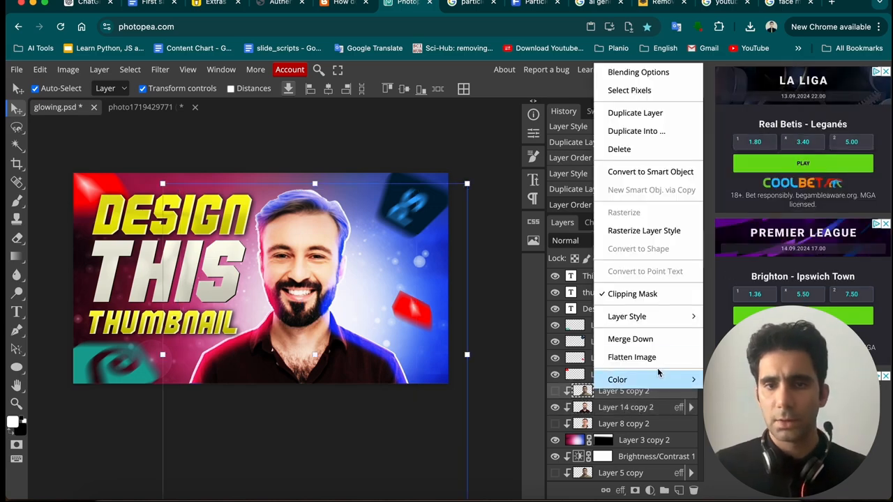
left_click(659, 322)
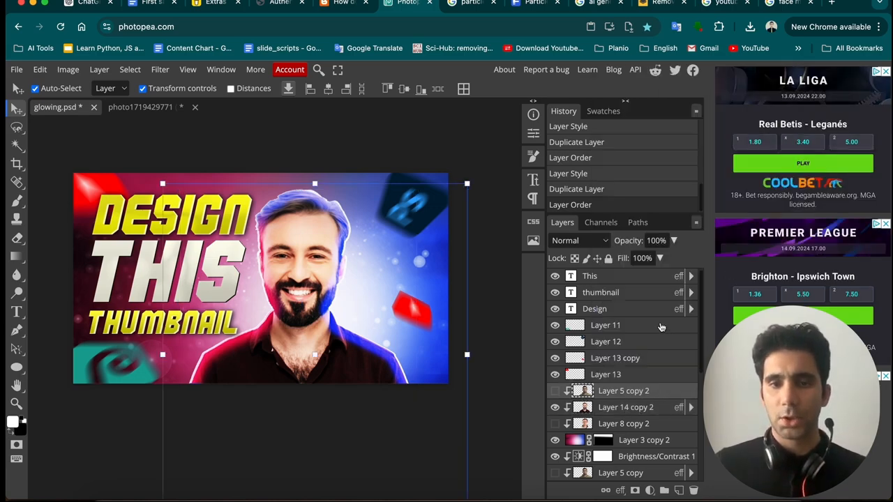
left_click(620, 407)
right_click(621, 407)
mouse_move(652, 333)
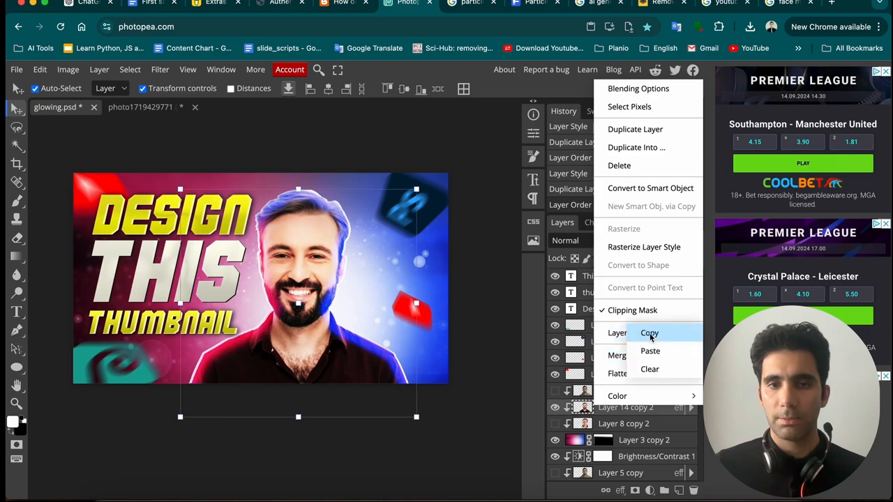
left_click(659, 355)
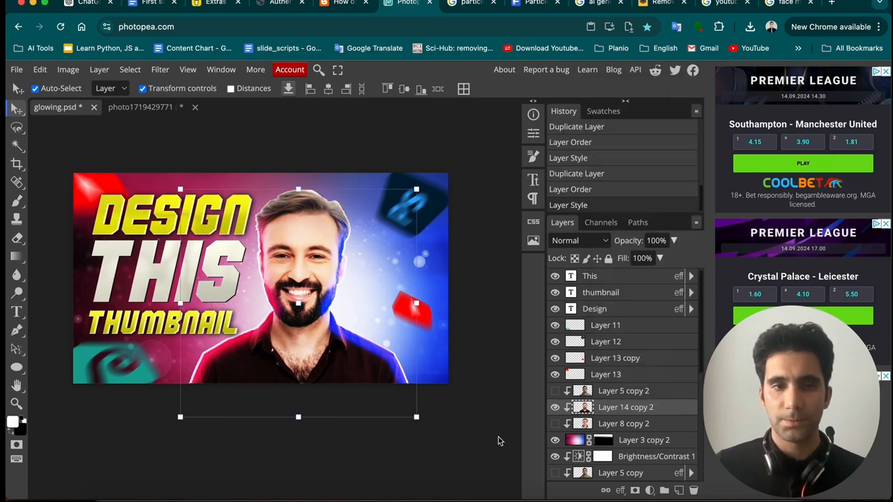
left_click(480, 437)
scroll(323, 325, "left", 3)
scroll(376, 331, "right", 2)
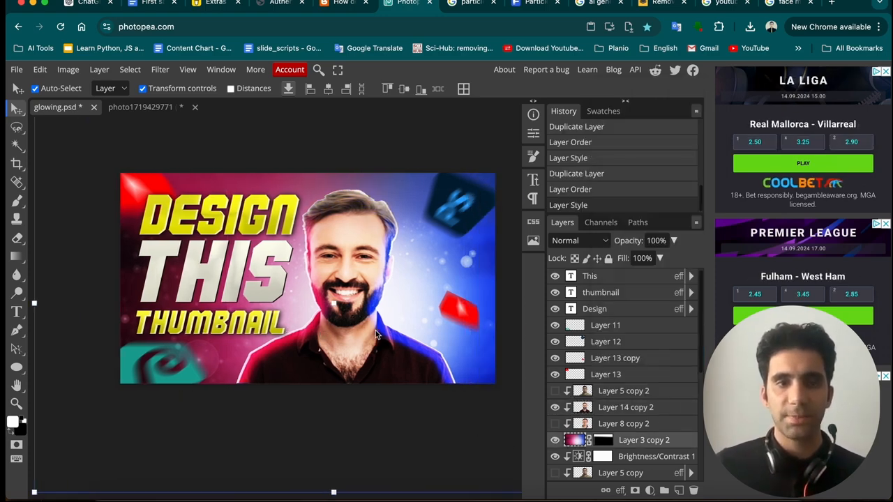
scroll(382, 322, "down", 1)
scroll(381, 323, "up", 3)
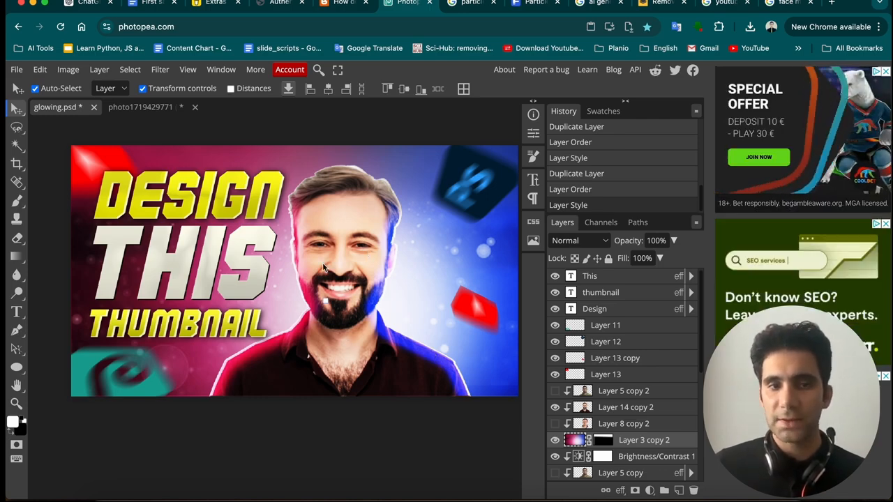
- Adjust Layer 14's Inner Glow to a spread of 38% and a size of 67 px
scroll(616, 461, "down", 5)
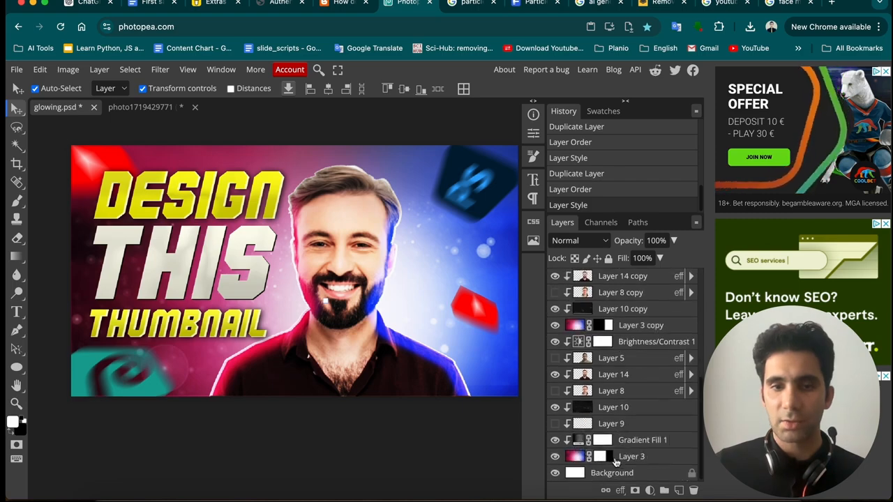
left_click(636, 376)
right_click(640, 379)
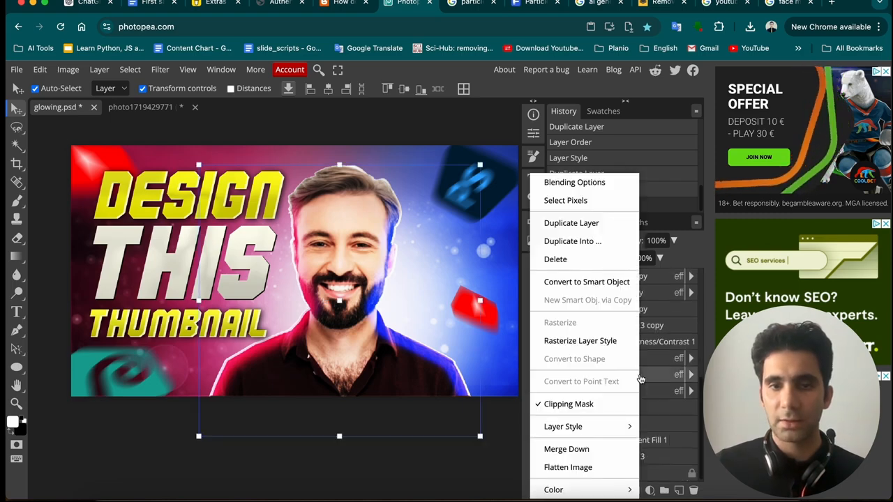
left_click(590, 182)
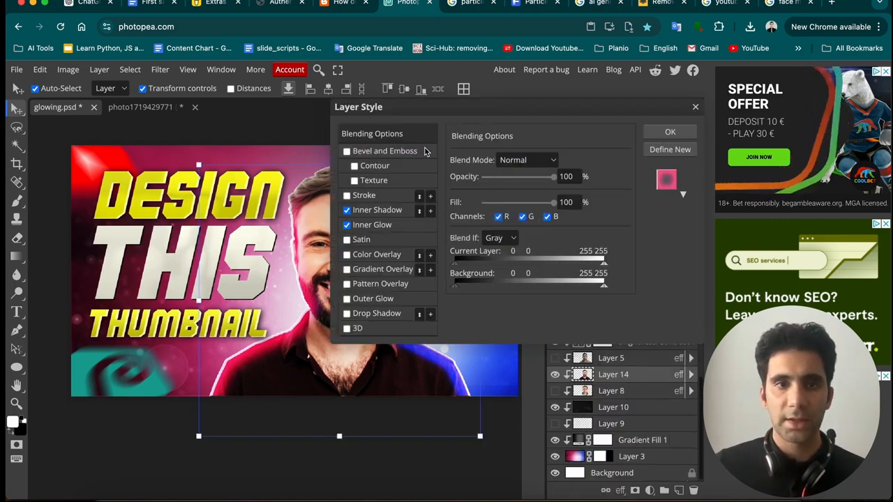
left_click_drag(418, 107, 473, 131)
left_click(449, 254)
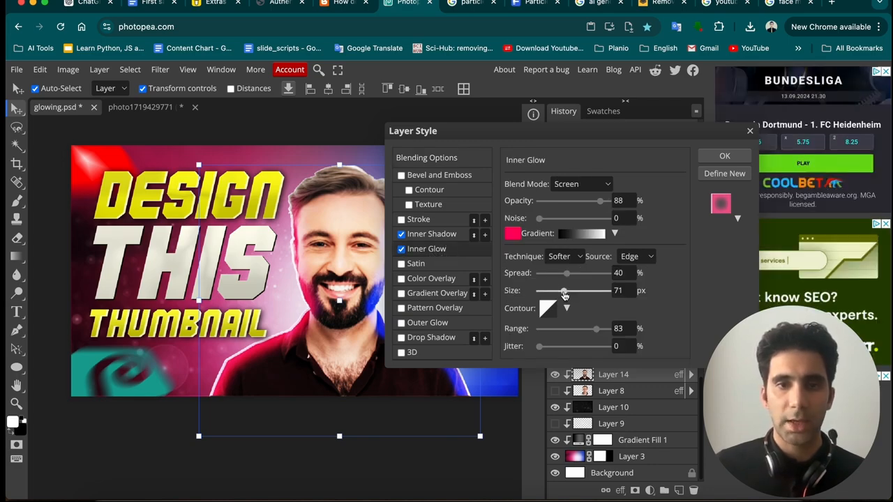
left_click_drag(559, 295, 560, 277)
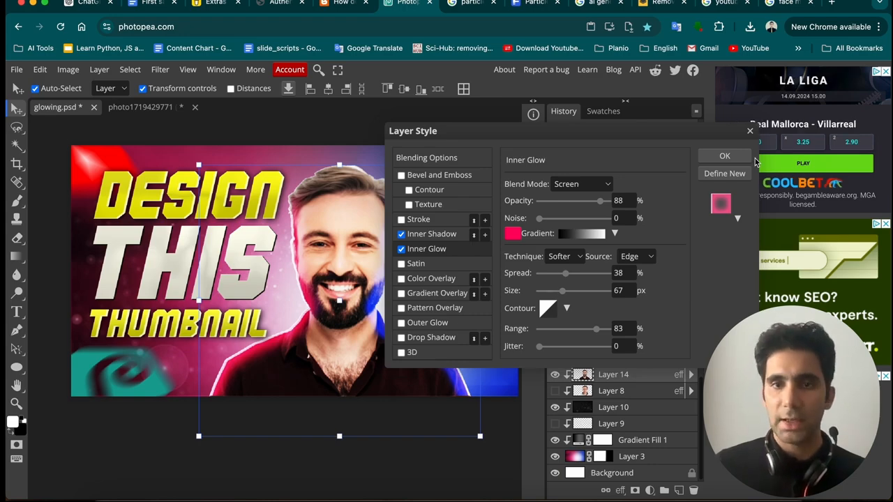
left_click(726, 157)
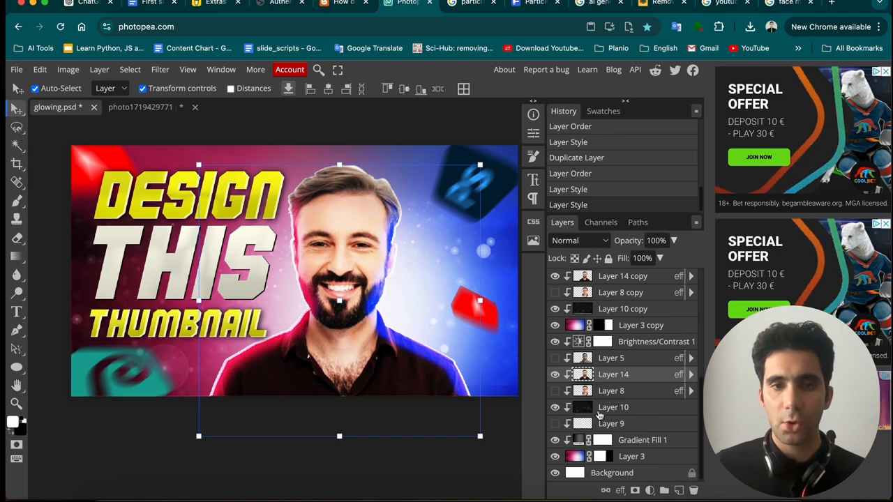
- Select Layer 12's dark blue icon, then search Google Images for "photoshop logo" and copy the Wikipedia version of the logo
scroll(371, 368, "down", 3)
scroll(426, 263, "up", 3)
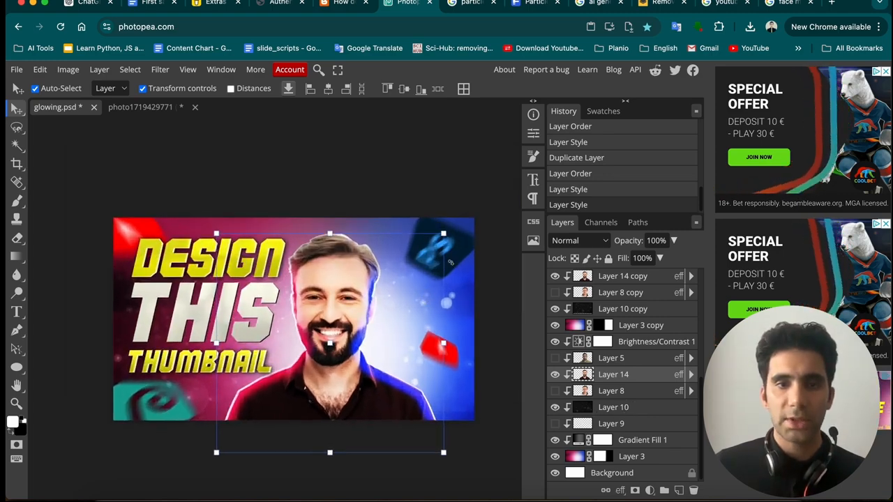
left_click(448, 247)
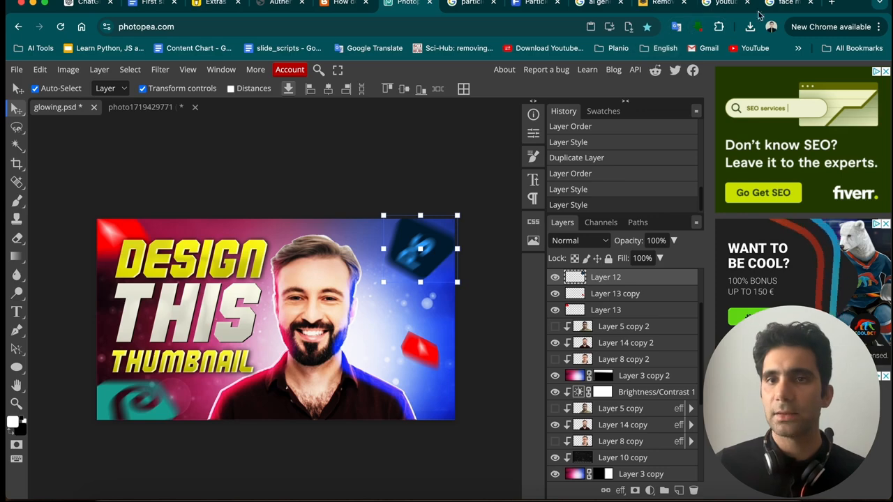
left_click(725, 3)
left_click(234, 89)
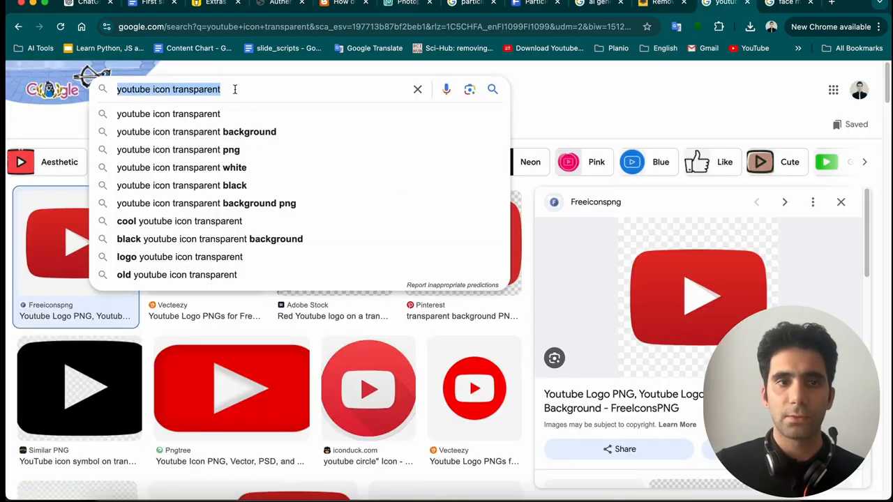
type("sdf")
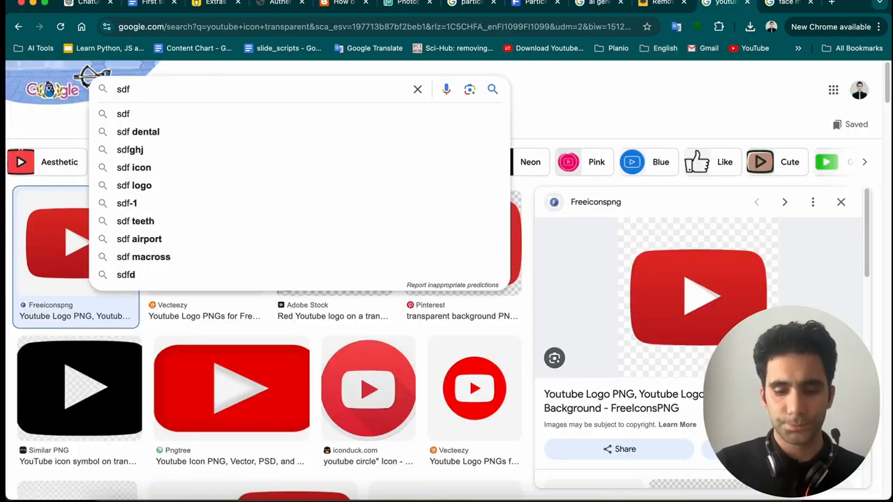
key("BackSpace")
key("BackSpace")
key("BackSpace")
type("photoshop i")
key("BackSpace")
key("BackSpace")
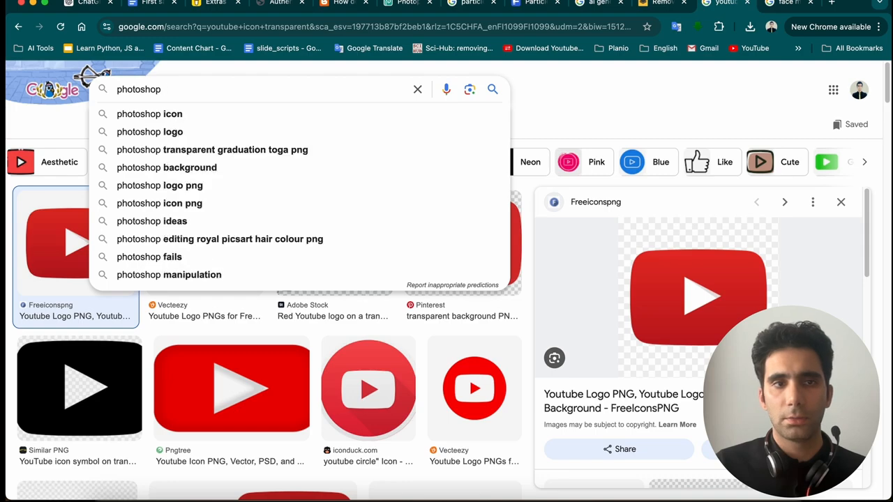
type("logo")
key("Return")
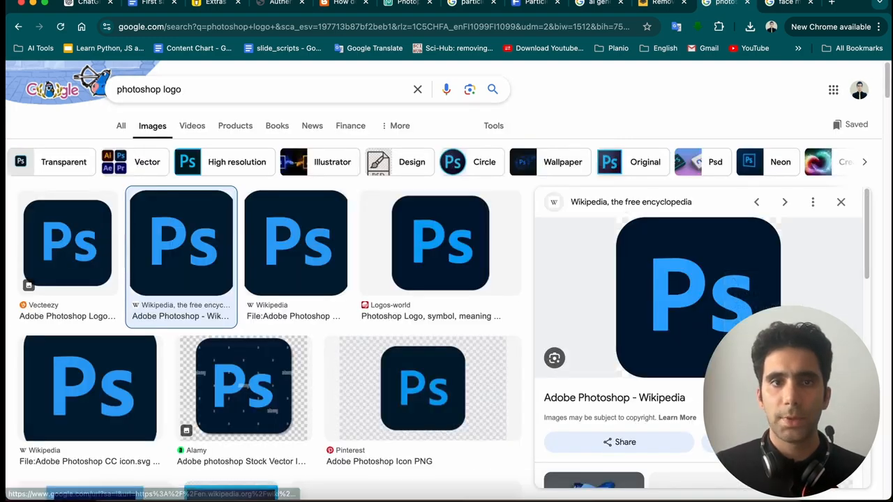
- Paste the Photoshop logo into glowing.psd in Photopea, scale it to about 28% by 17%, rotate it about 33°, and skew it beside the man's face
left_click(408, 3)
key("super+v")
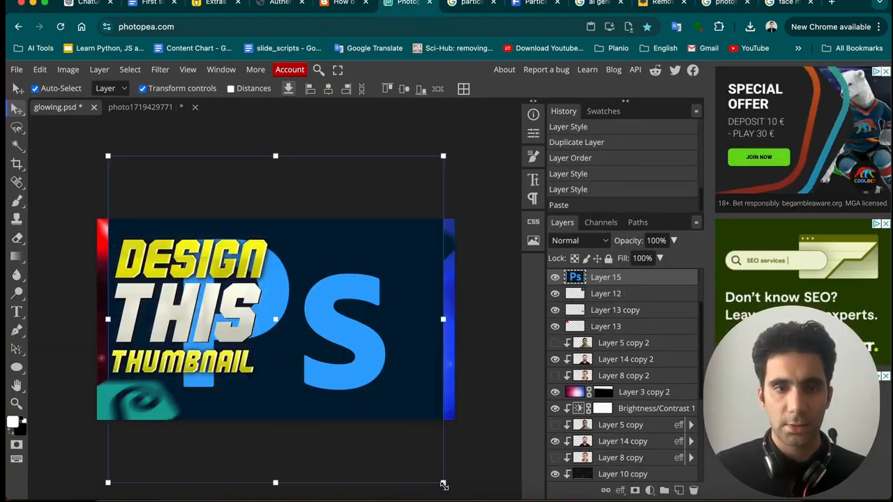
left_click_drag(443, 484, 268, 214)
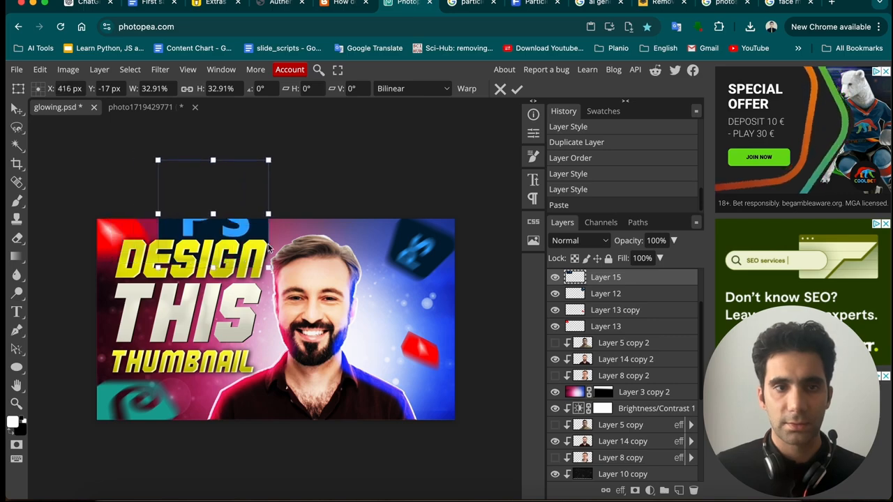
left_click_drag(394, 336, 407, 376)
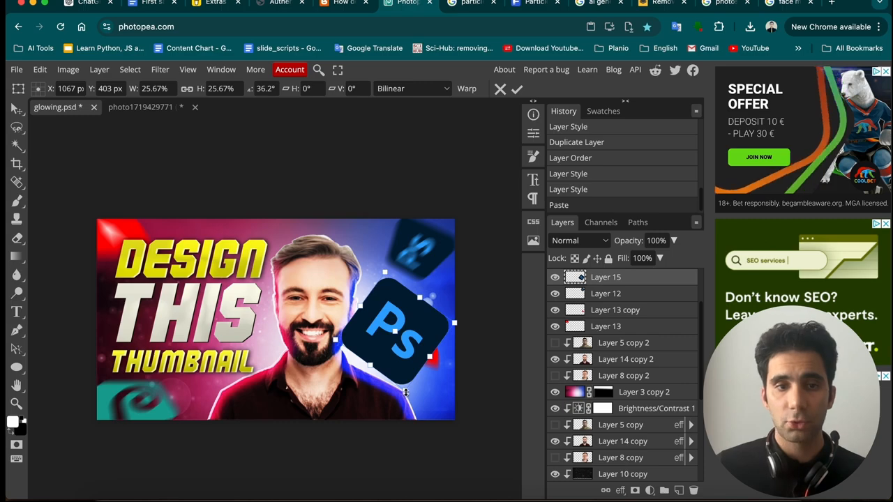
left_click_drag(406, 393, 345, 342)
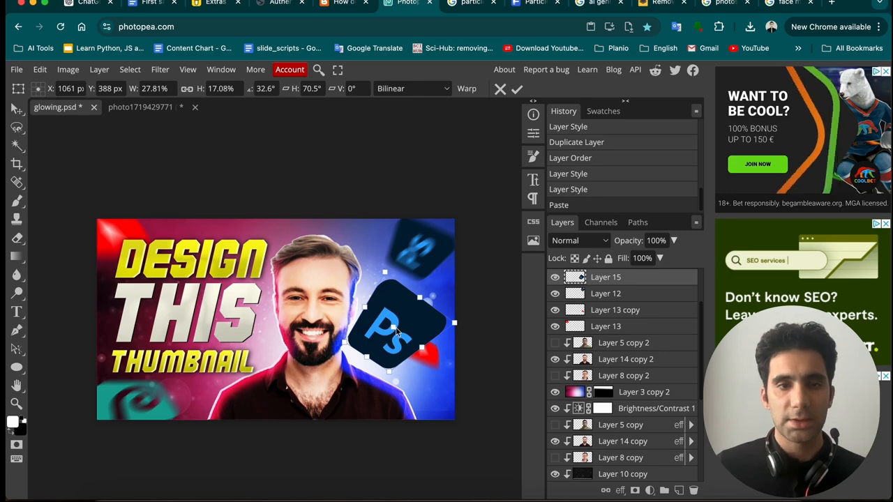
- Commit the Photoshop logo's transform and apply a Motion Blur at an angle of 0° with a distance of 29 px
left_click(160, 70)
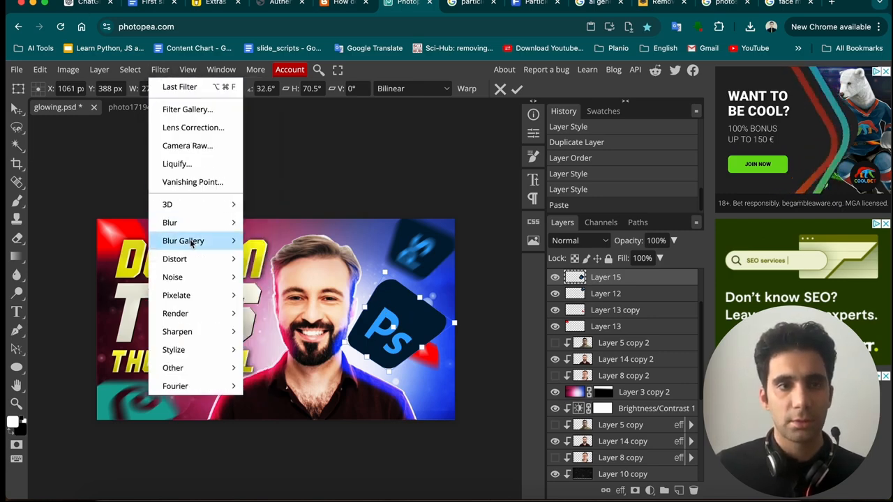
mouse_move(209, 223)
left_click(281, 331)
left_click_drag(149, 223, 155, 223)
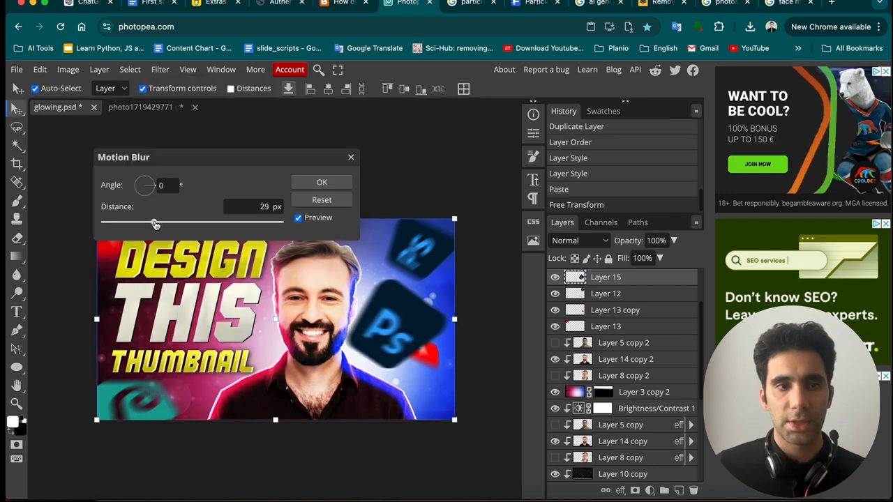
left_click(339, 182)
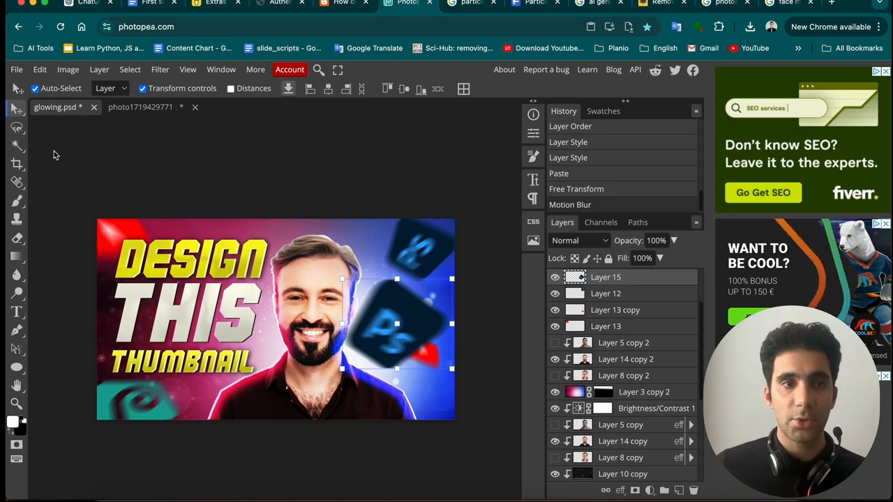
- Select the yellow Design text layer and open the Color Overlay settings of its layer style
left_click(187, 279)
left_click(202, 273)
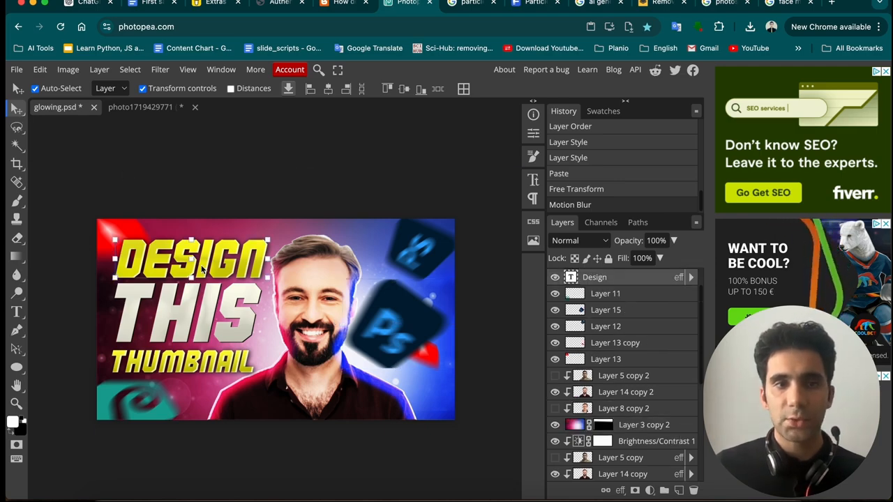
right_click(628, 280)
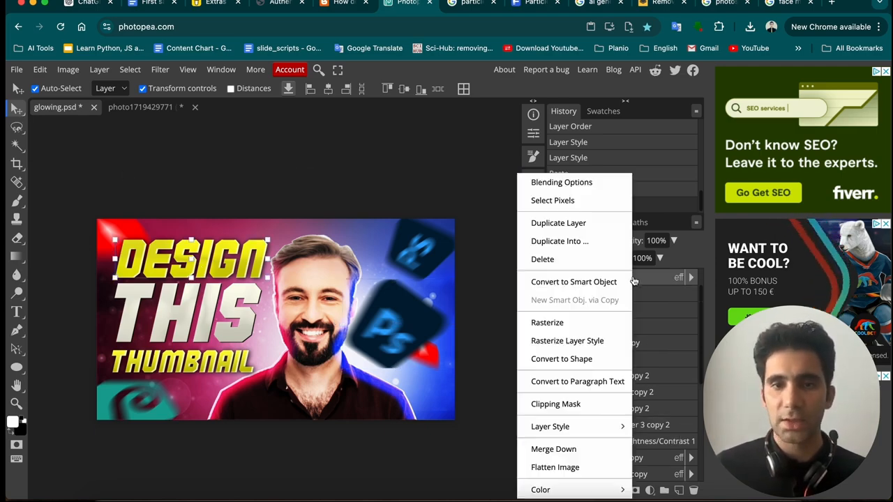
left_click(574, 183)
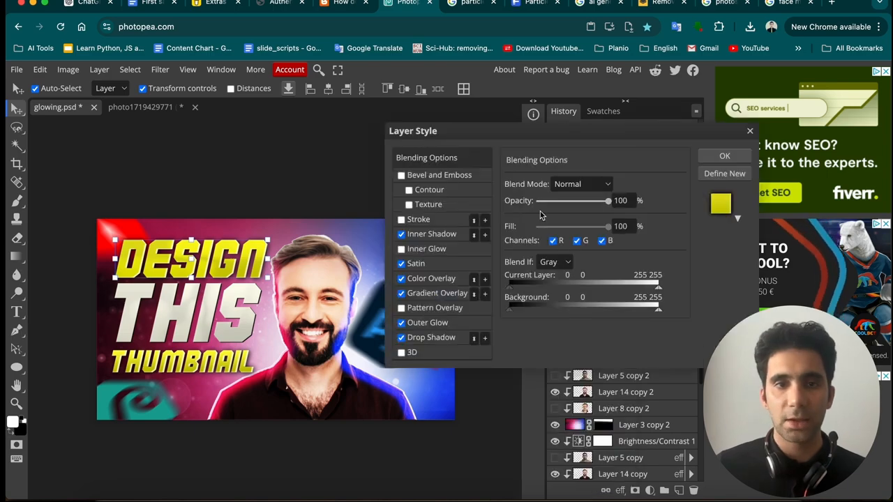
left_click(432, 281)
left_click(432, 236)
left_click(433, 279)
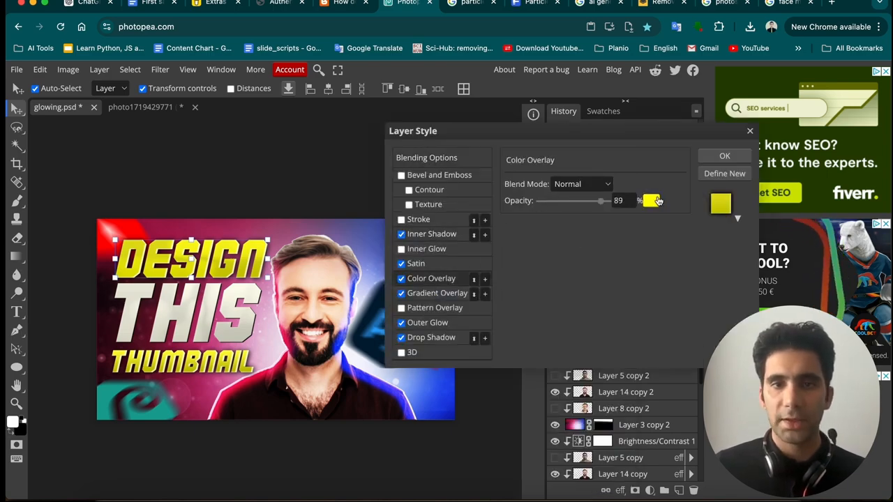
- Try pink #ff006e and a darker yellow #f1e108 as the Design text's overlay colour
left_click(651, 201)
left_click(488, 217)
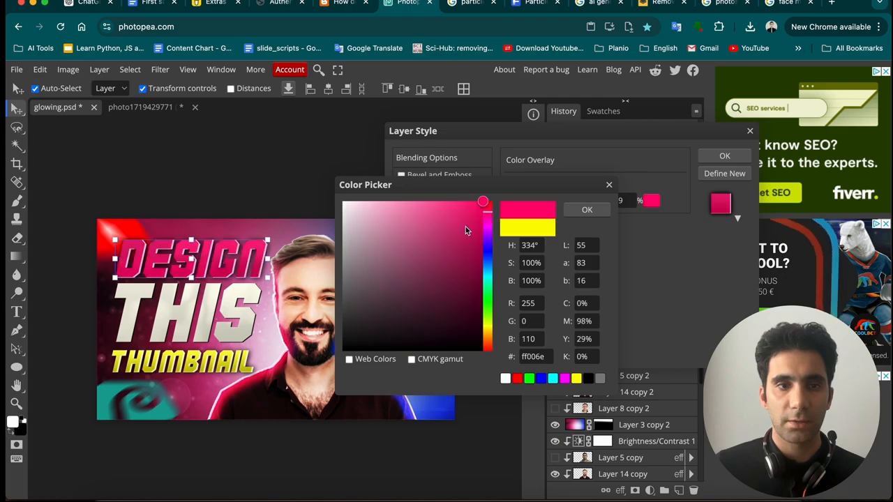
left_click_drag(466, 230, 484, 201)
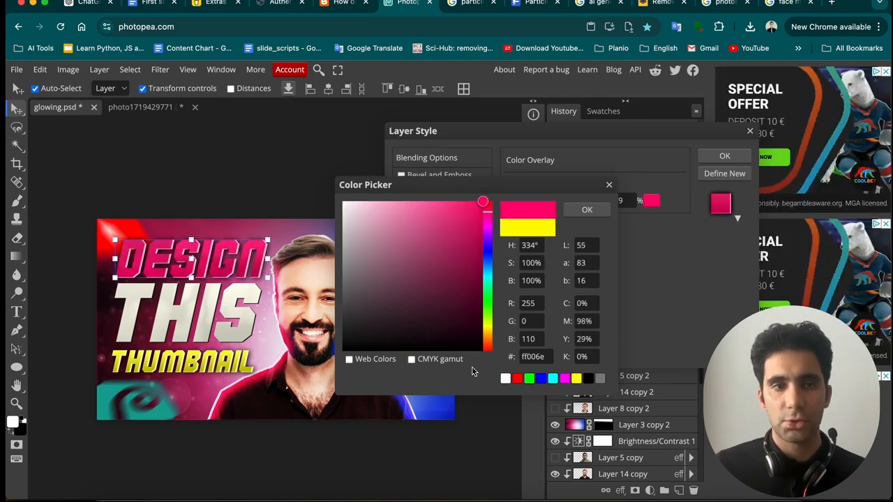
left_click_drag(488, 284, 488, 337)
left_click(483, 207)
left_click_drag(461, 279, 477, 209)
left_click(594, 211)
- Set the Design text's Color Overlay to a magenta pink and apply the layer style
left_click(650, 202)
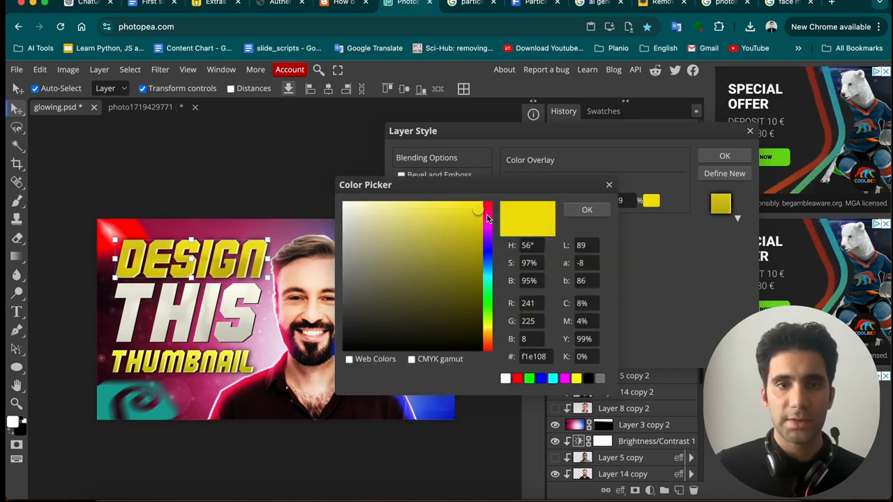
left_click(486, 218)
left_click(587, 210)
left_click(724, 155)
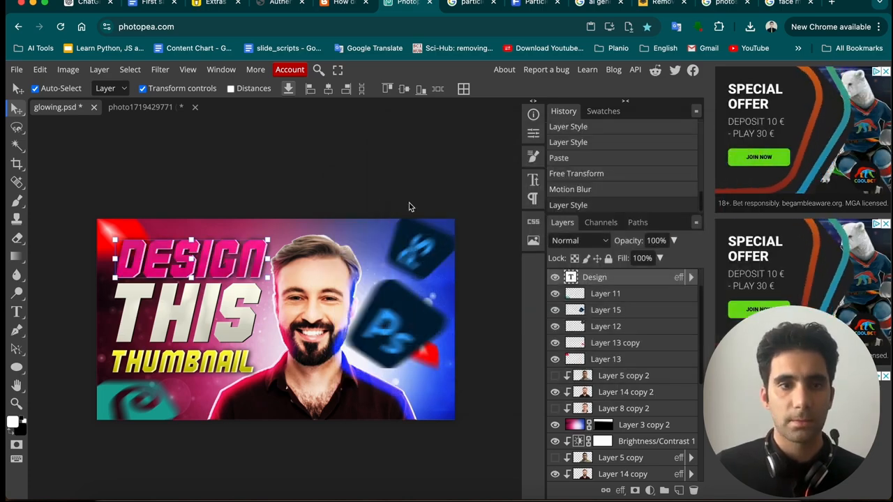
- Change the Inner Glow colour of Layer 14, the bearded man's cut-out, to a soft green and apply the layer style
left_click(428, 417)
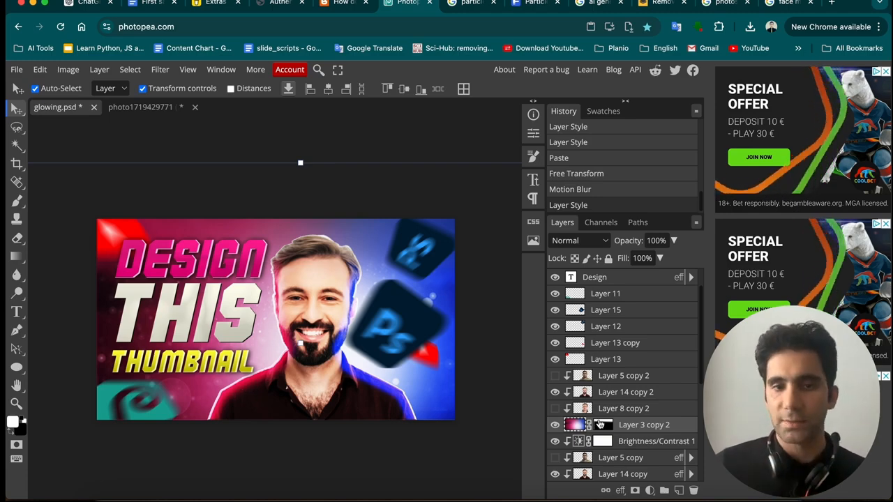
left_click(584, 394)
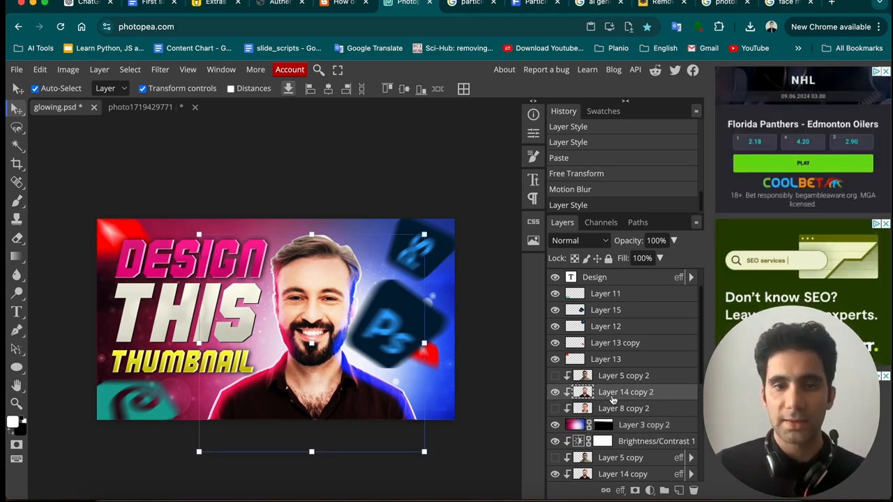
right_click(634, 396)
left_click(645, 75)
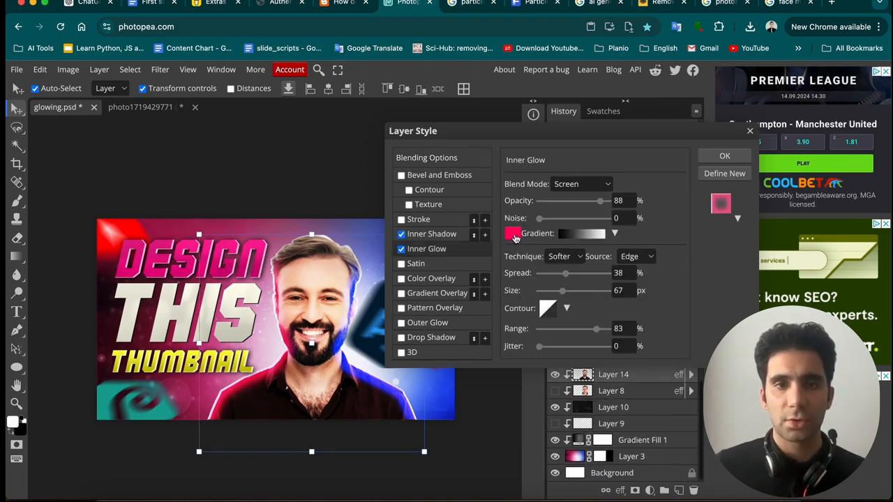
left_click(513, 235)
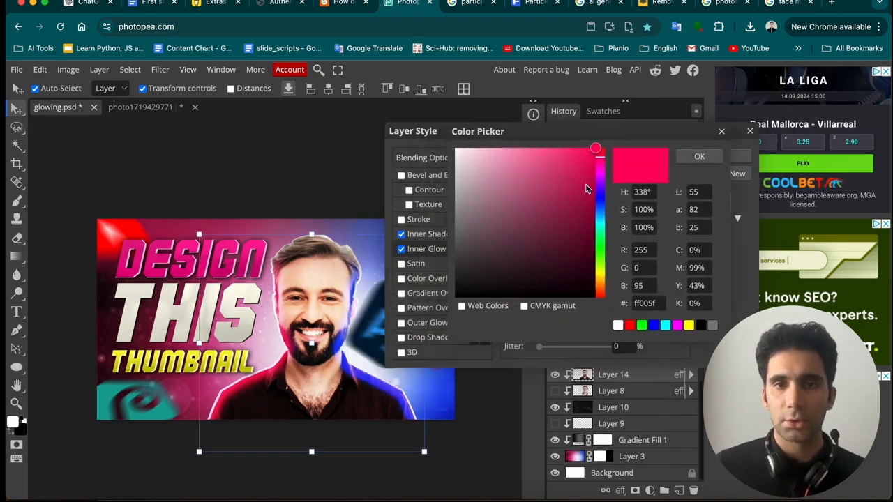
left_click_drag(597, 198, 599, 256)
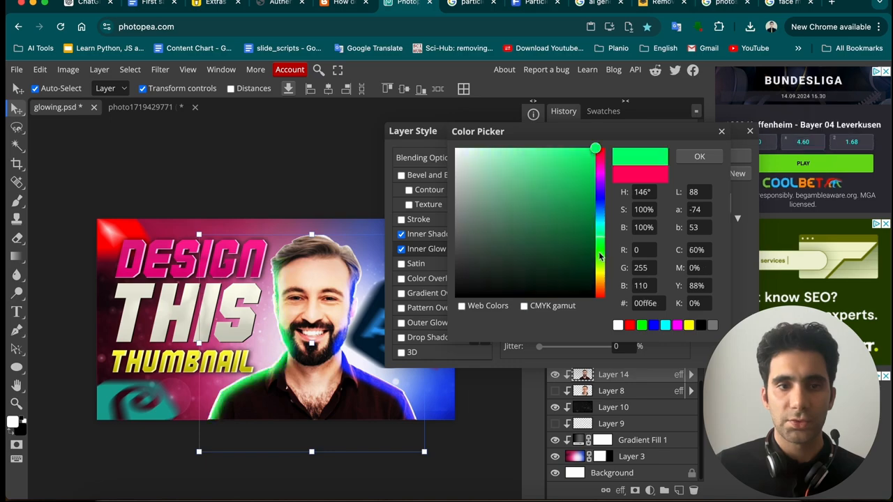
left_click_drag(590, 151, 525, 180)
left_click(699, 156)
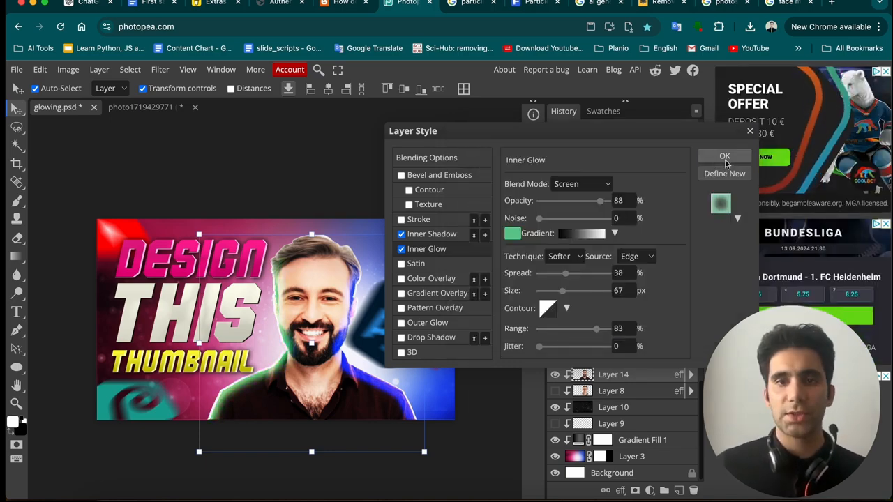
left_click(729, 156)
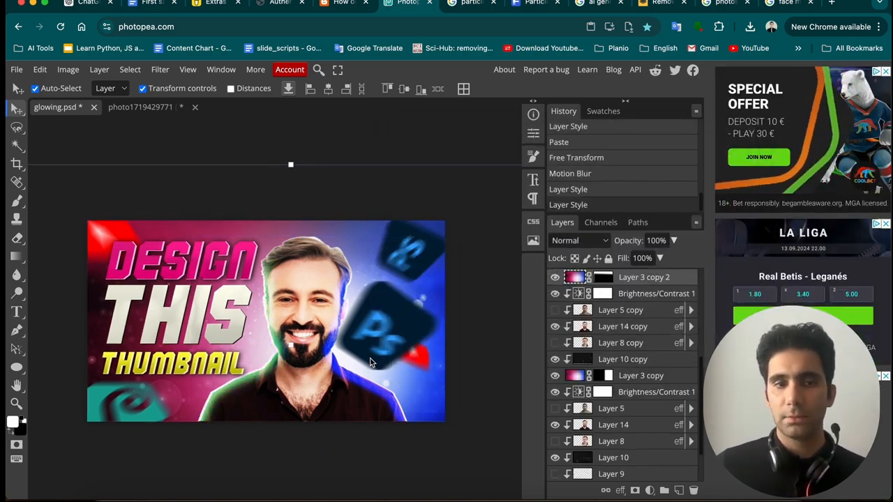